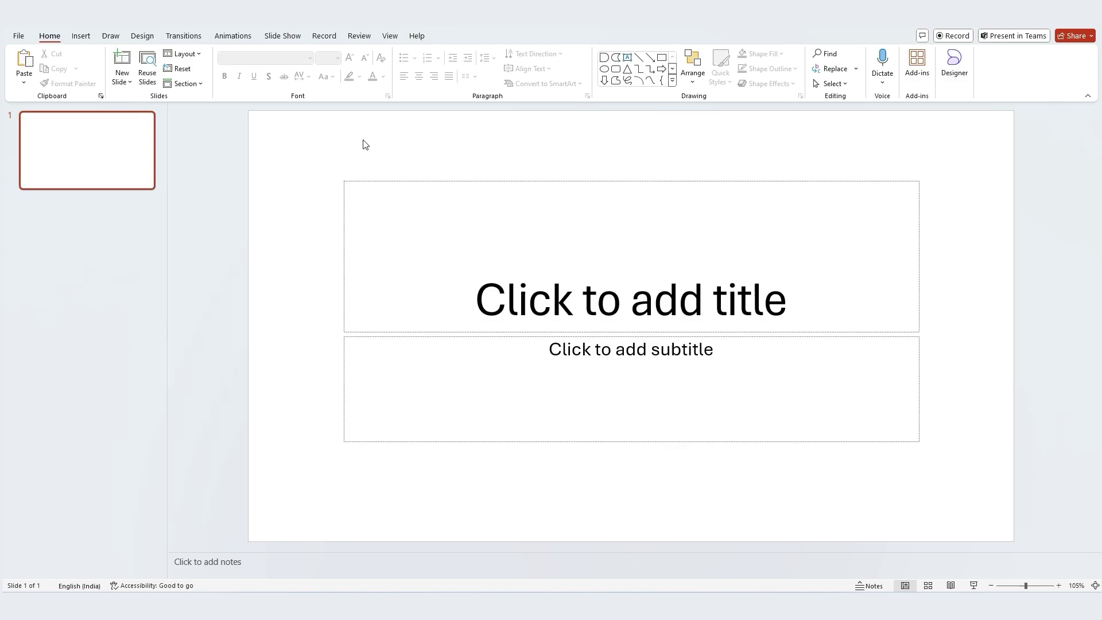
Clear the title and subtitle placeholders and place two overlapping circles, each about 11.2 cm in diameter, side by side on the slide
key(ctrl+a)
key(Delete)
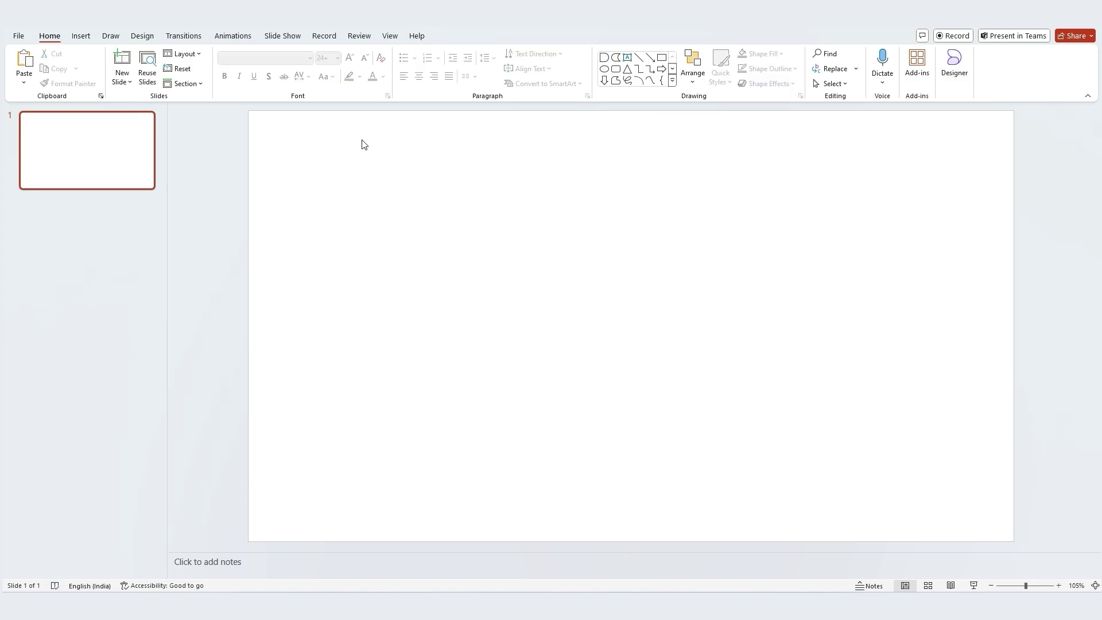
click(80, 36)
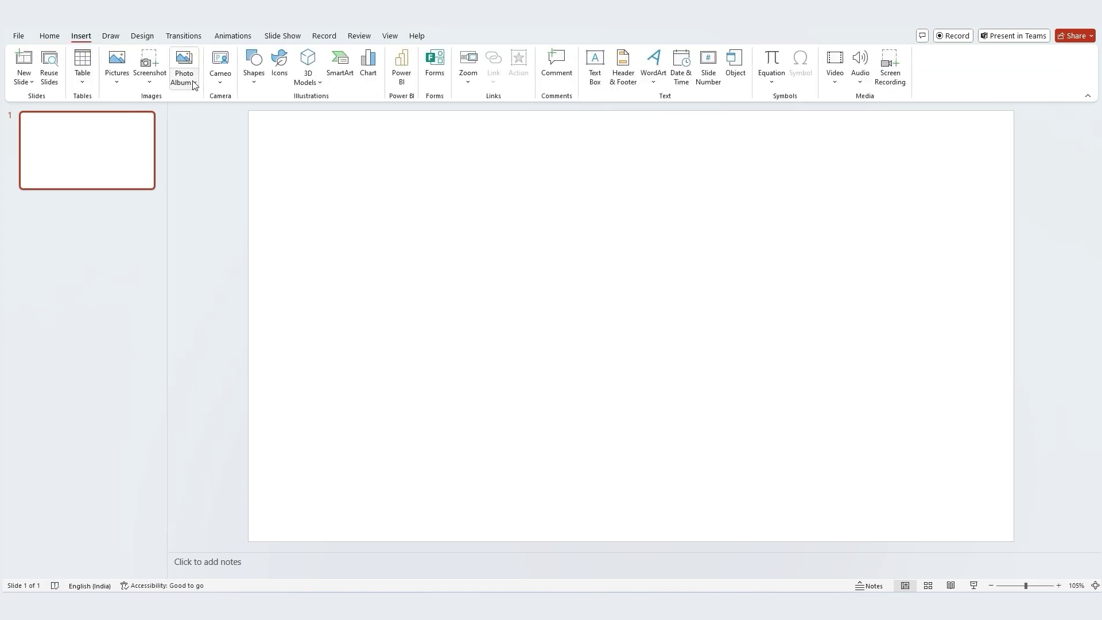
click(254, 77)
click(262, 227)
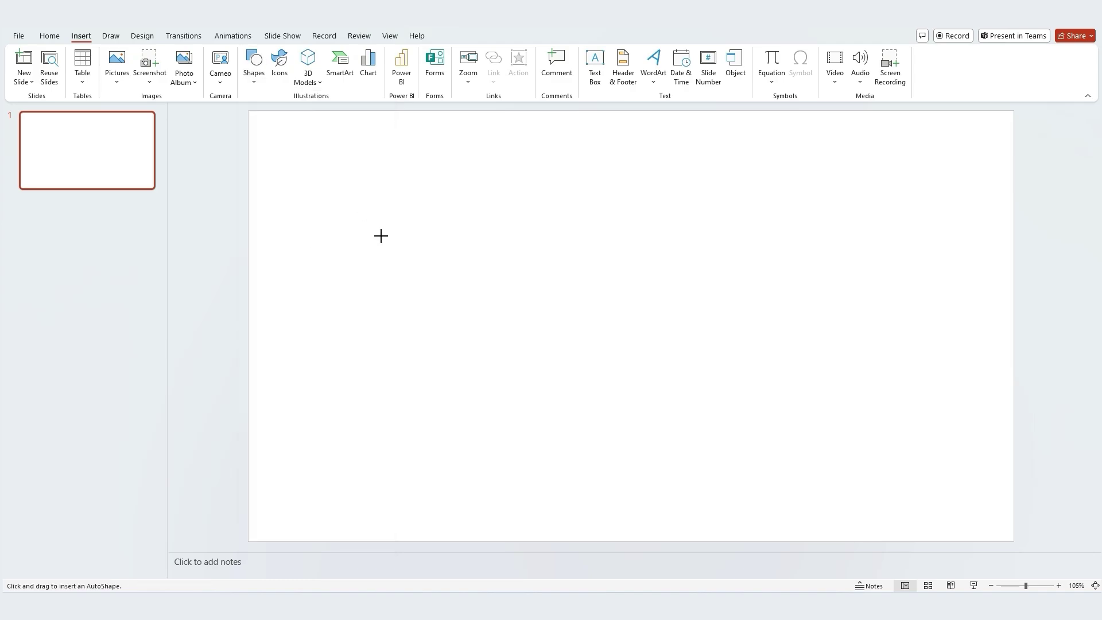
drag(365, 211, 618, 459)
drag(506, 362, 664, 360)
Intersect the two circles to keep only their overlapping leaf shape
click(497, 326)
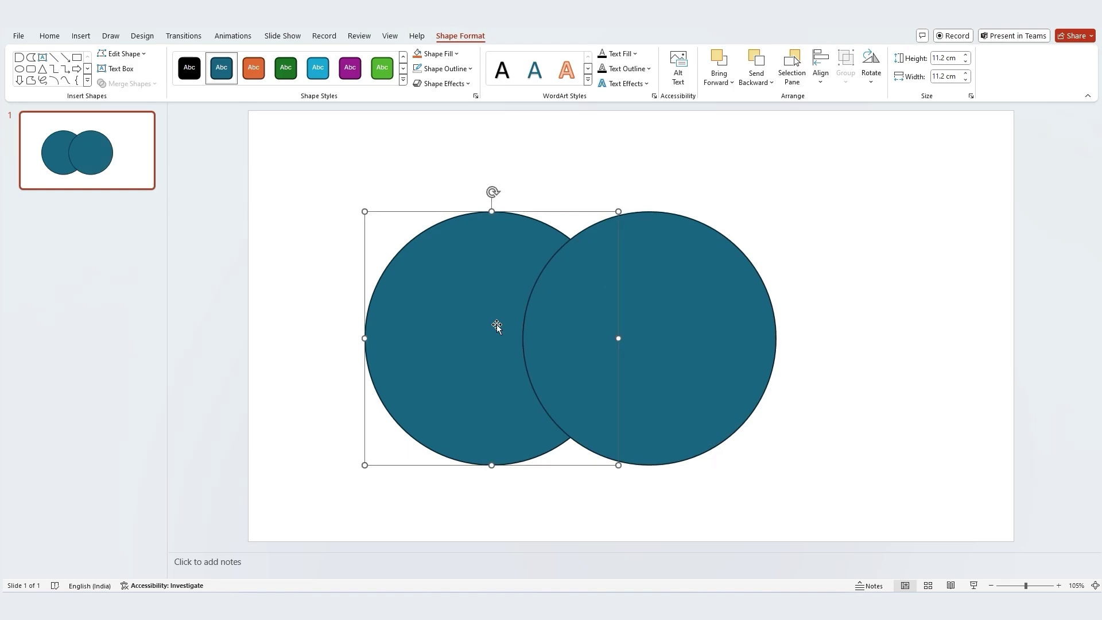
shift+click(648, 343)
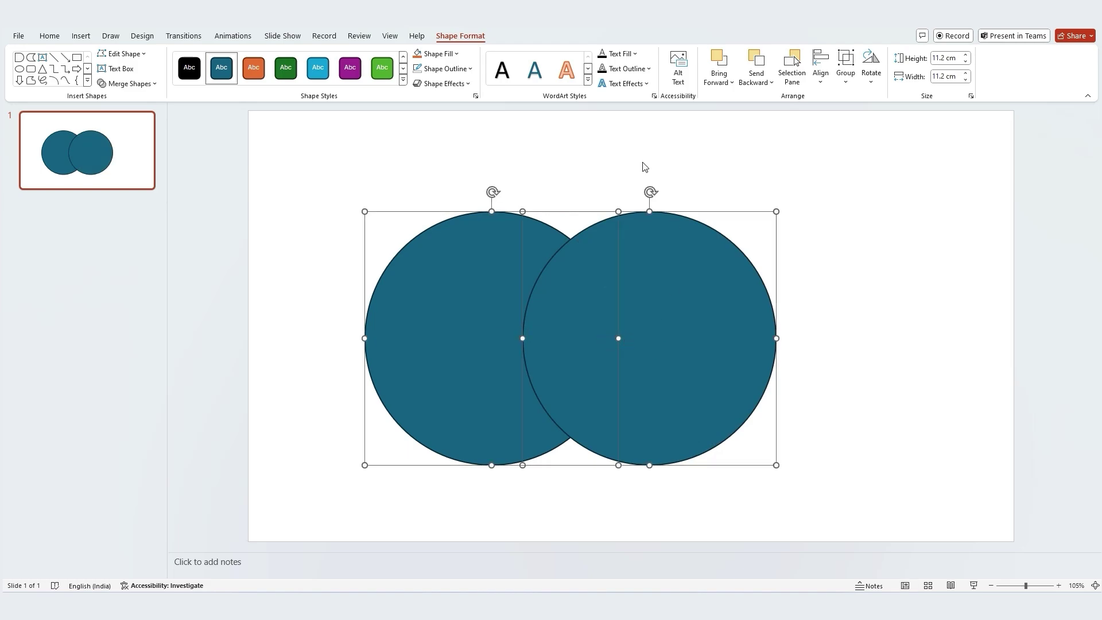
click(127, 83)
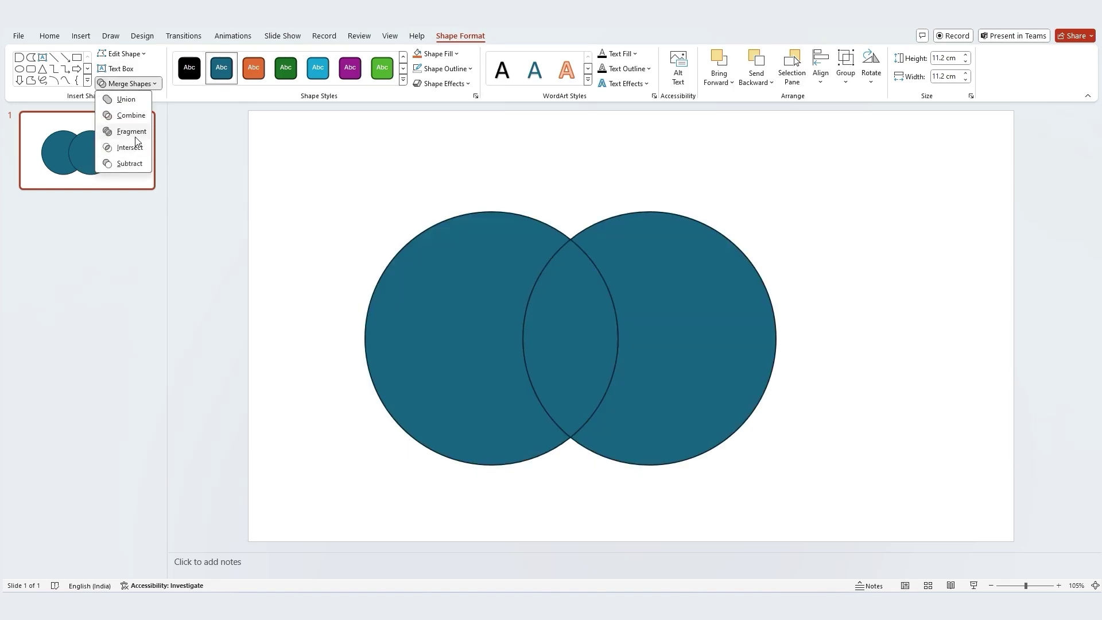
click(137, 148)
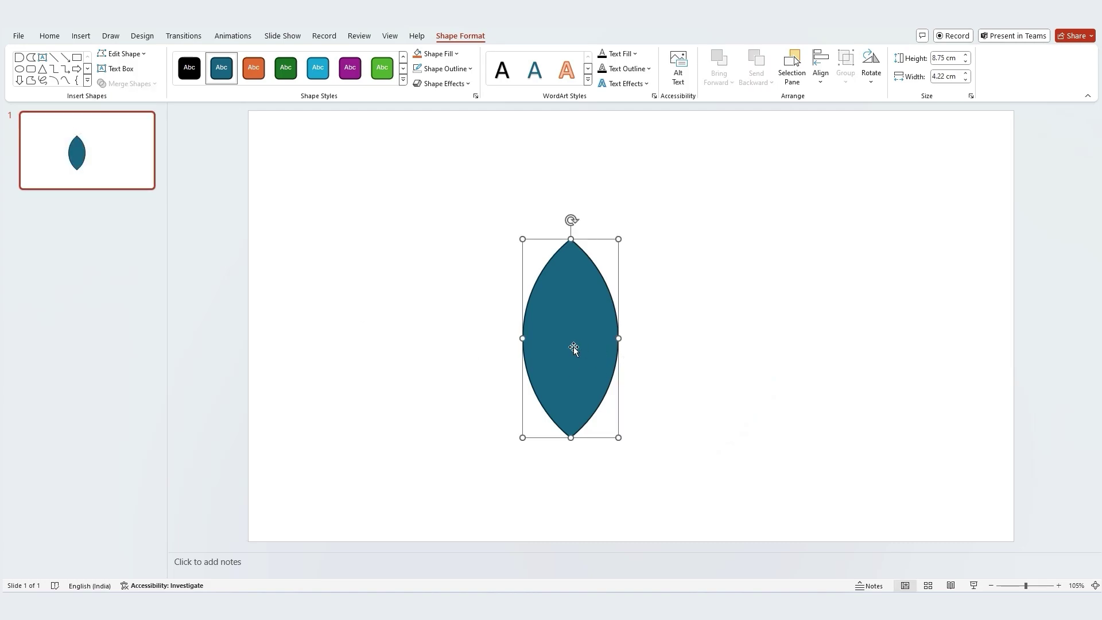
click(465, 314)
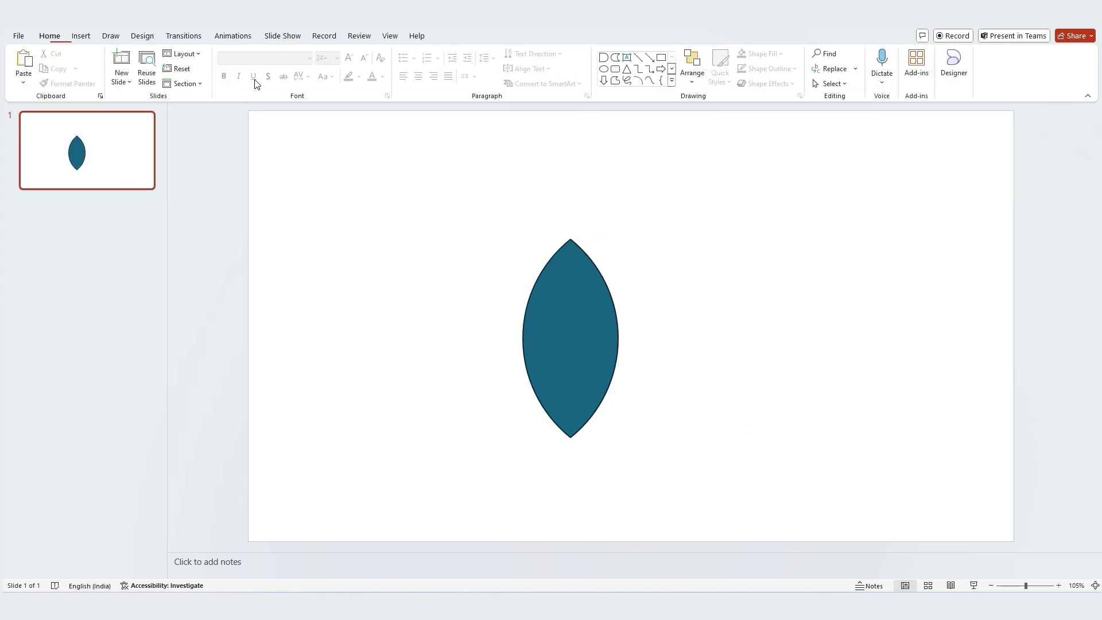
Draw a thin horizontal ellipse about 3.99 cm wide and 0.36 cm high, centred across the leaf shape near its lower tip
click(81, 37)
click(253, 63)
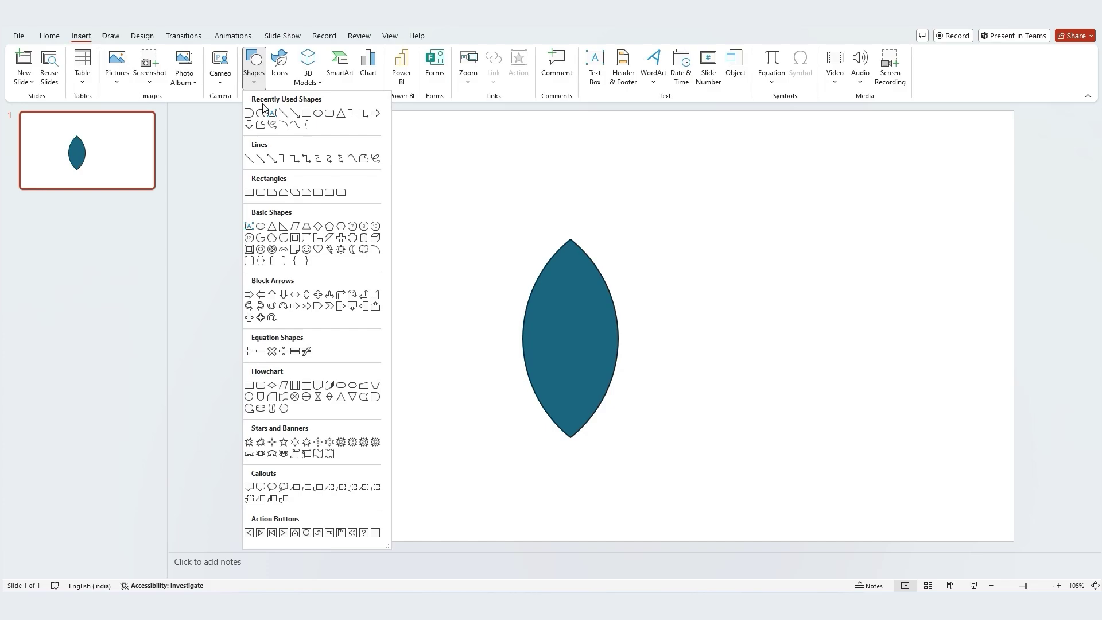
click(325, 119)
mouse_move(521, 405)
mouse_down()
mouse_move(629, 415)
mouse_move(615, 416)
mouse_up()
scroll(649, 373, up, 5)
drag(687, 322, 691, 341)
scroll(691, 341, down, 5)
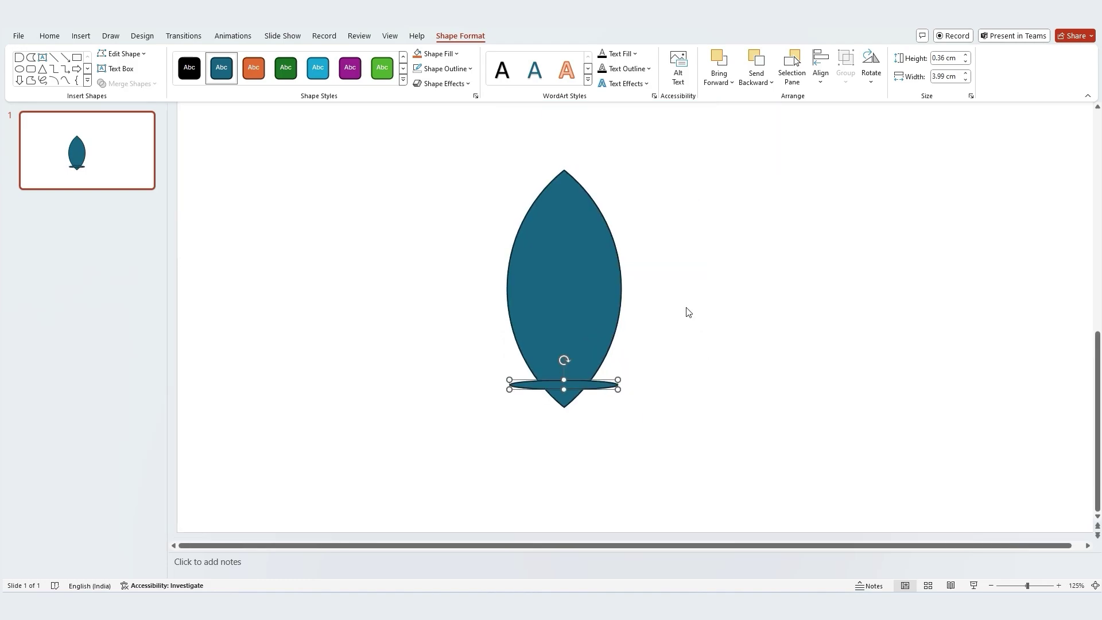
Fragment the leaf shape and the thin ellipse into separate pieces
shift+click(592, 361)
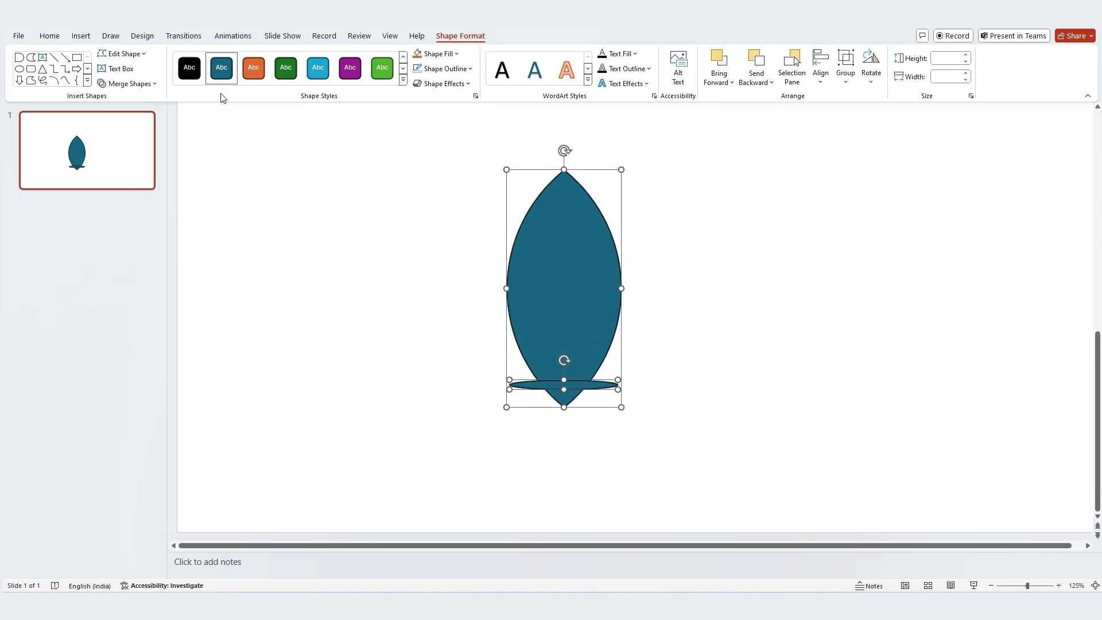
click(126, 84)
click(123, 130)
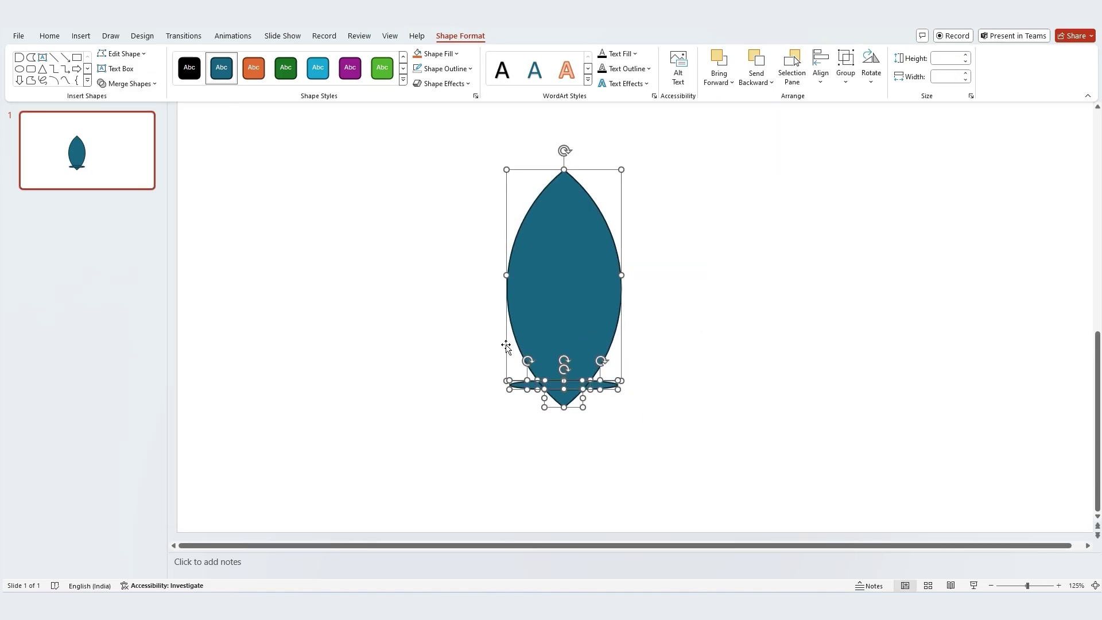
click(683, 433)
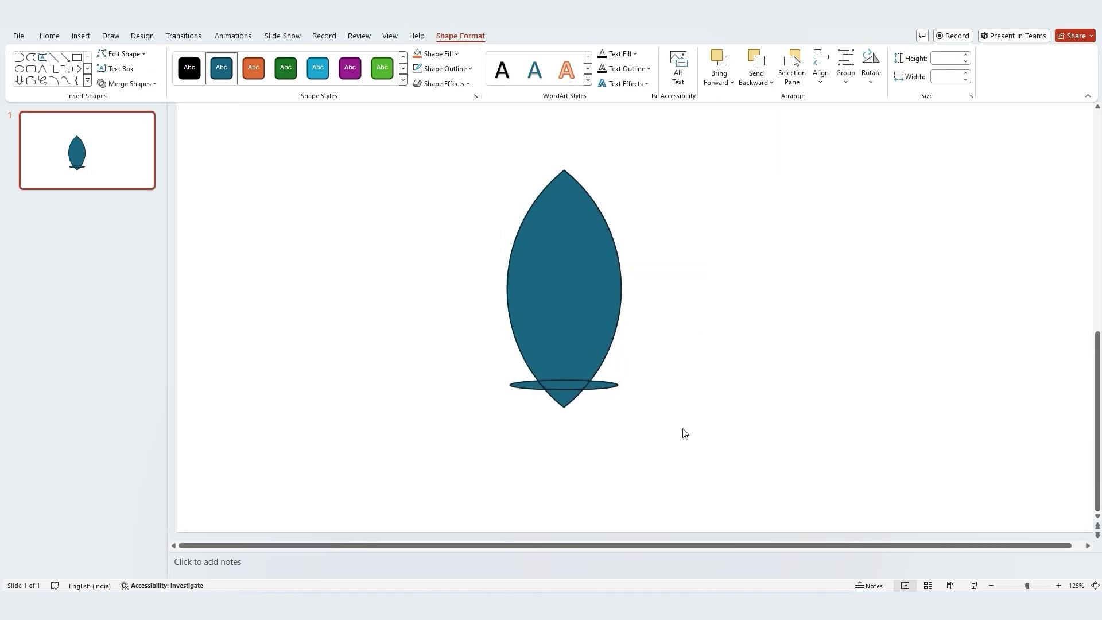
Delete both ellipse ends, the lower tip and the middle sliver, keeping only the large upper body
click(606, 386)
key(Delete)
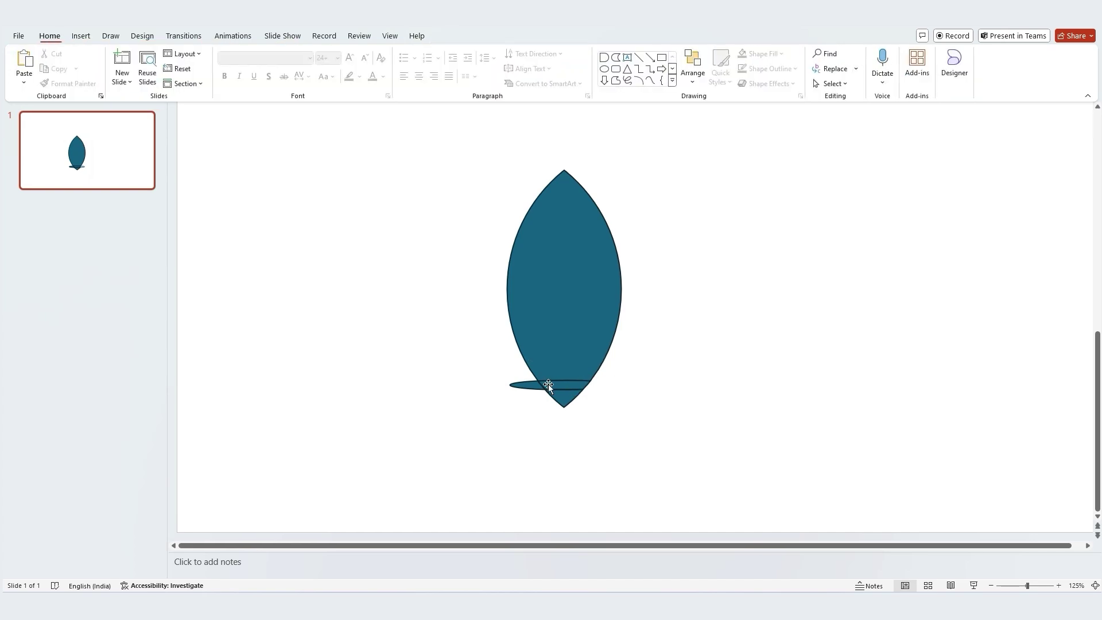
click(534, 388)
key(Delete)
click(561, 400)
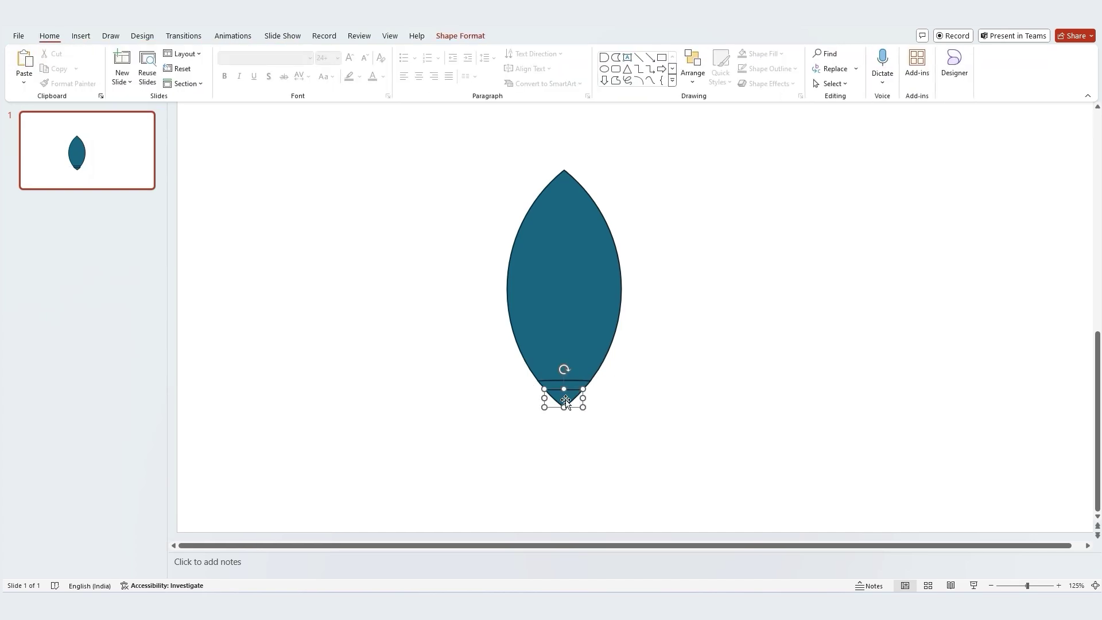
key(Delete)
click(568, 388)
key(Delete)
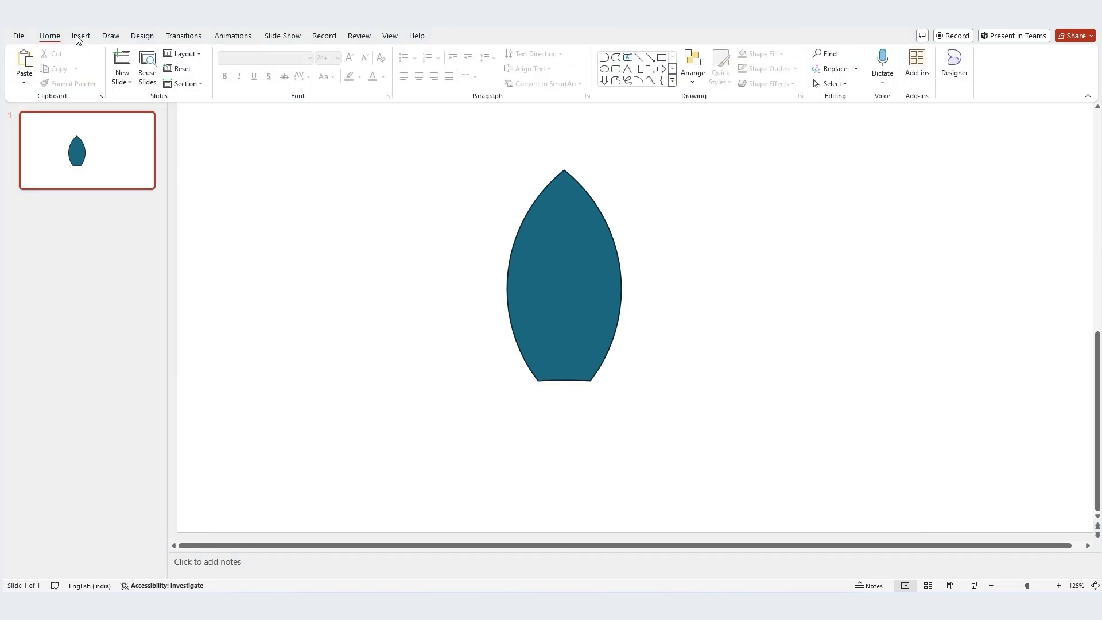
Draw a thin ellipse about 0.22 cm high over the body's bottom edge and narrow it to match the edge's width
click(81, 36)
click(254, 84)
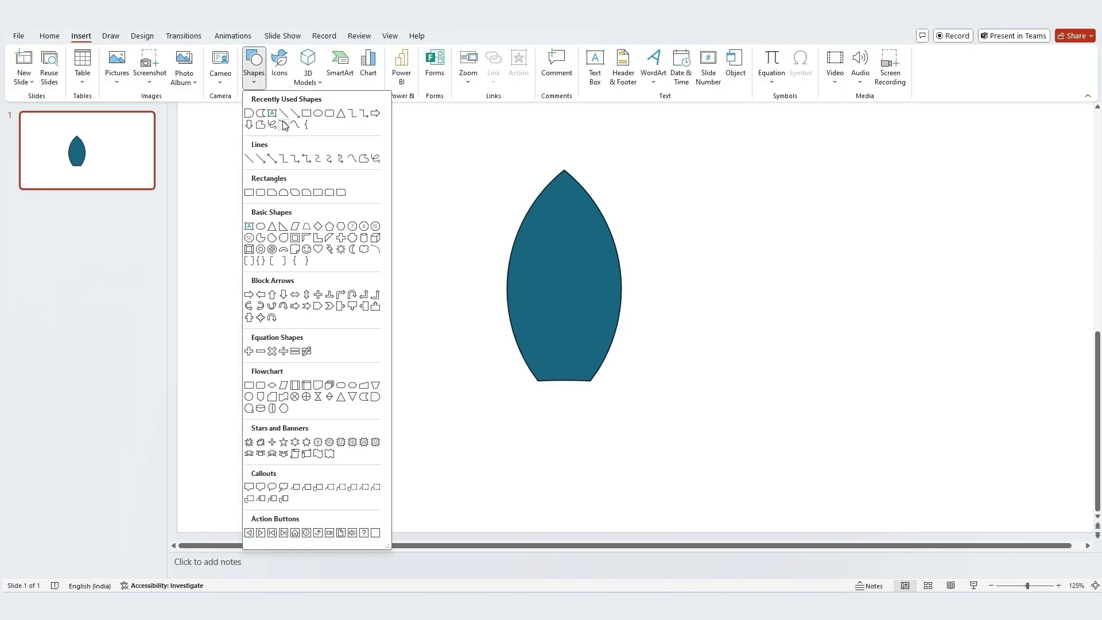
click(320, 124)
scroll(500, 367, up, 8)
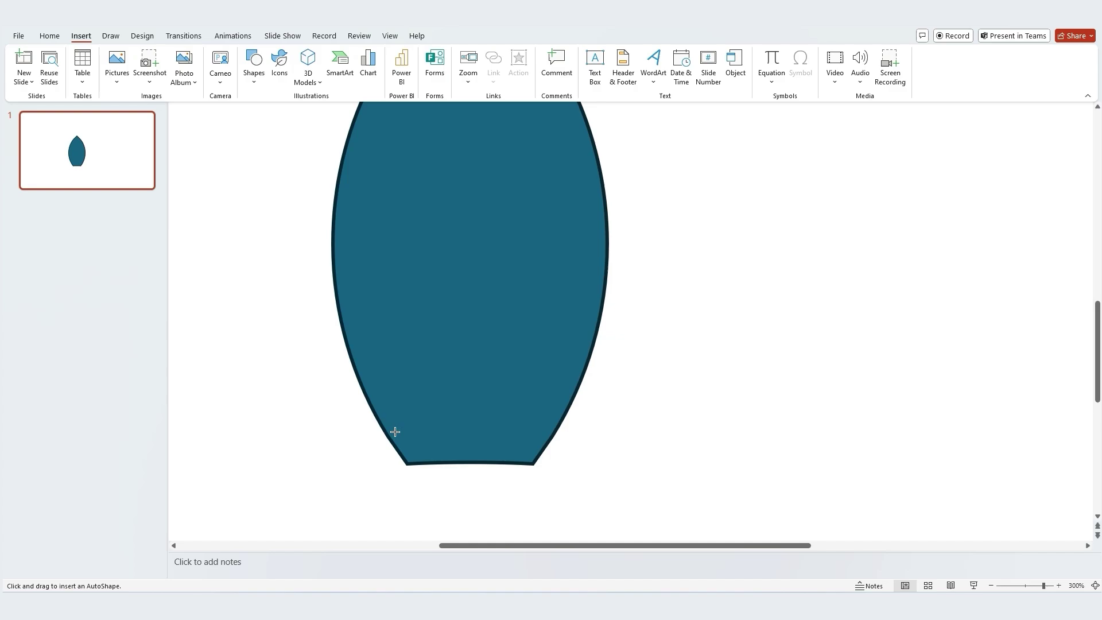
drag(392, 443, 492, 463)
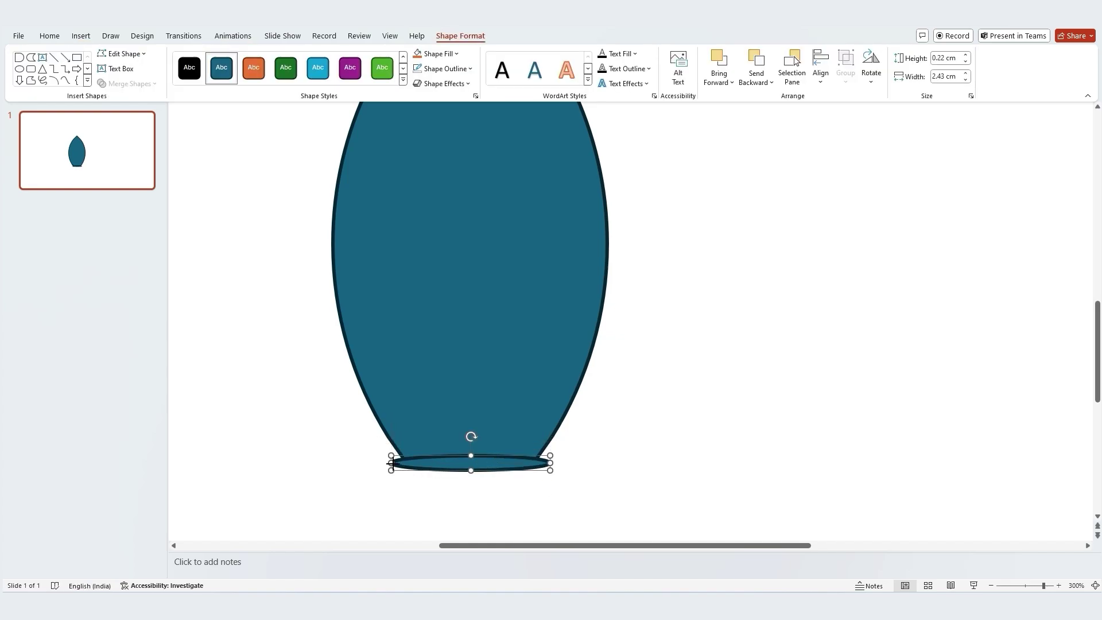
drag(390, 460, 404, 464)
drag(552, 462, 534, 466)
scroll(596, 453, down, 5)
Remove the outline from both the body and the base ellipse
click(658, 223)
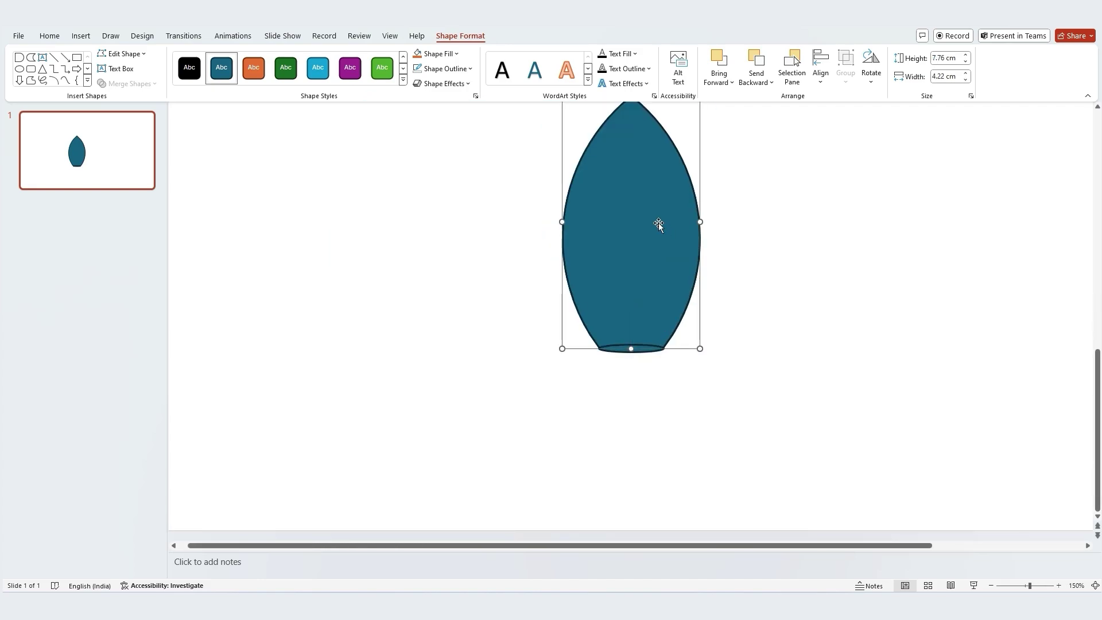
shift+click(650, 354)
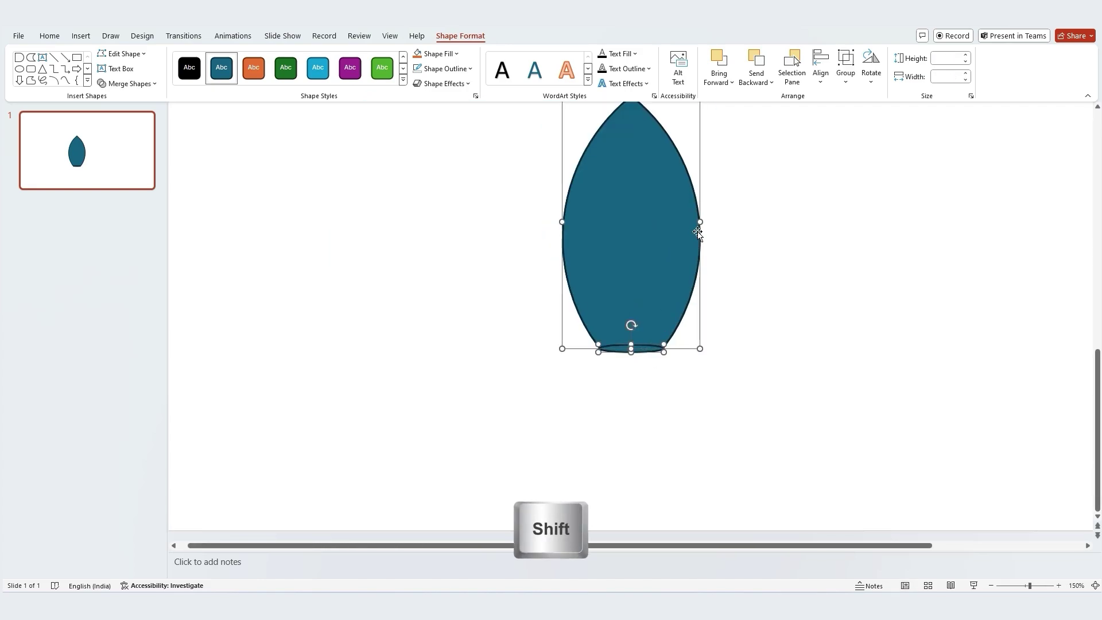
click(445, 68)
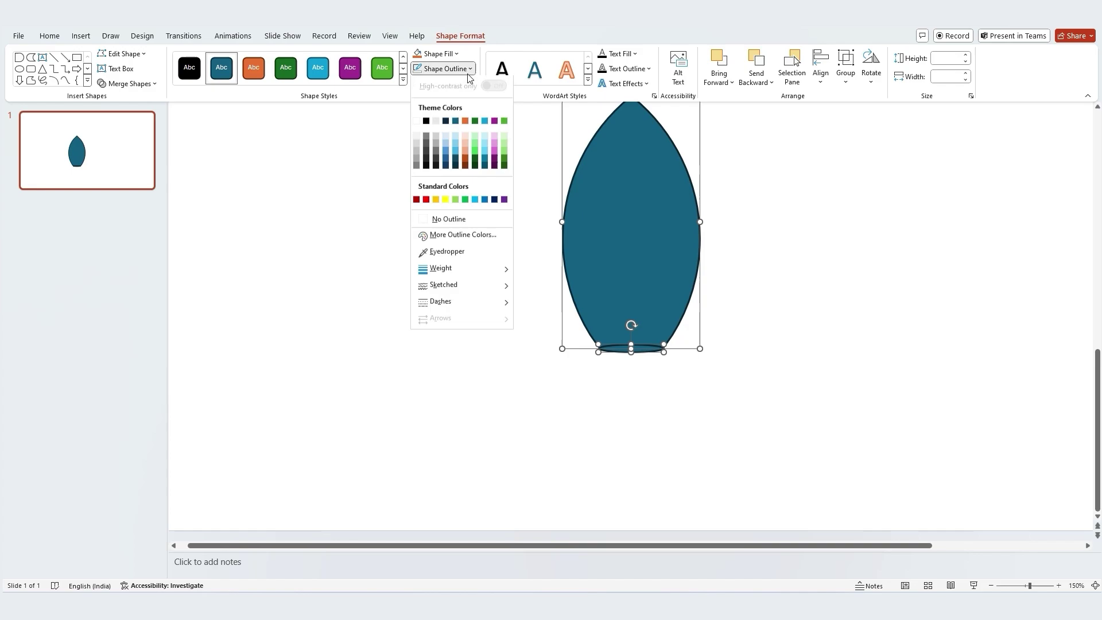
click(466, 222)
scroll(632, 332, down, 2)
click(577, 394)
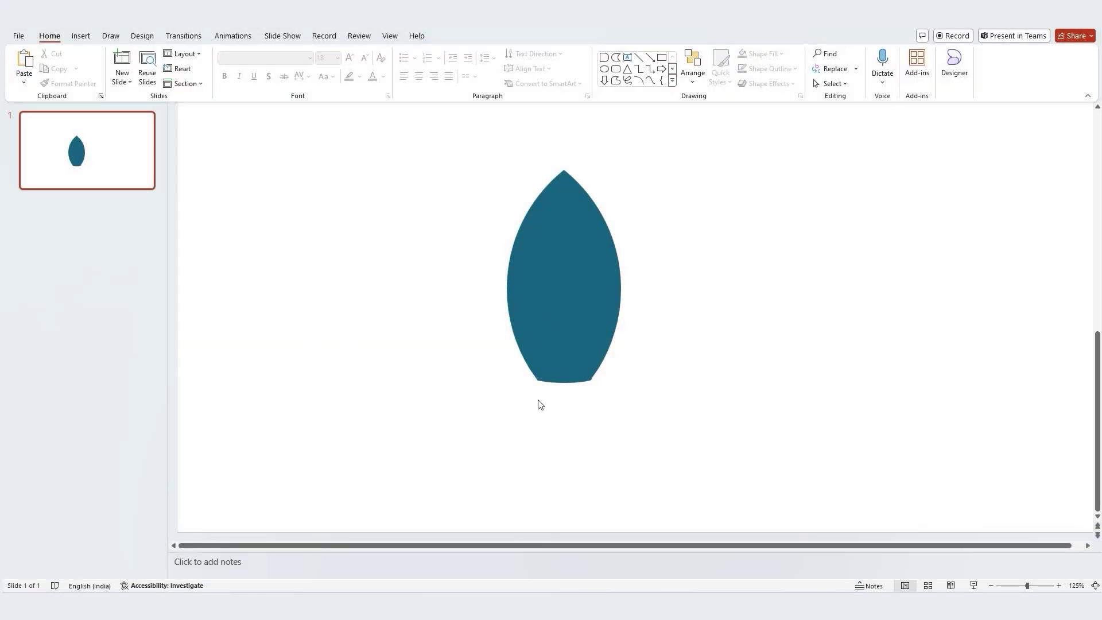
Merge the body and base ellipse with Union, and stretch the merged shape vertically into a taller, slimmer form
drag(509, 403, 658, 162)
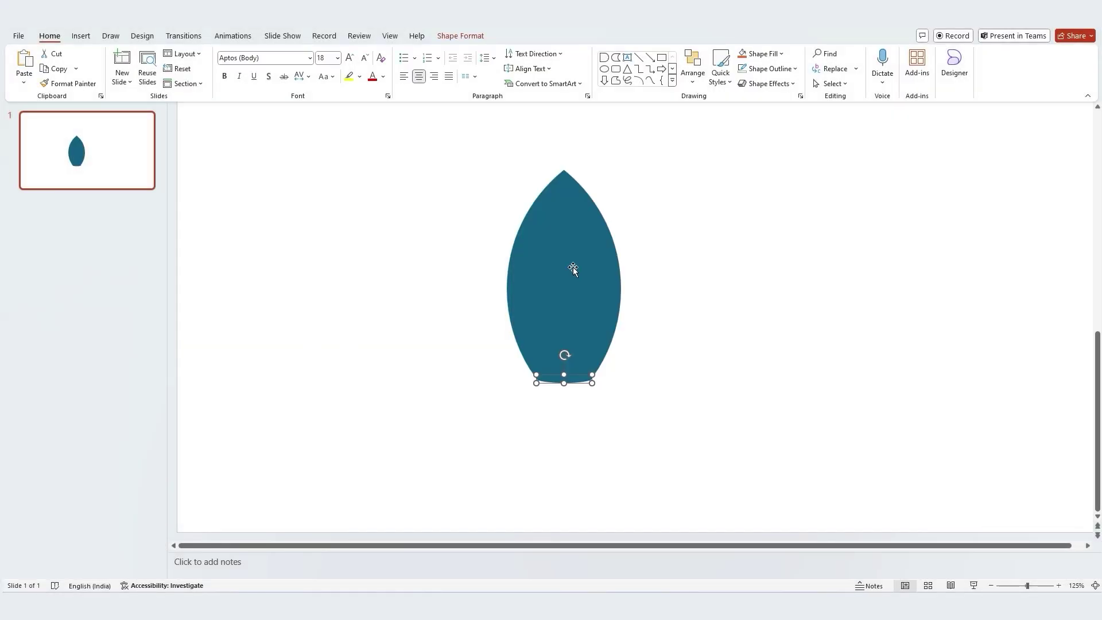
shift+click(566, 216)
click(461, 36)
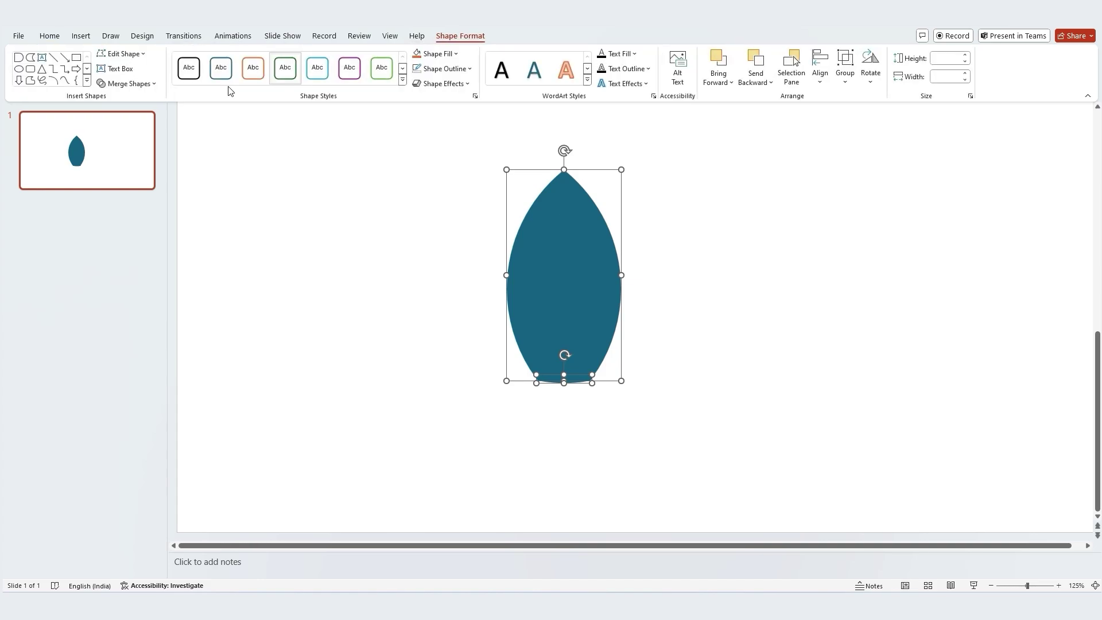
click(129, 84)
click(129, 98)
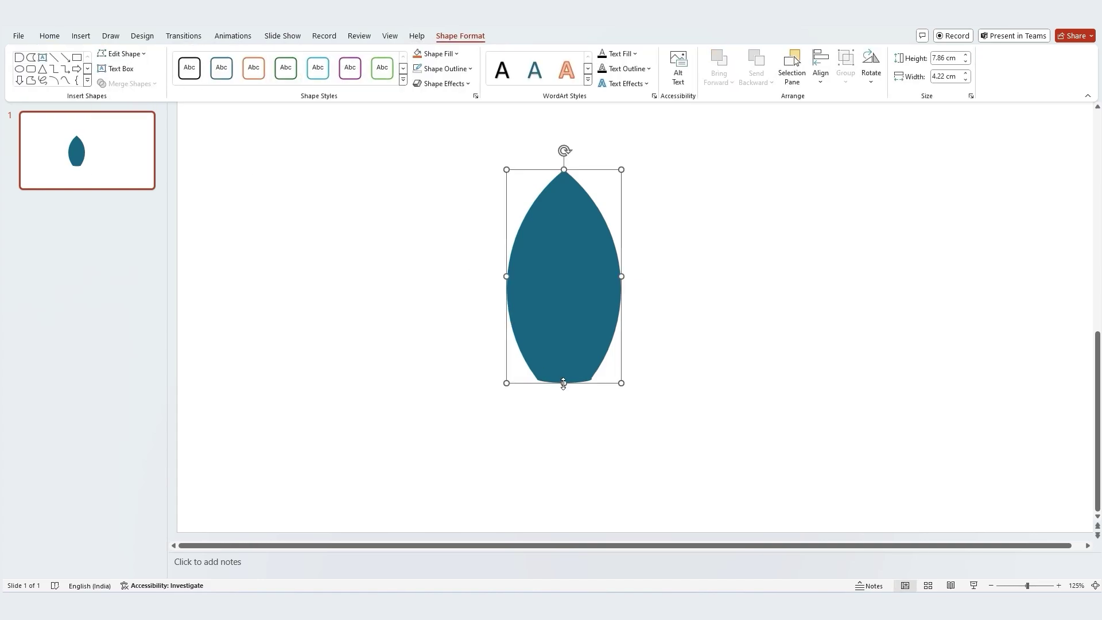
drag(563, 383, 566, 450)
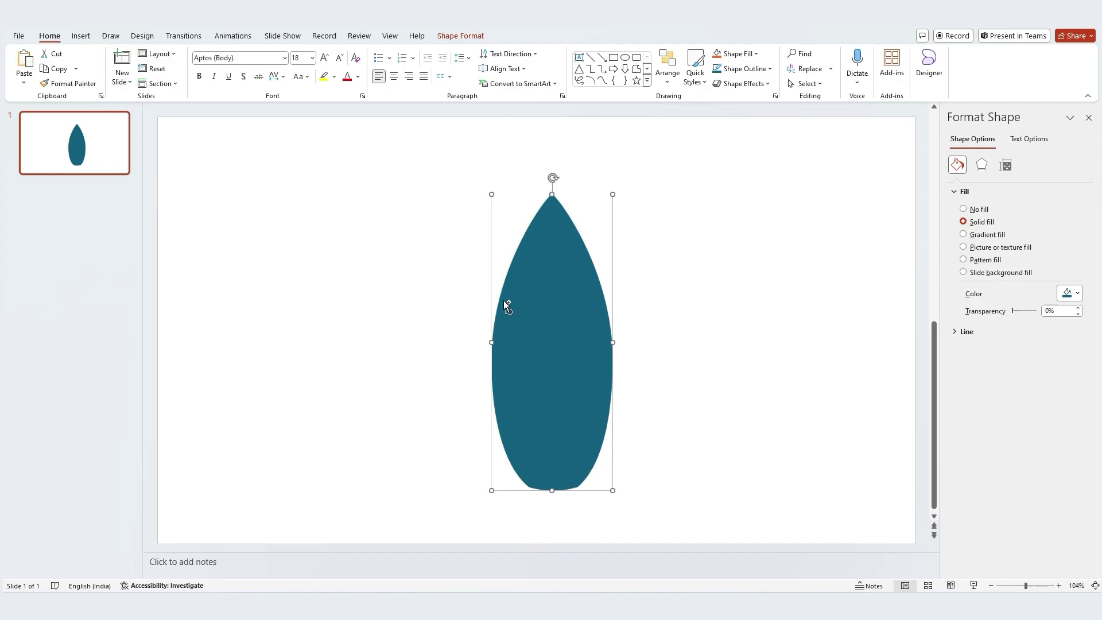
click(380, 156)
Place three thin horizontal rectangles, each about 8.67 cm wide and 0.15 cm high, across the upper, middle and lower parts of the body
click(86, 38)
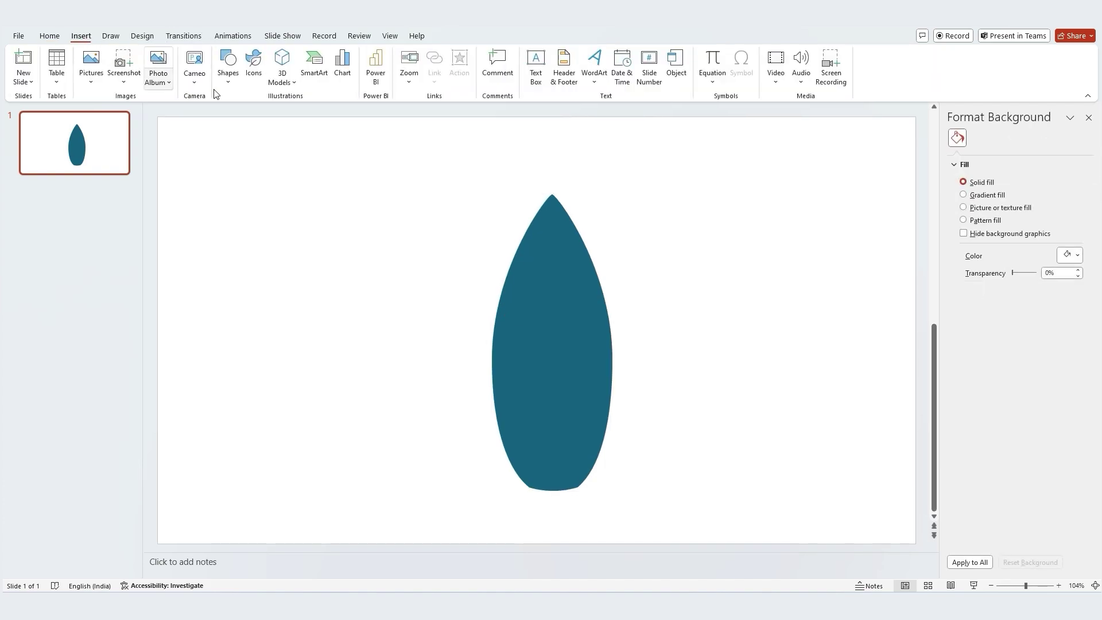
click(229, 64)
click(259, 117)
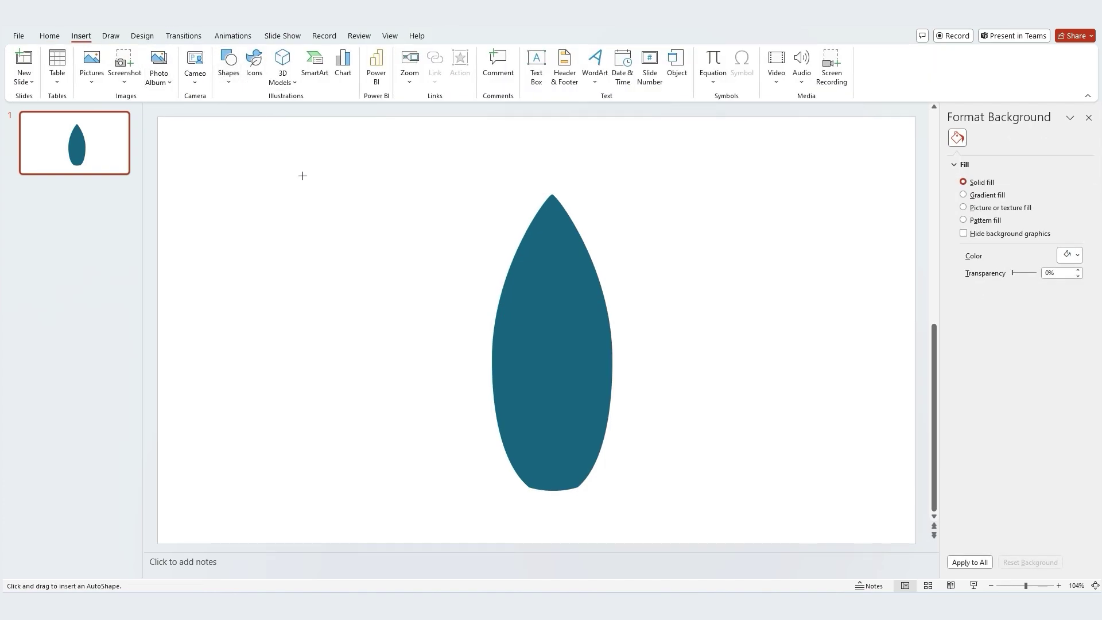
drag(264, 166, 608, 390)
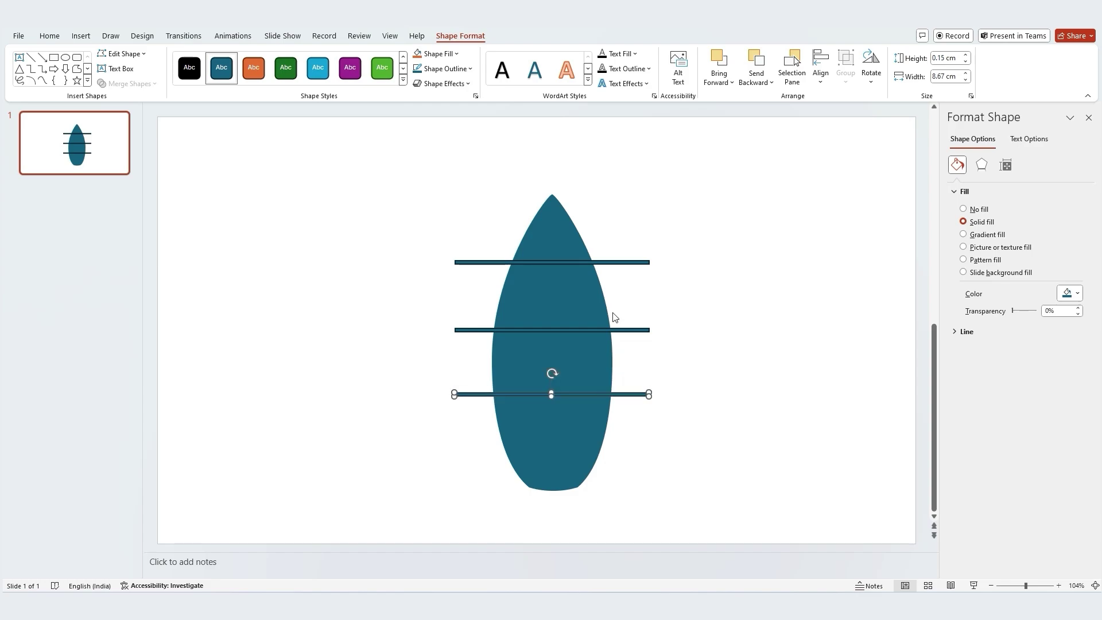
Distribute the three thin rectangles vertically so they are evenly spaced
click(615, 253)
click(620, 263)
shift+click(632, 330)
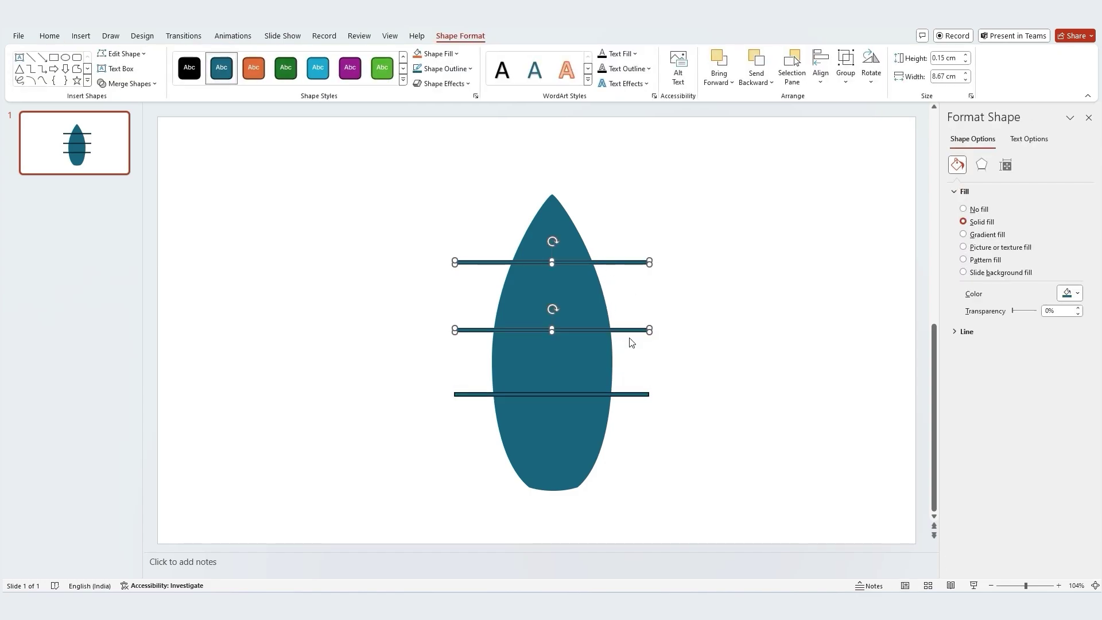
shift+click(641, 395)
click(824, 79)
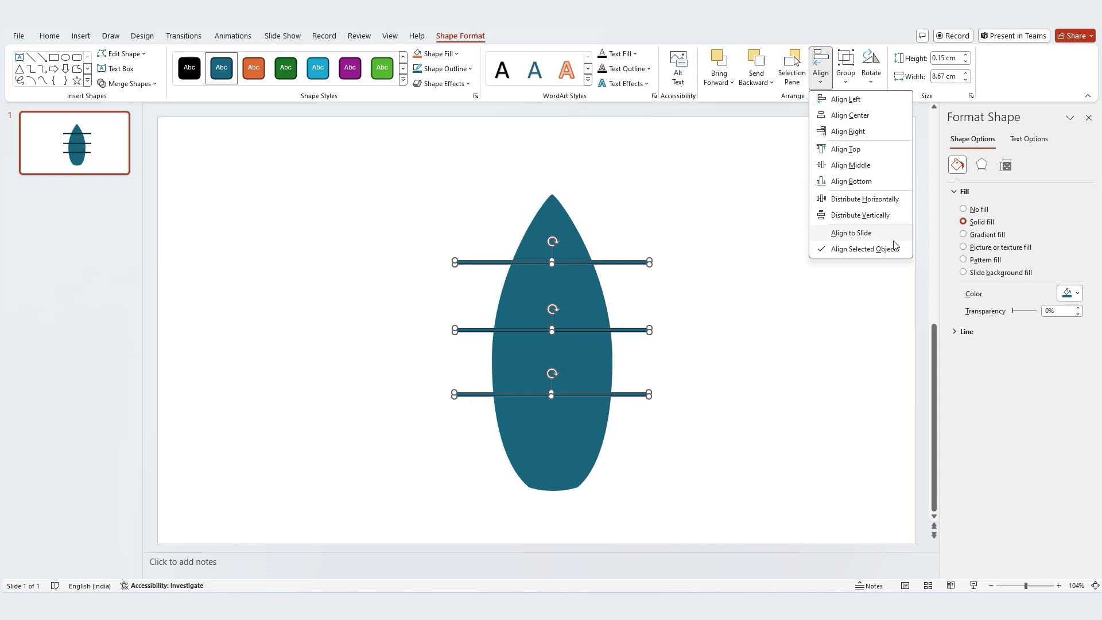
click(884, 215)
click(829, 285)
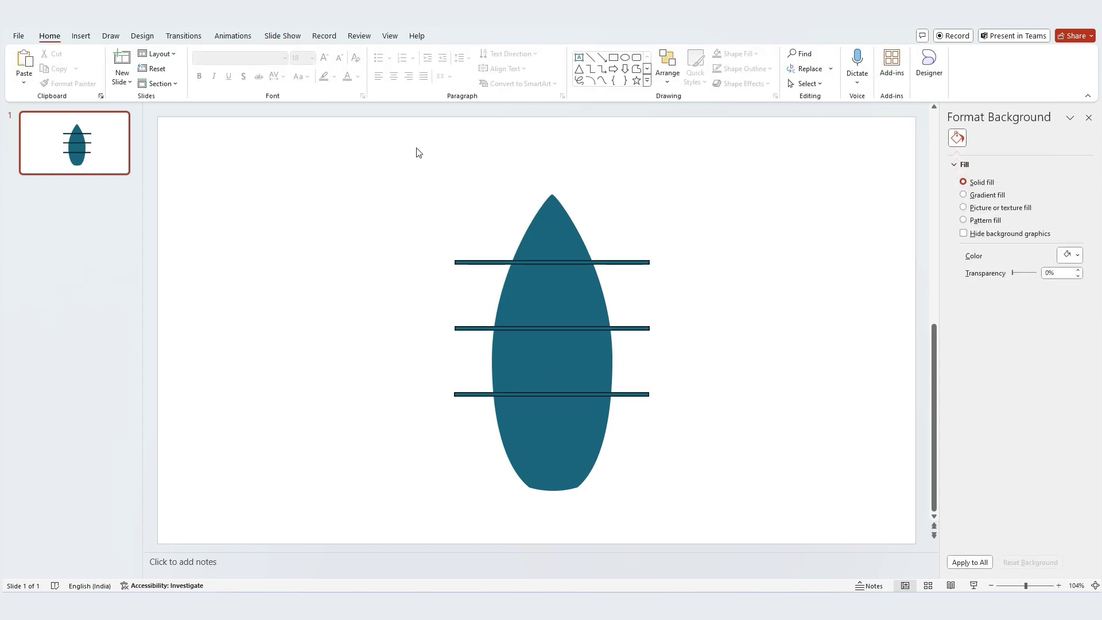
Split the body and the three horizontal bars into separate pieces with the Fragment merge operation
mouse_move(388, 146)
mouse_down()
mouse_move(728, 369)
mouse_move(750, 531)
mouse_up()
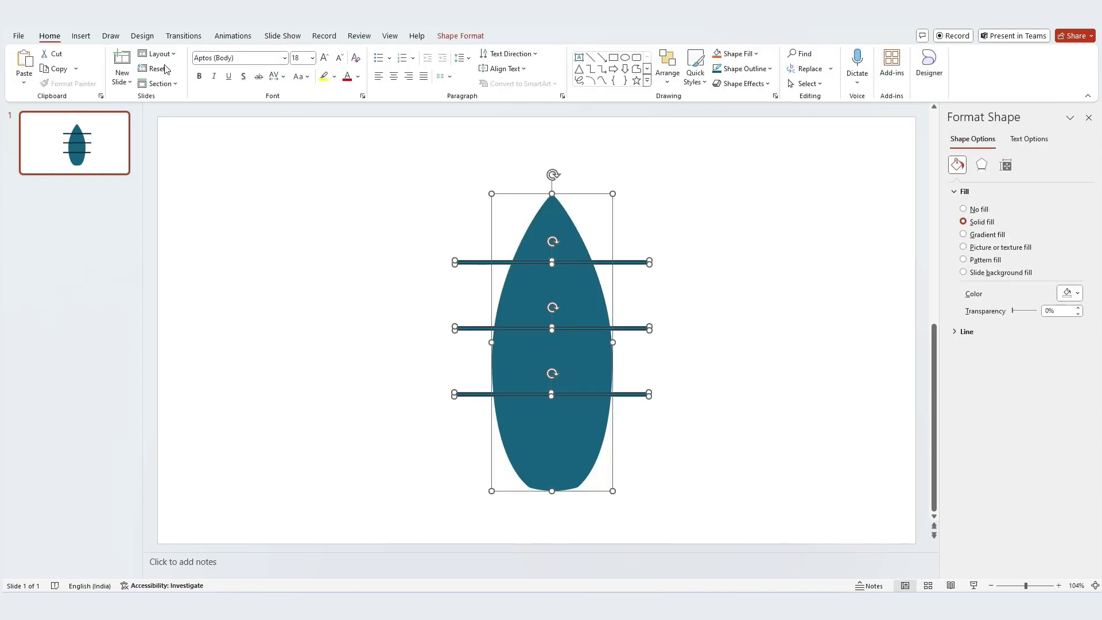
click(476, 38)
click(127, 84)
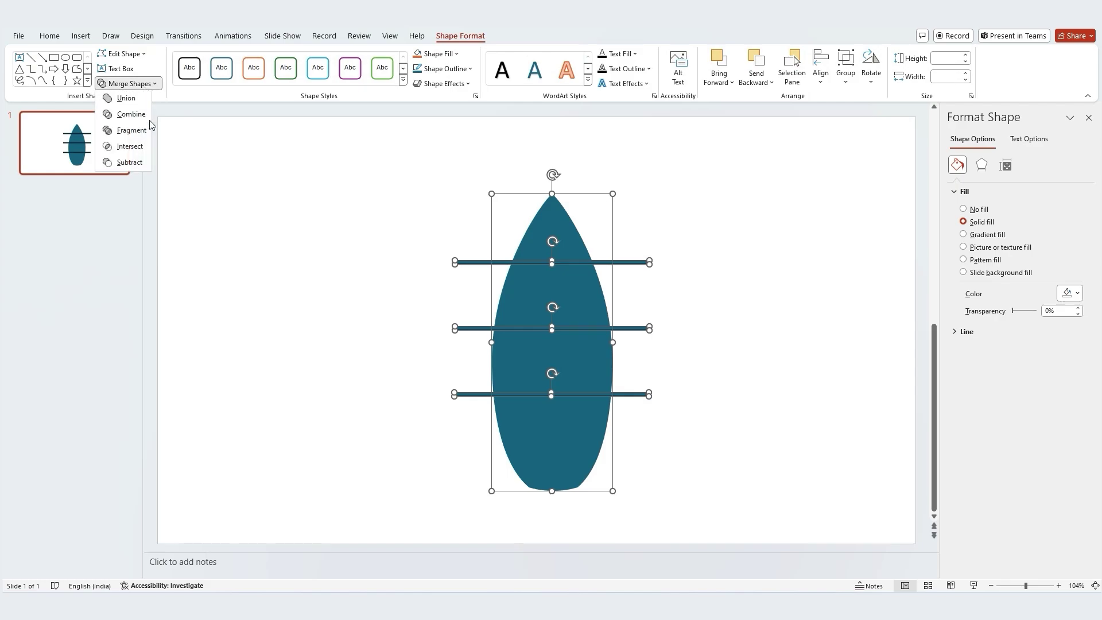
click(124, 131)
click(706, 280)
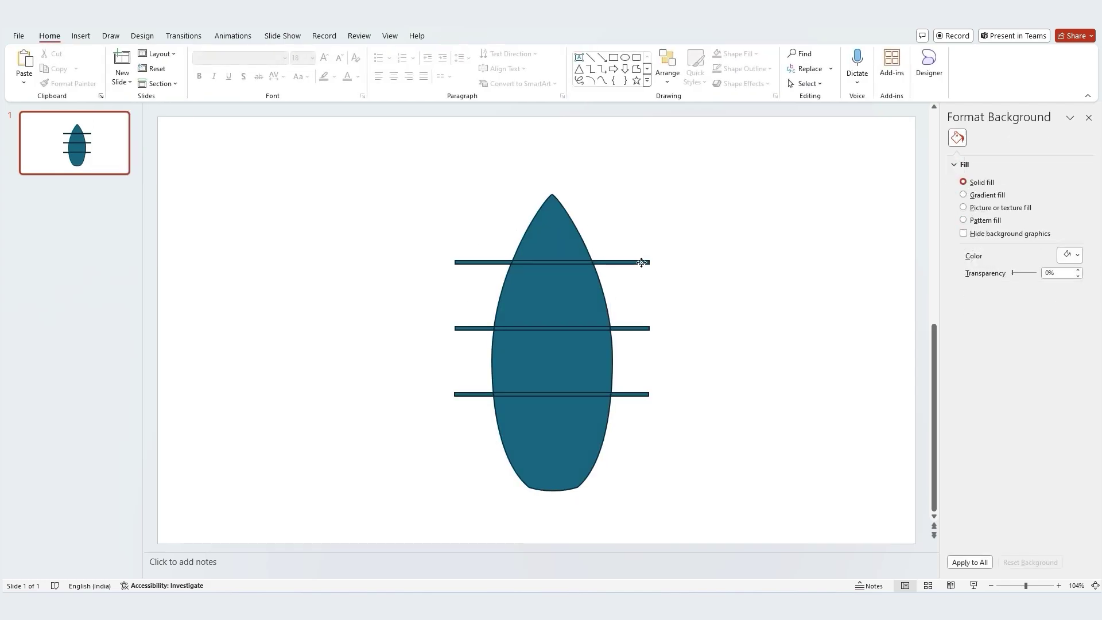
Delete the six bar ends that stick out on both sides of the body
click(638, 263)
key(Delete)
click(632, 328)
key(Delete)
click(637, 395)
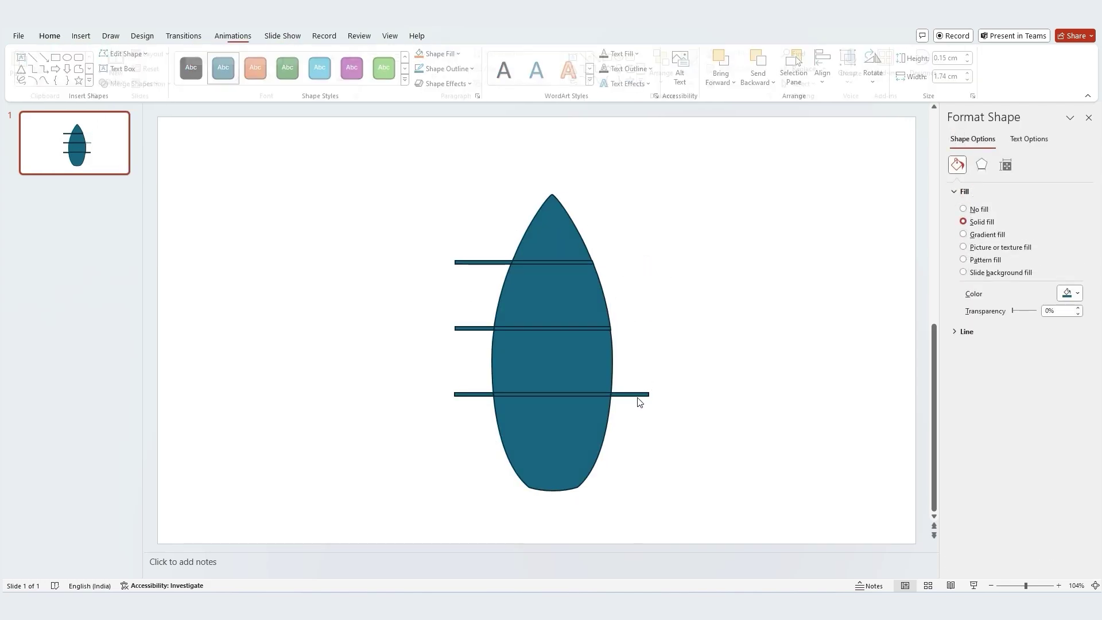
key(Delete)
click(467, 394)
key(Delete)
click(468, 327)
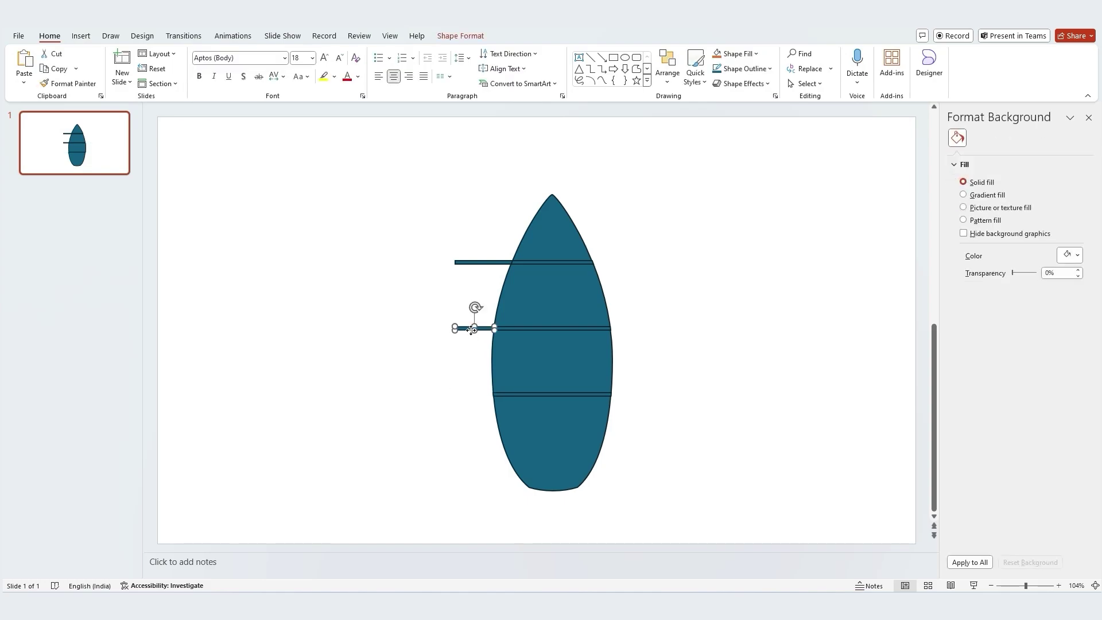
key(Delete)
click(473, 263)
key(Delete)
Merge the pointed top section with the thin strip directly below it using Union
click(568, 260)
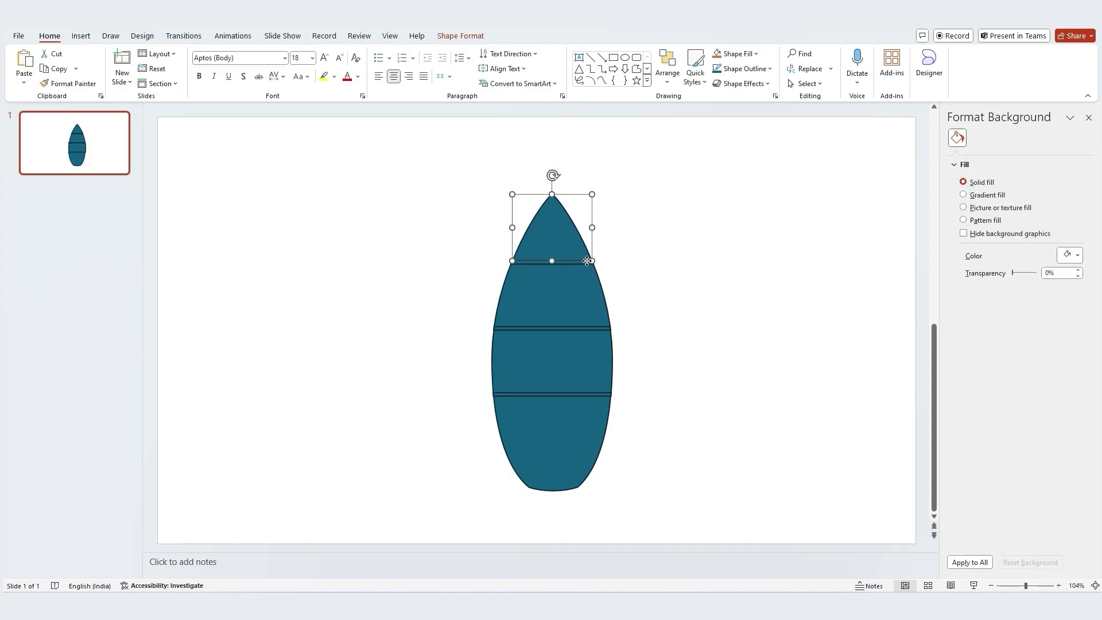
scroll(568, 259, up, 4)
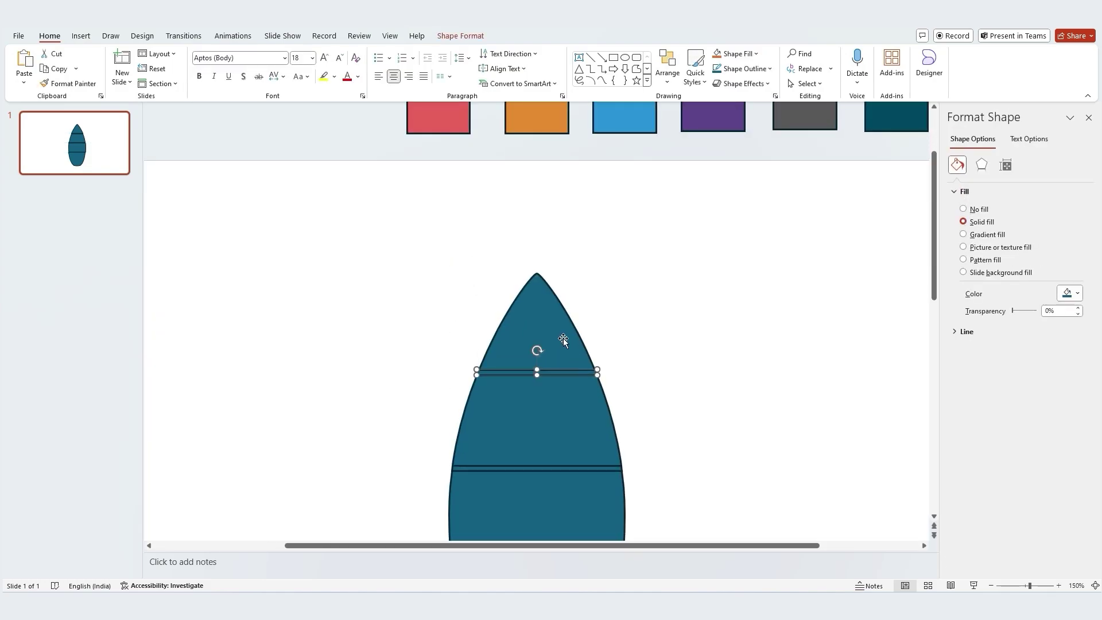
shift+click(584, 376)
click(460, 35)
click(125, 83)
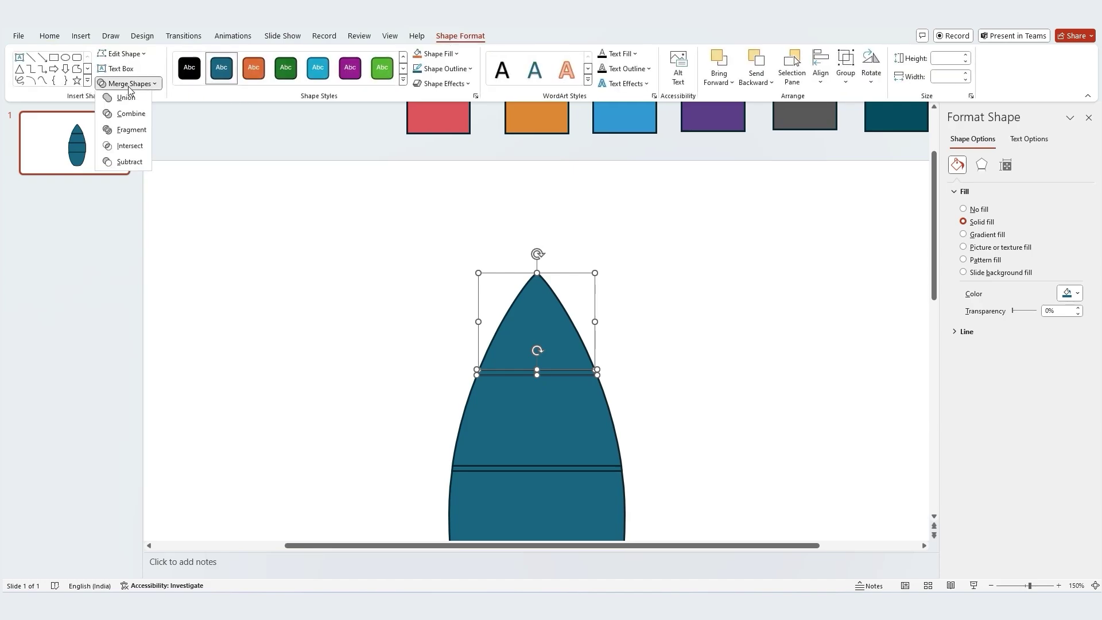
click(113, 101)
Merge the second section from the top with the thin strip beneath it using Union
scroll(513, 341, down, 2)
click(571, 386)
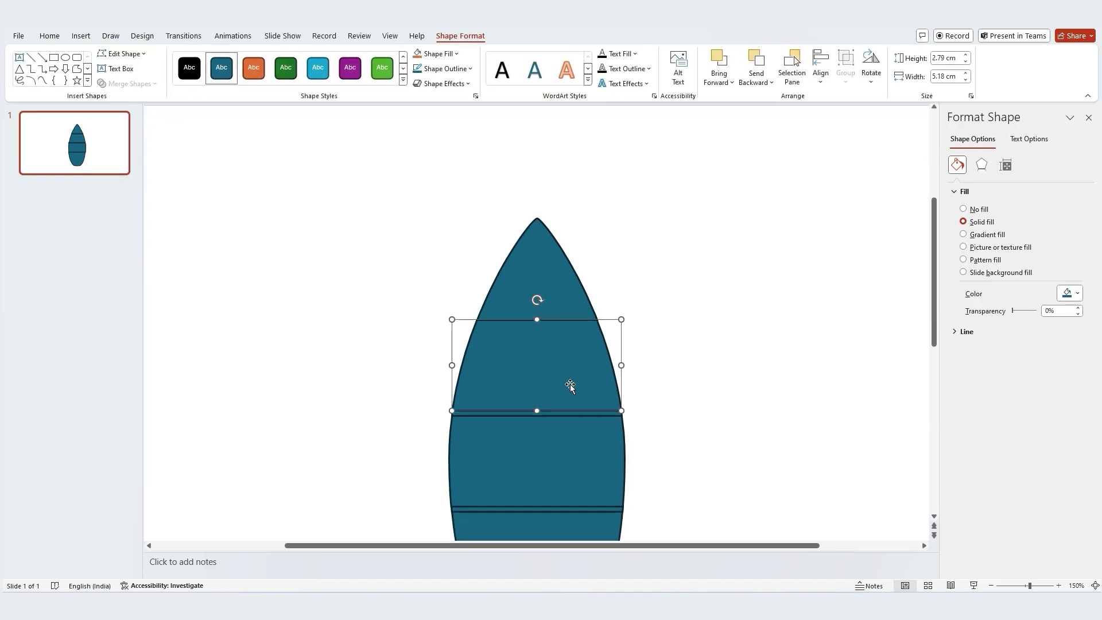
shift+click(575, 413)
click(126, 84)
click(114, 100)
Merge the third section from the top with the thin strip beneath it
scroll(620, 419, down, 1)
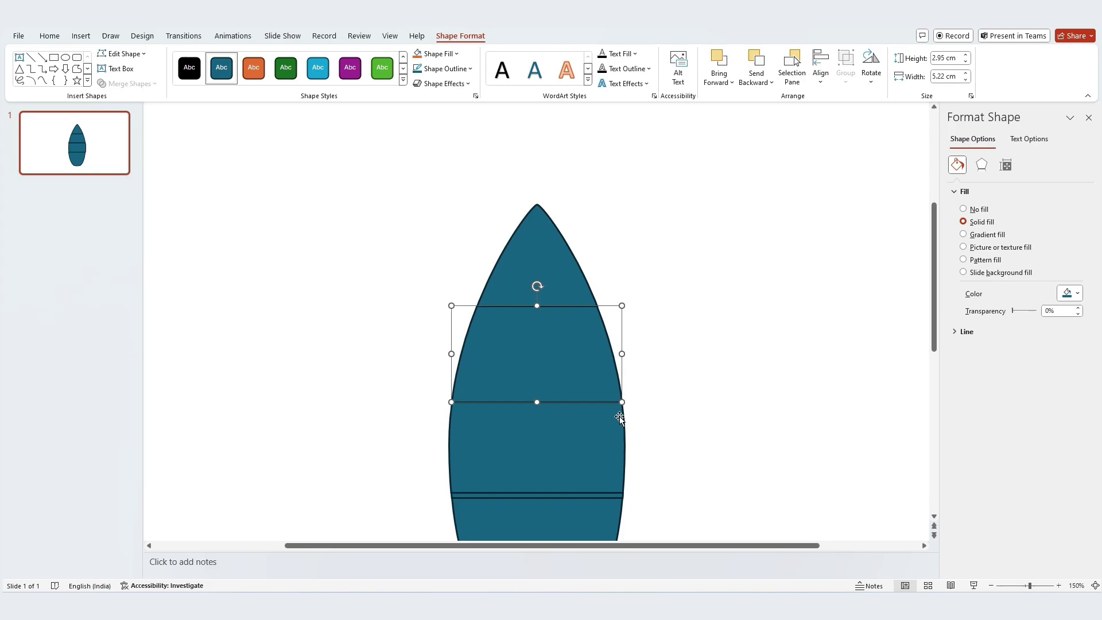
click(563, 436)
shift+click(553, 454)
click(139, 87)
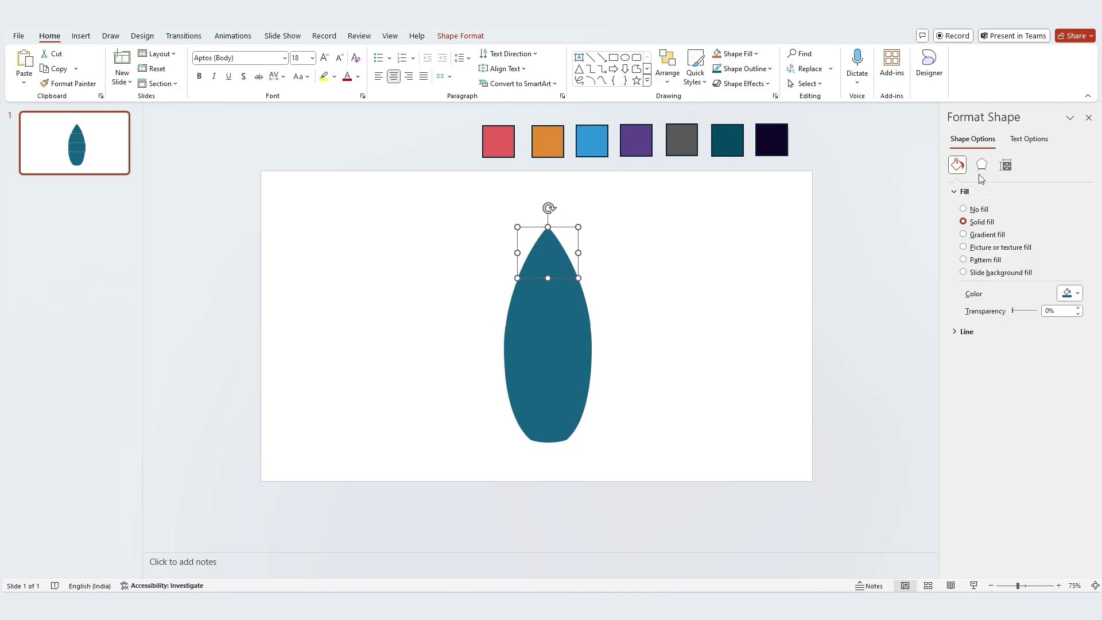
Fill the pointed top section red and the second section orange, sampling the colours from the swatches above the slide
click(1075, 293)
click(1023, 494)
click(500, 139)
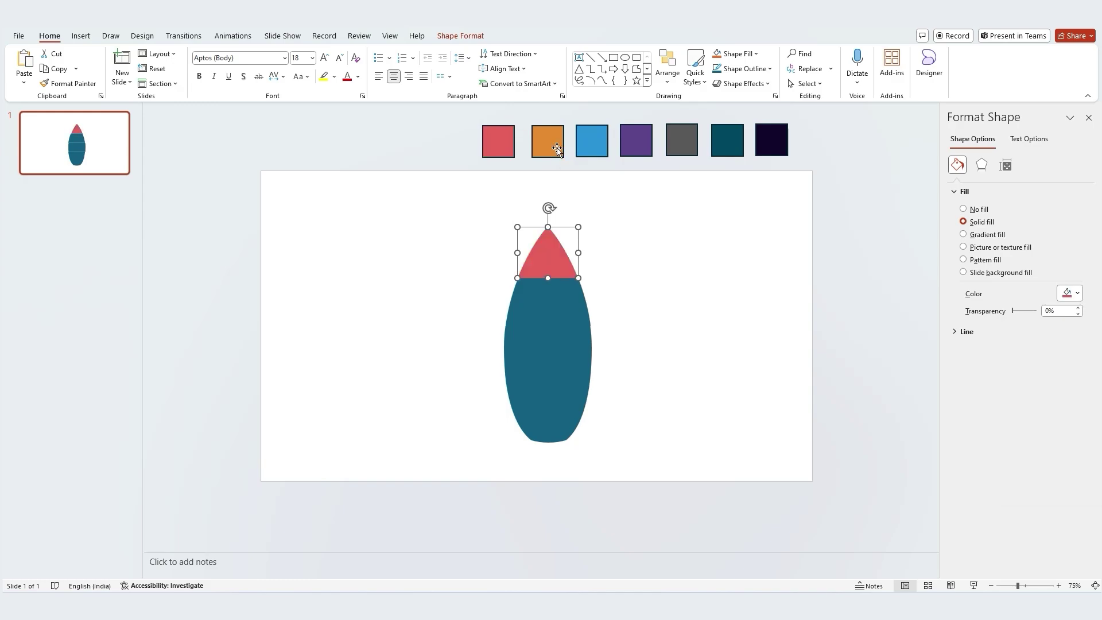
click(556, 148)
click(546, 296)
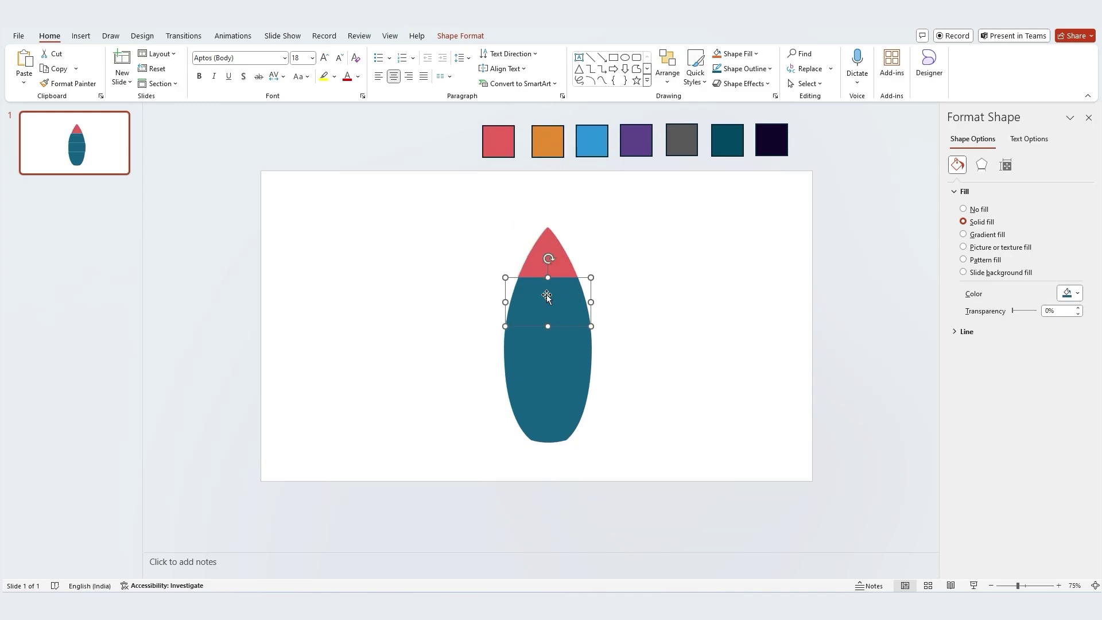
click(1075, 295)
click(1027, 491)
click(552, 137)
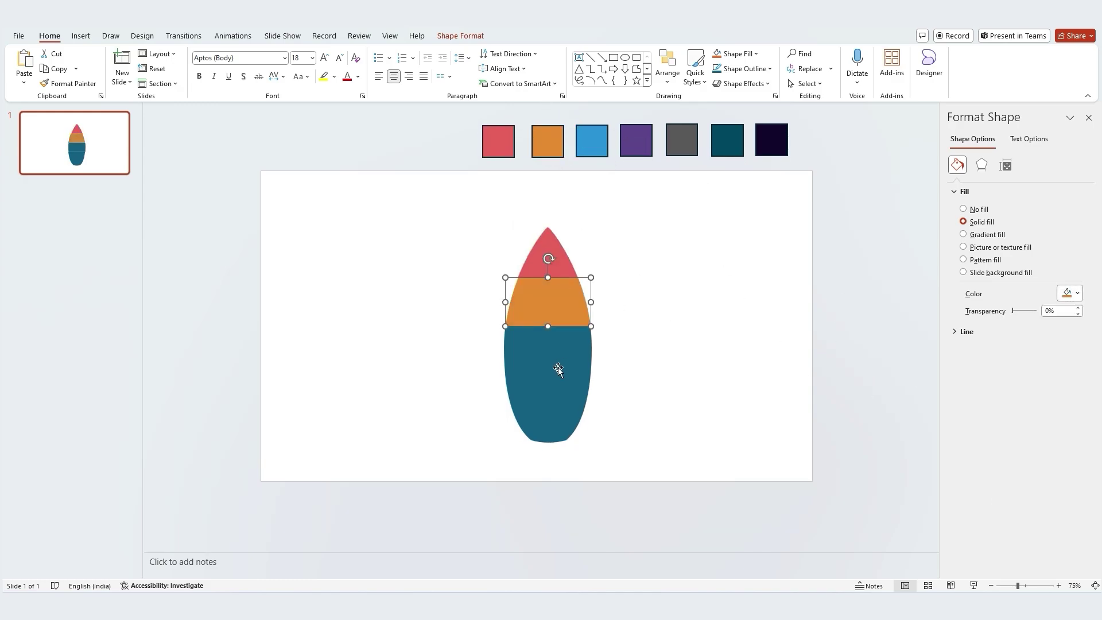
Fill the third section blue and the bottom section purple, sampling the colours from the swatches above the slide
click(558, 369)
click(1078, 295)
click(1028, 492)
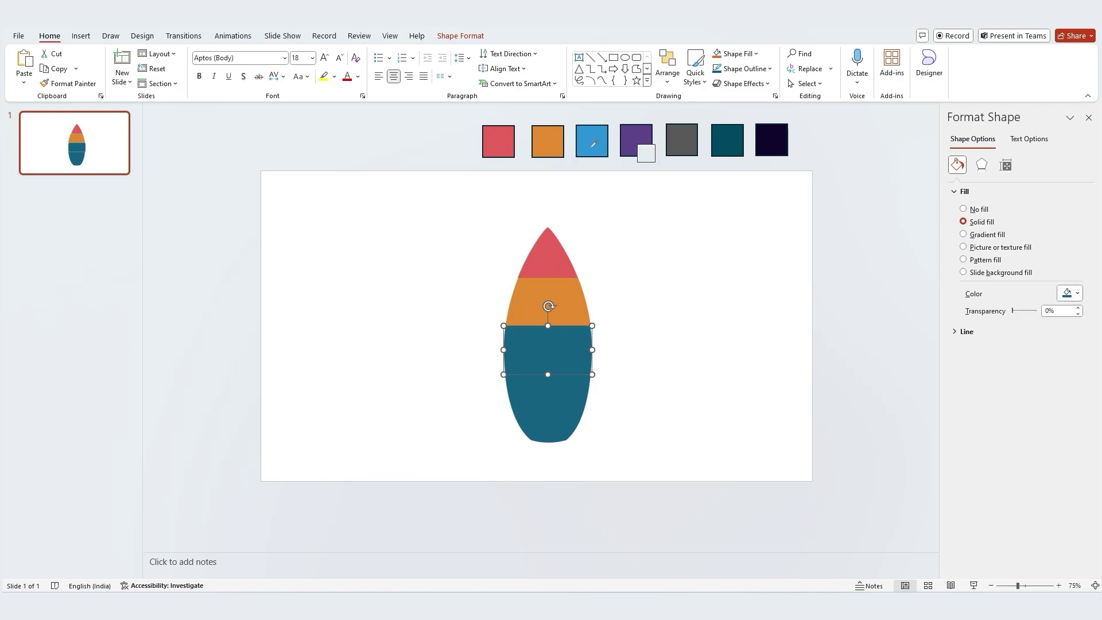
click(594, 137)
click(549, 388)
click(1078, 295)
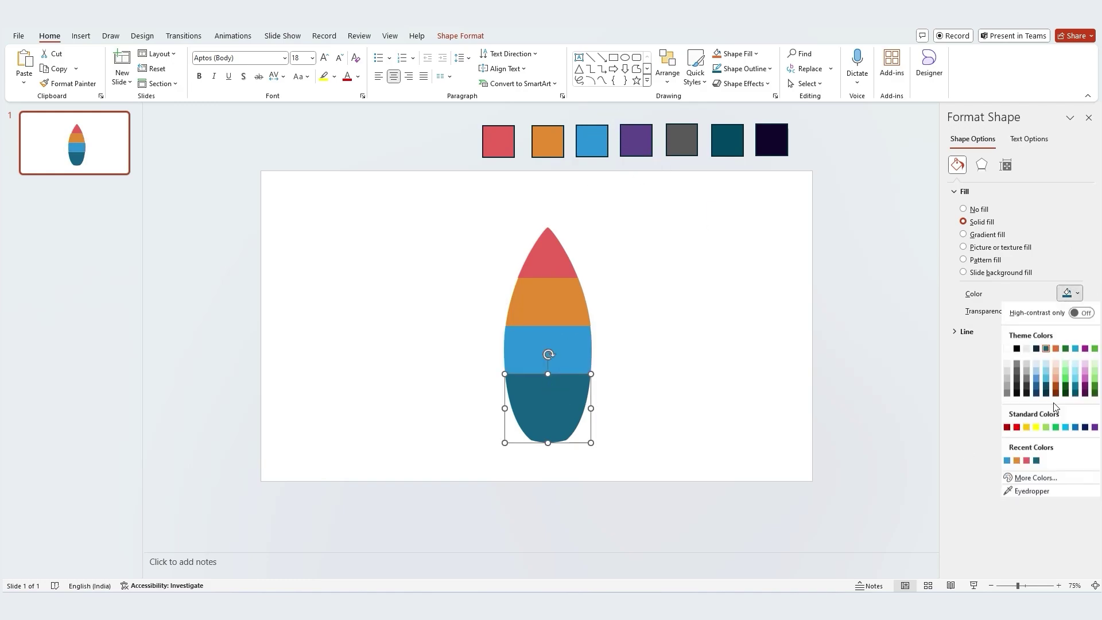
click(1027, 491)
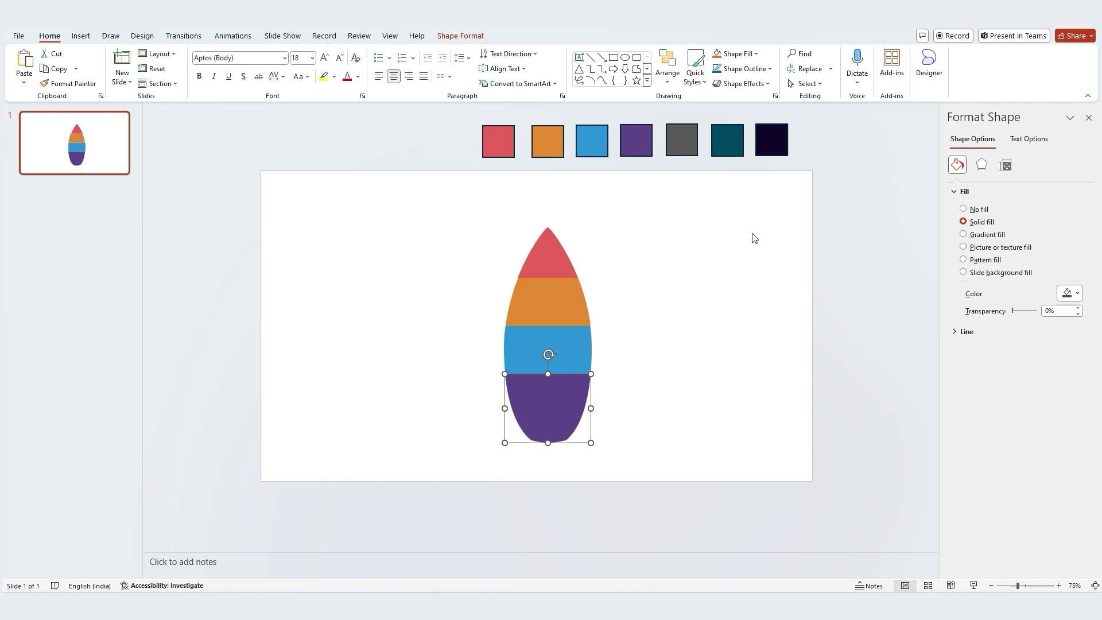
Set the slide background to the dark grey sampled from the grey swatch
click(737, 376)
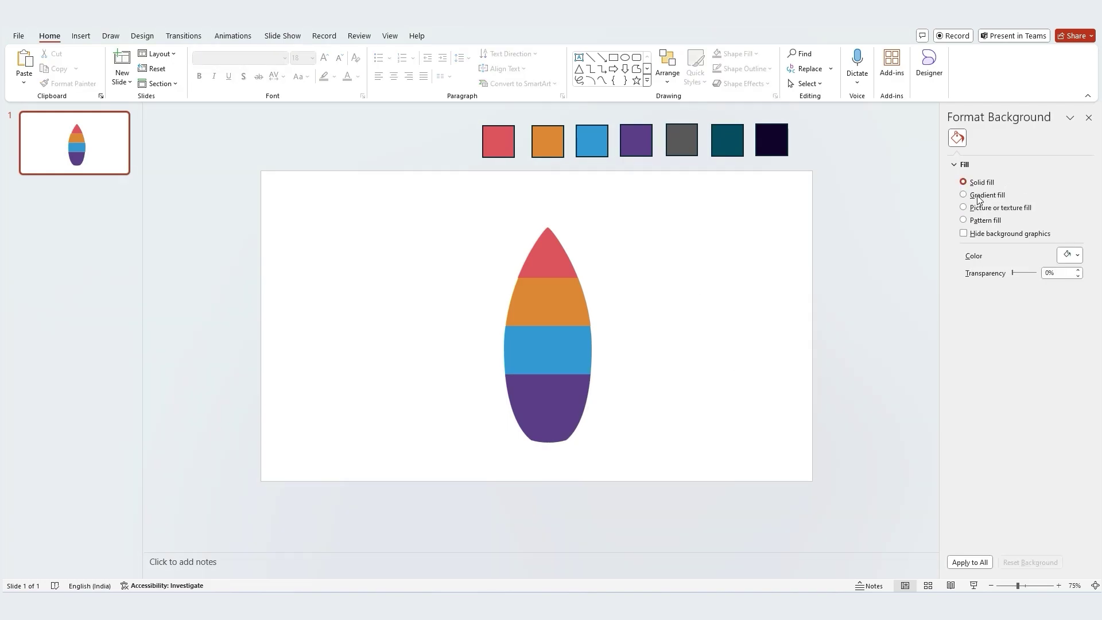
click(1080, 257)
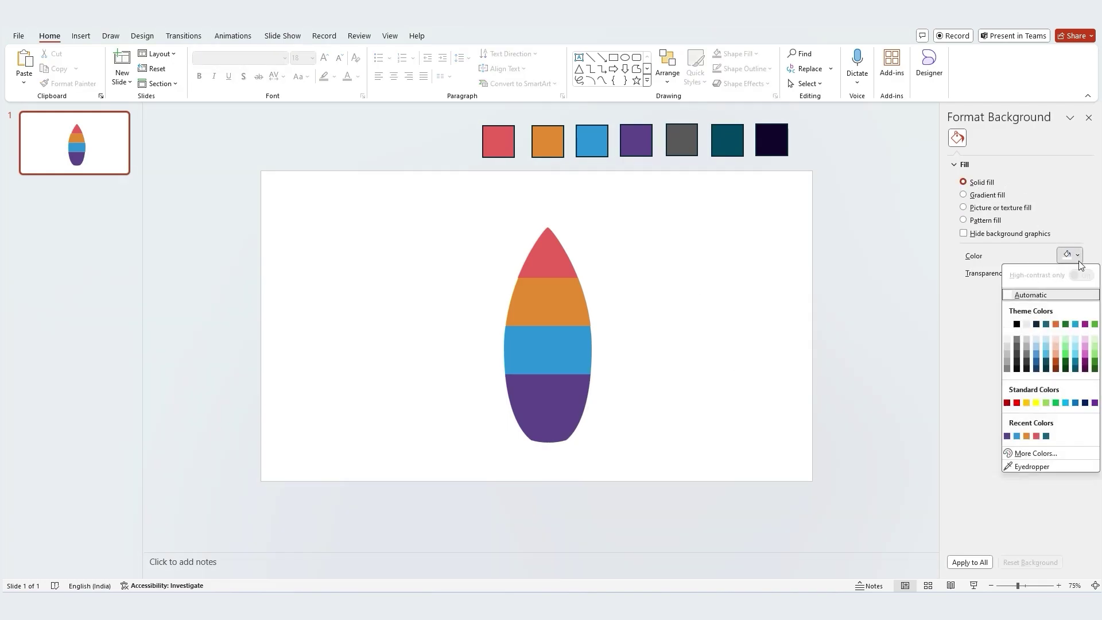
click(1028, 467)
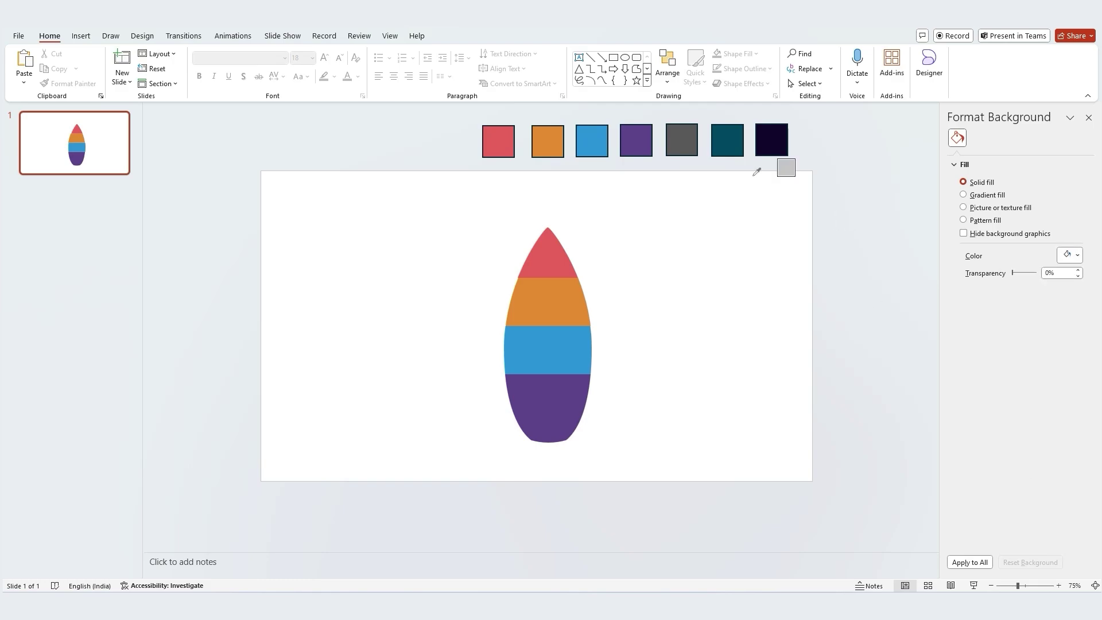
click(686, 142)
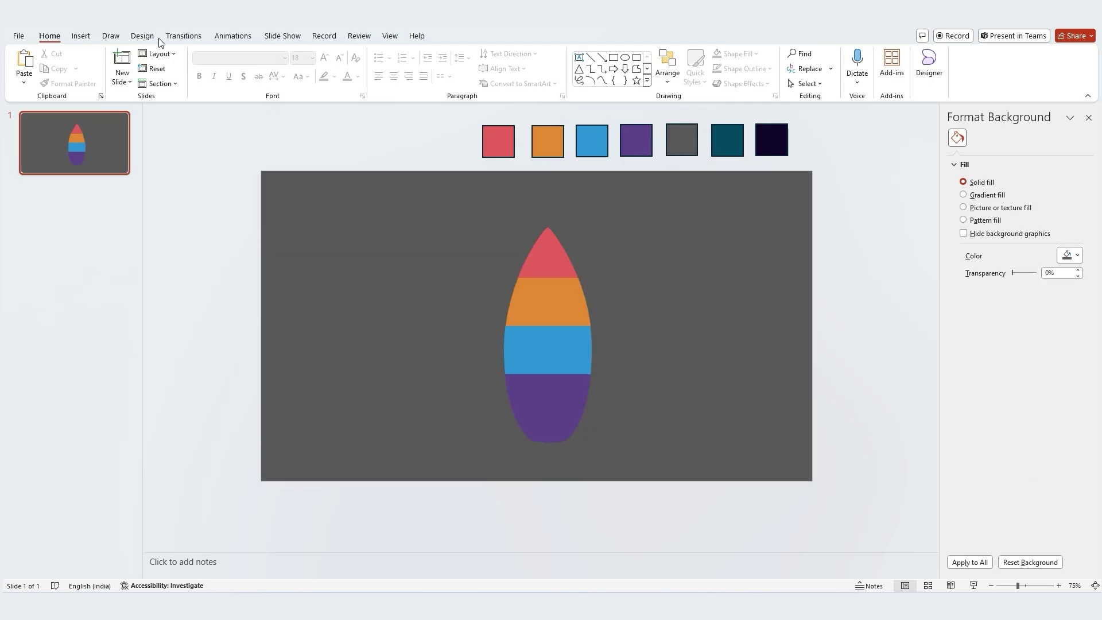
Draw a moon shape about 8.99 cm high and 6.53 cm wide to the left of the rocket body
click(81, 36)
click(228, 68)
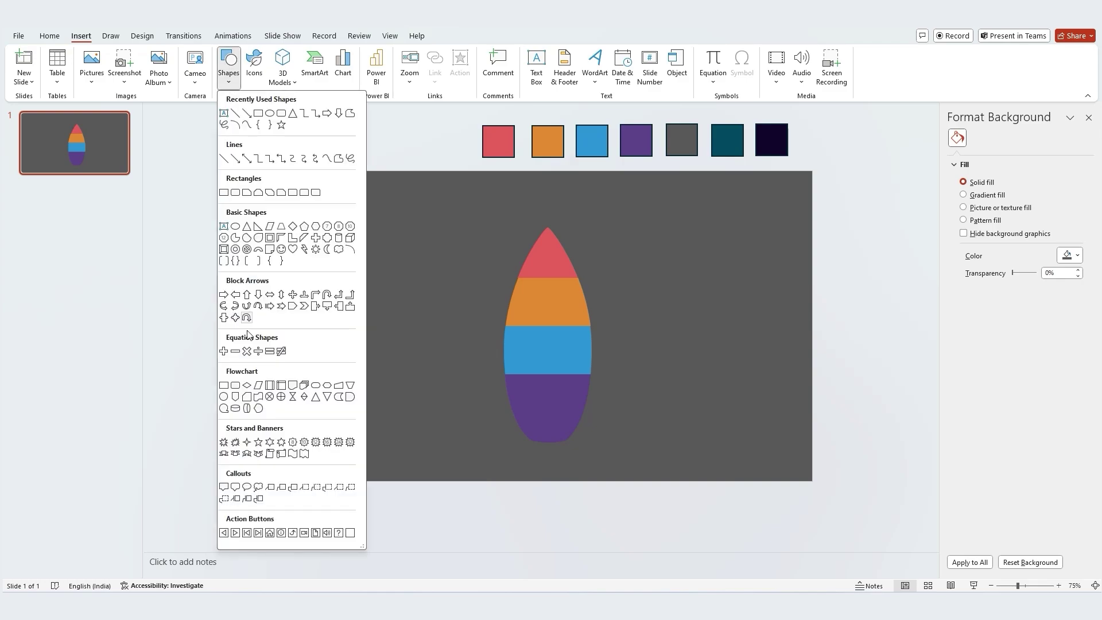
click(327, 249)
drag(310, 303, 415, 449)
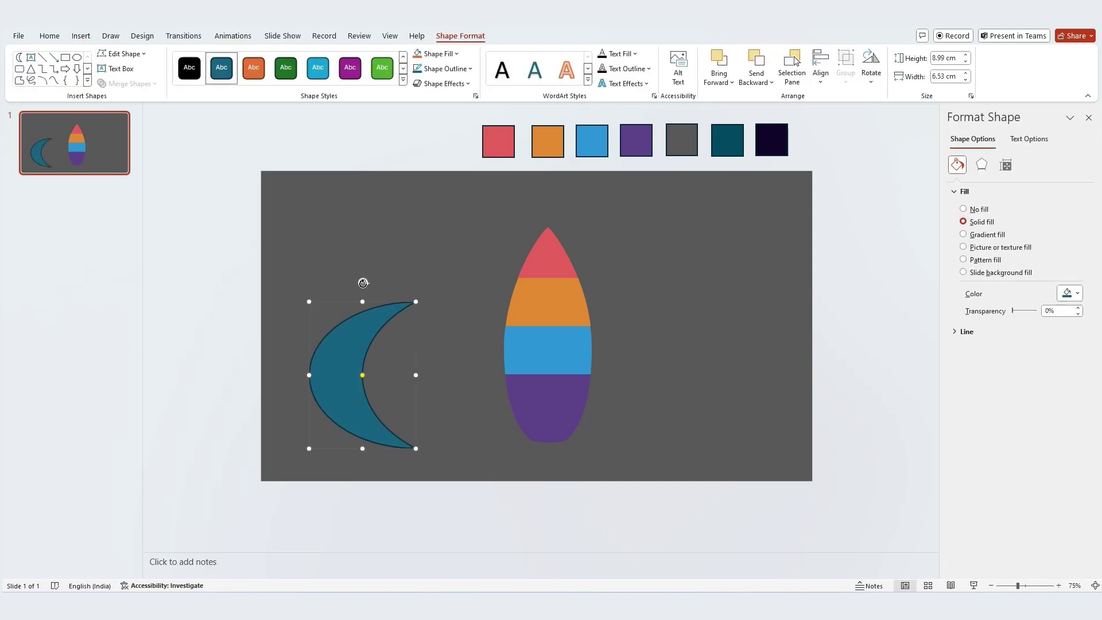
Rotate the moon so its arc faces up, thicken it into a fin base, and place it left of the rocket body
drag(364, 281, 501, 393)
drag(349, 352, 550, 438)
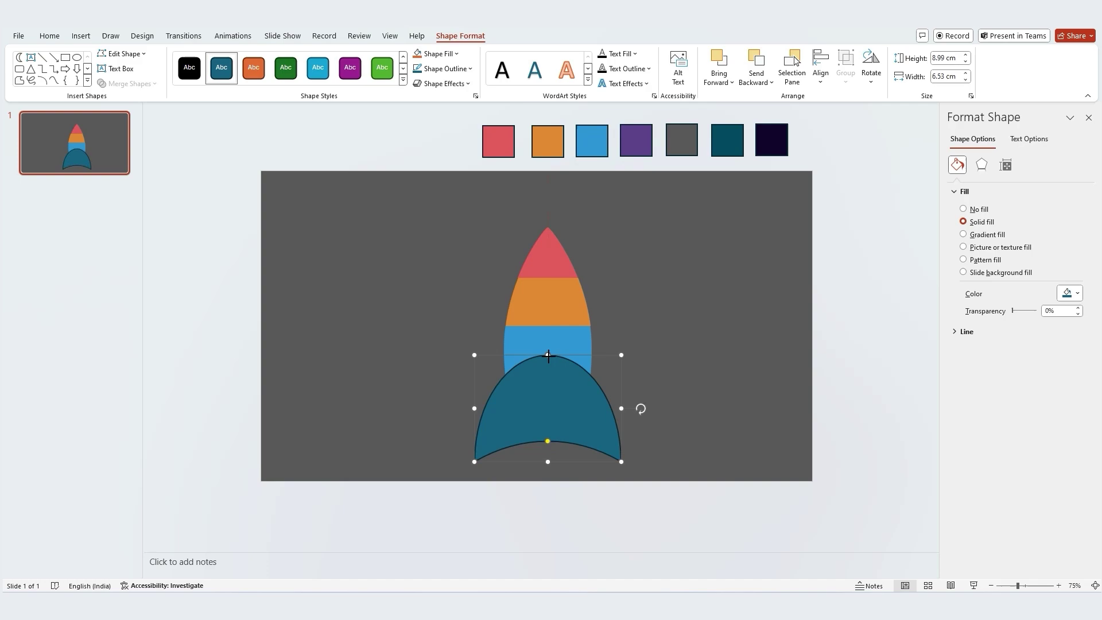
mouse_move(547, 354)
mouse_down()
mouse_move(549, 366)
mouse_move(548, 353)
mouse_up()
drag(552, 407, 399, 380)
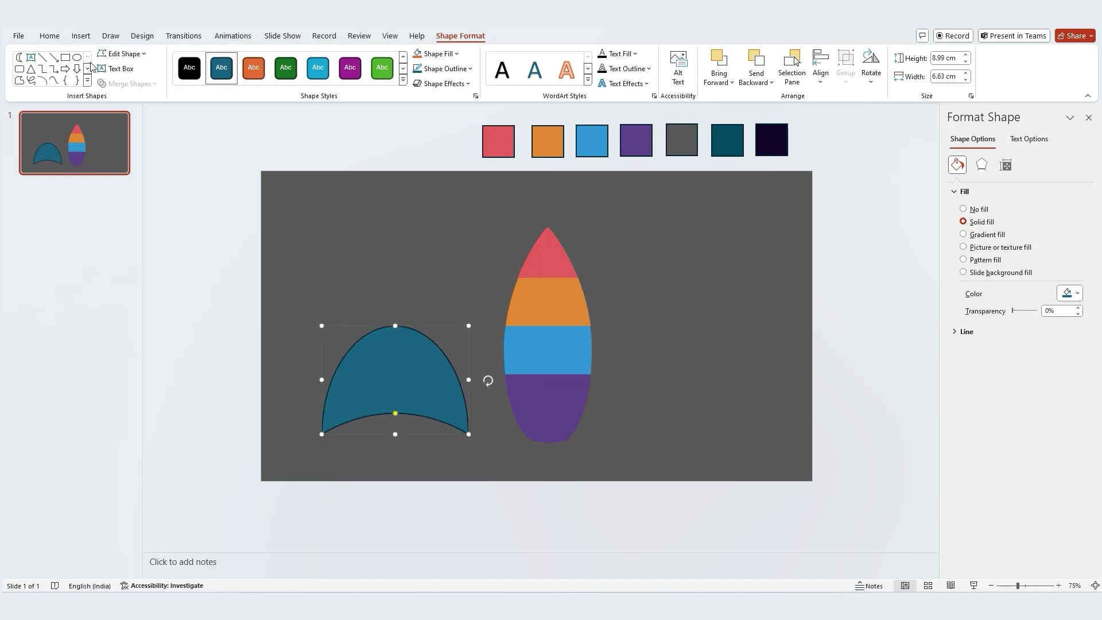
Draw a tall ellipse about 12.52 cm high and 4.87 cm wide and centre it over the rotated moon
click(49, 35)
click(81, 36)
click(228, 66)
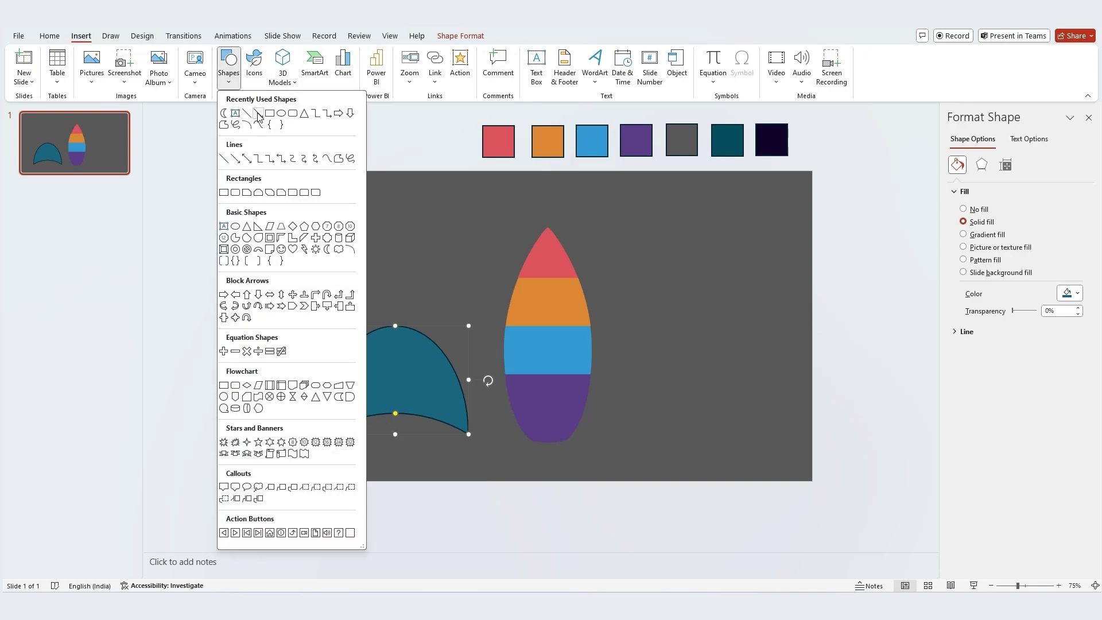
click(235, 263)
drag(361, 194, 438, 397)
drag(412, 279, 407, 302)
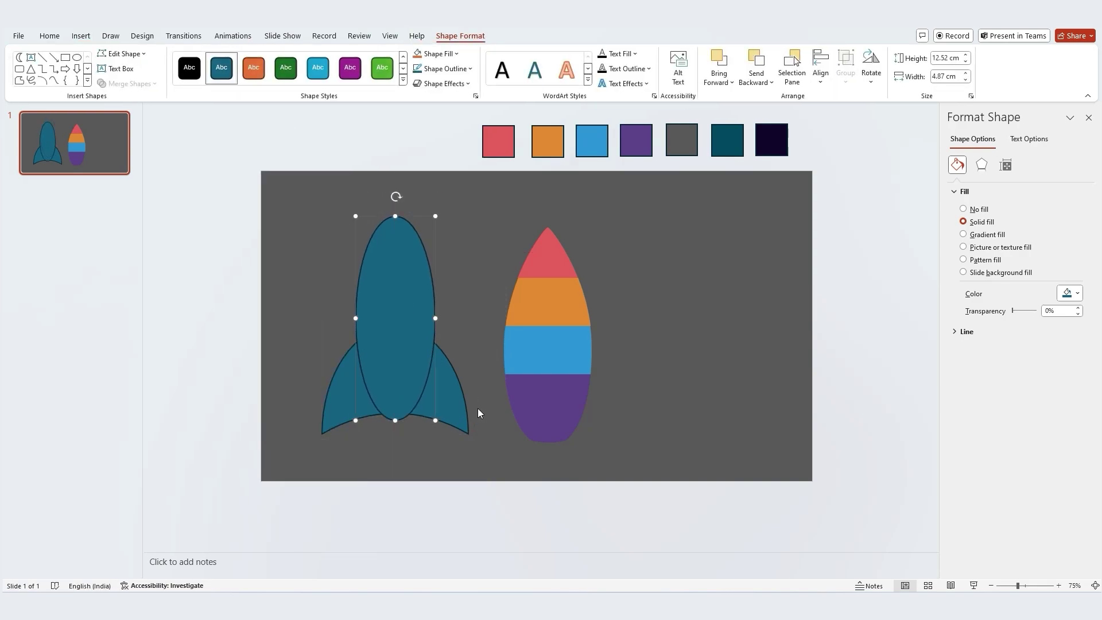
Split the ellipse and the moon into separate pieces with the Fragment merge operation
shift+click(459, 404)
click(148, 89)
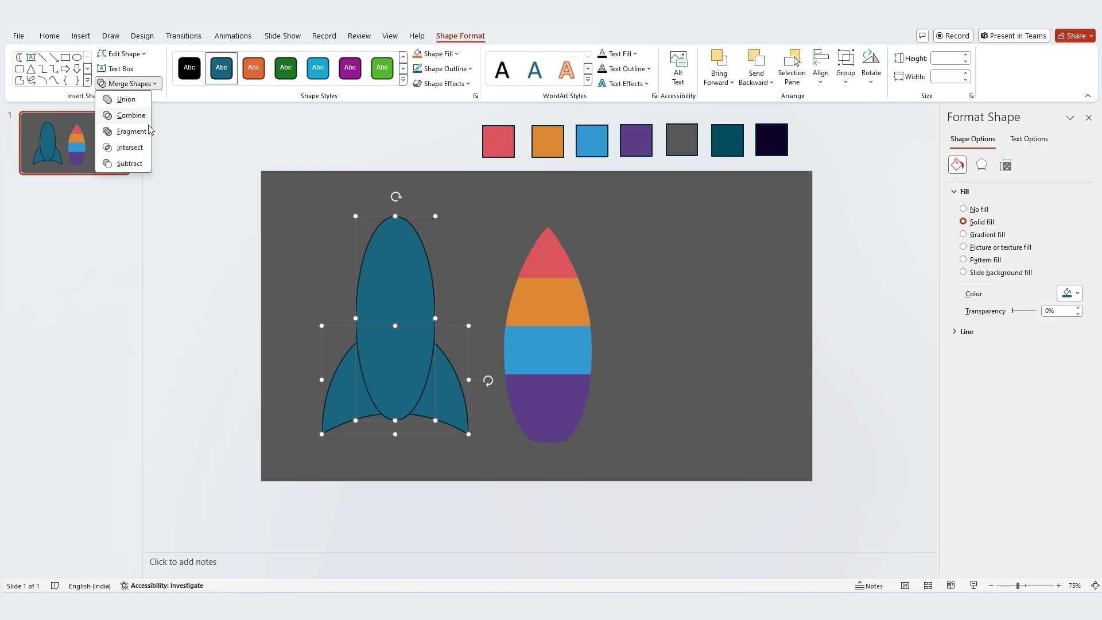
click(124, 132)
click(320, 305)
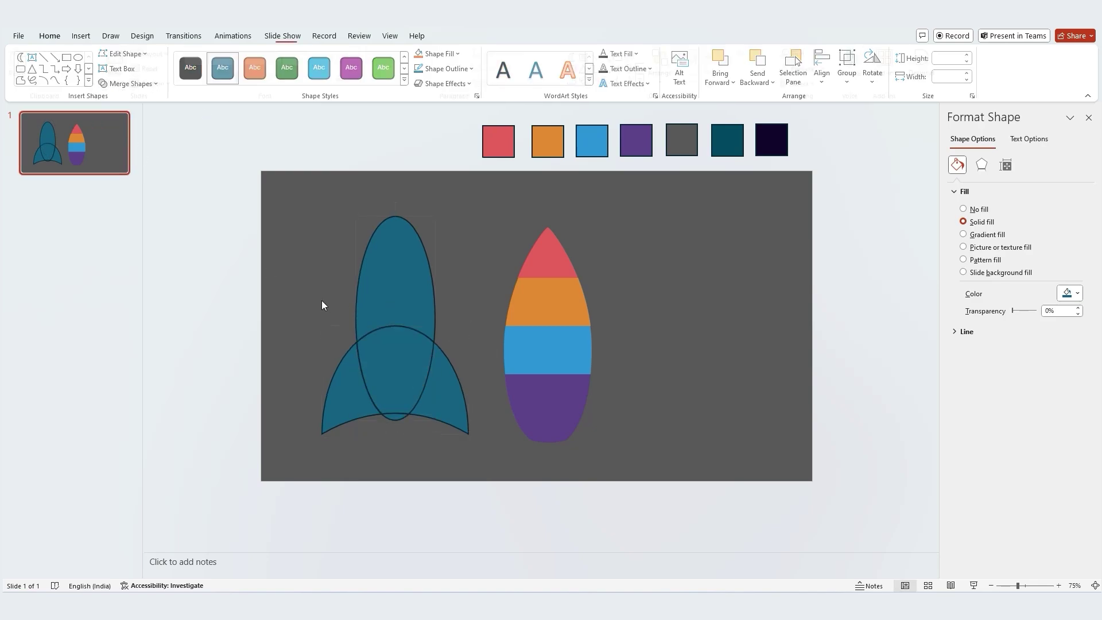
Delete the ellipse's upper part, the central overlap and the small lower sliver, leaving only the two side fins
click(421, 278)
key(Delete)
click(395, 357)
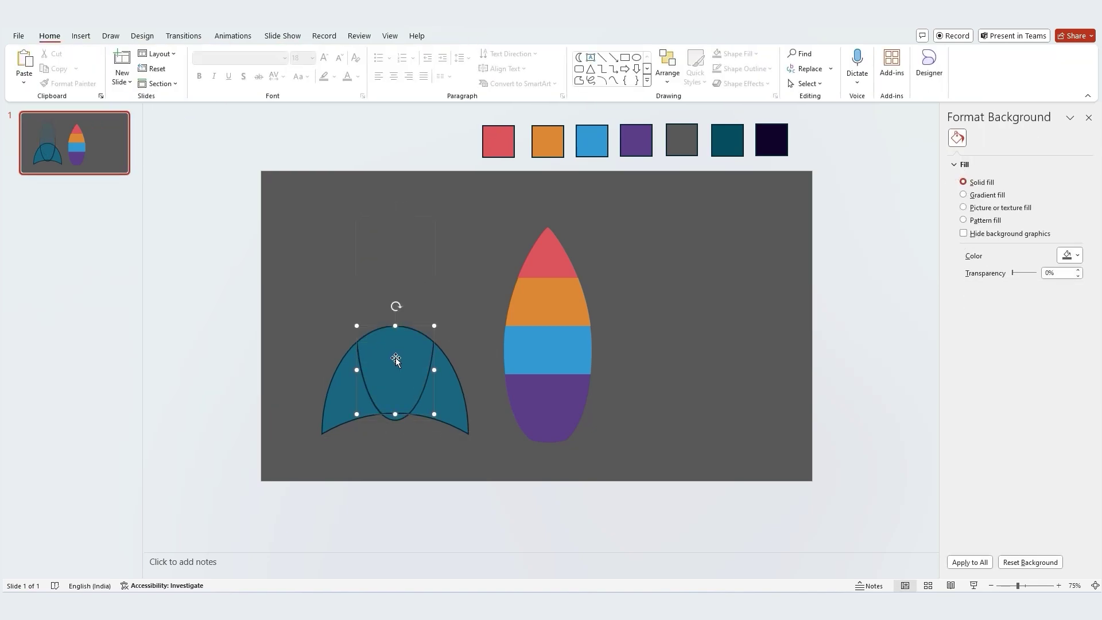
key(Delete)
click(395, 418)
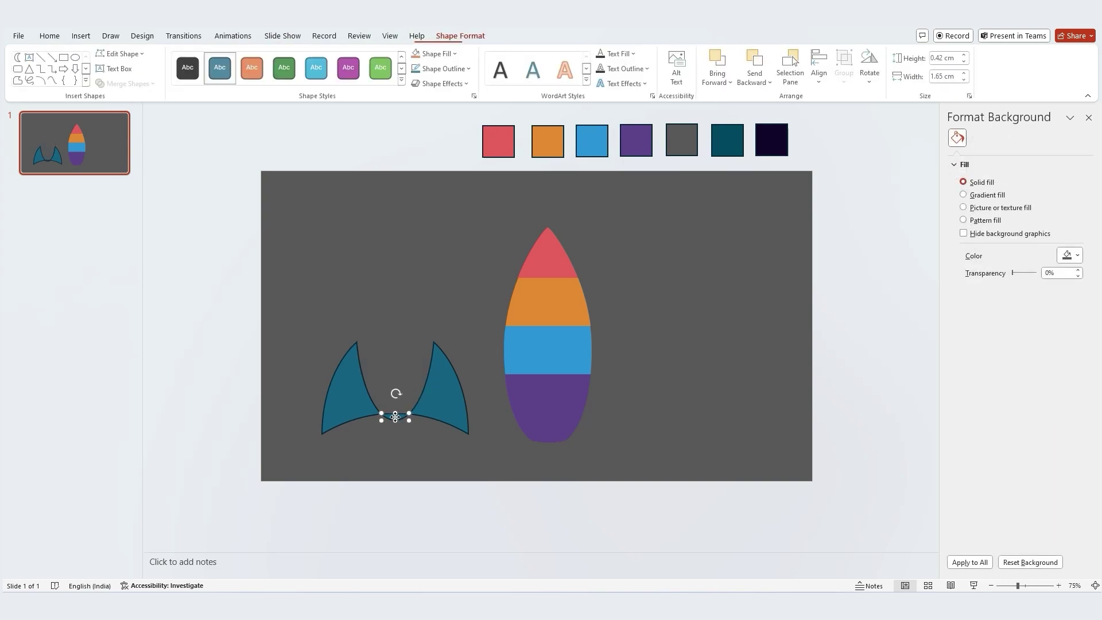
key(Delete)
Move the right fin against the rocket's lower right side and shrink it to about 4.64 cm high and 3.03 cm wide
click(353, 367)
click(448, 398)
drag(470, 400, 610, 423)
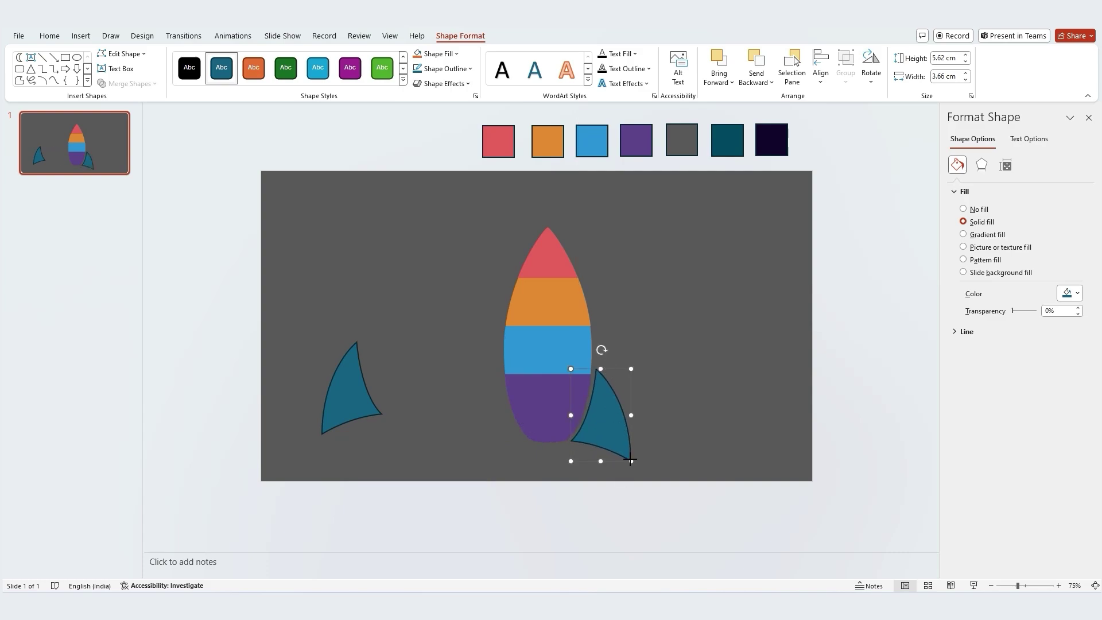
drag(631, 460, 618, 443)
drag(603, 350, 603, 351)
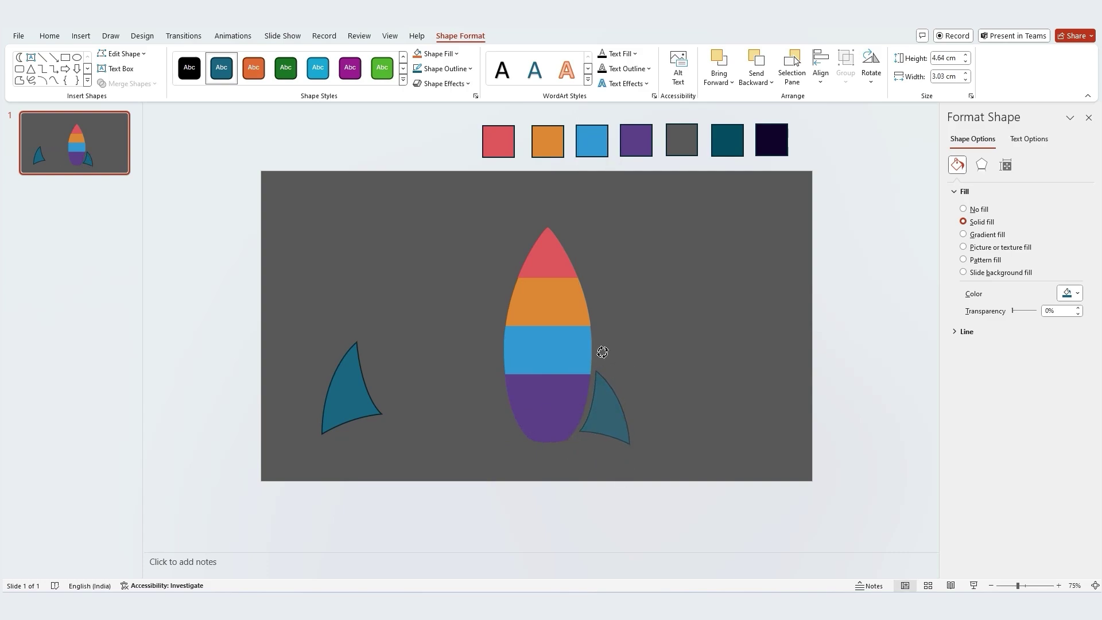
Place a copy of the resized fin left of the rocket and delete the original left fin
drag(596, 405, 442, 401)
click(359, 396)
click(619, 427)
key(ctrl+d)
click(360, 381)
key(Delete)
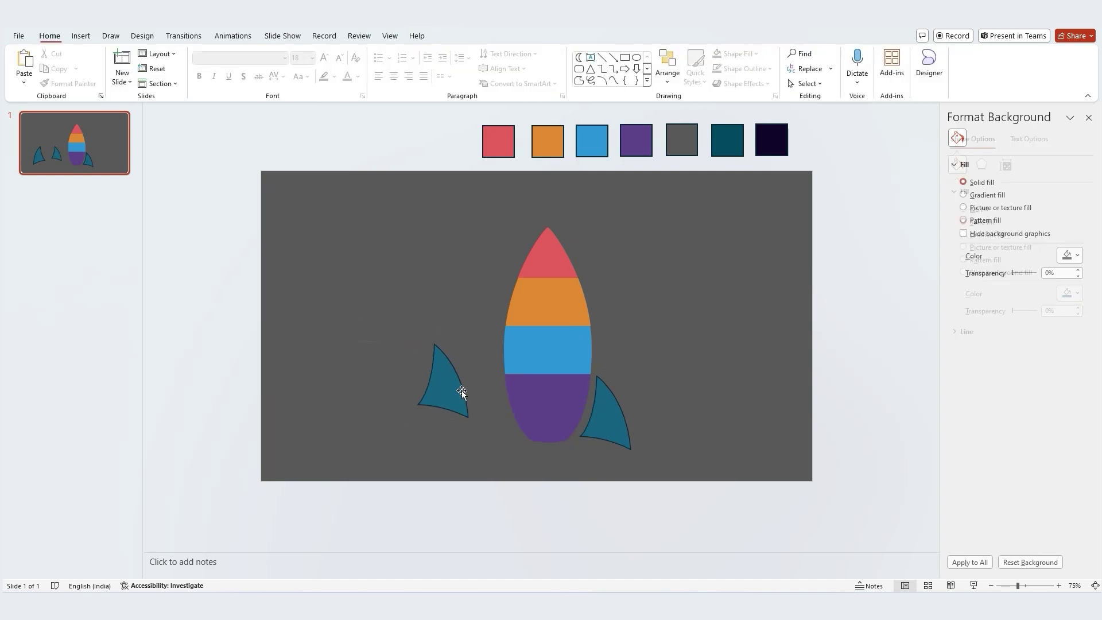
Mirror the fin copy beside the rocket by rotating it about half a turn and flipping it vertically
click(463, 394)
drag(442, 323, 471, 497)
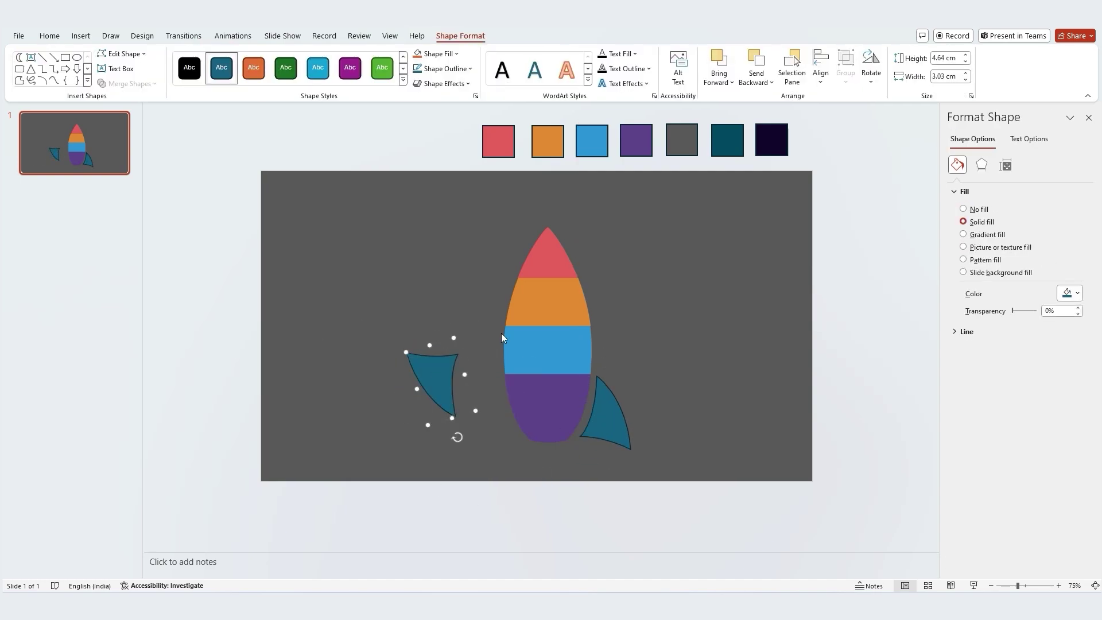
click(820, 75)
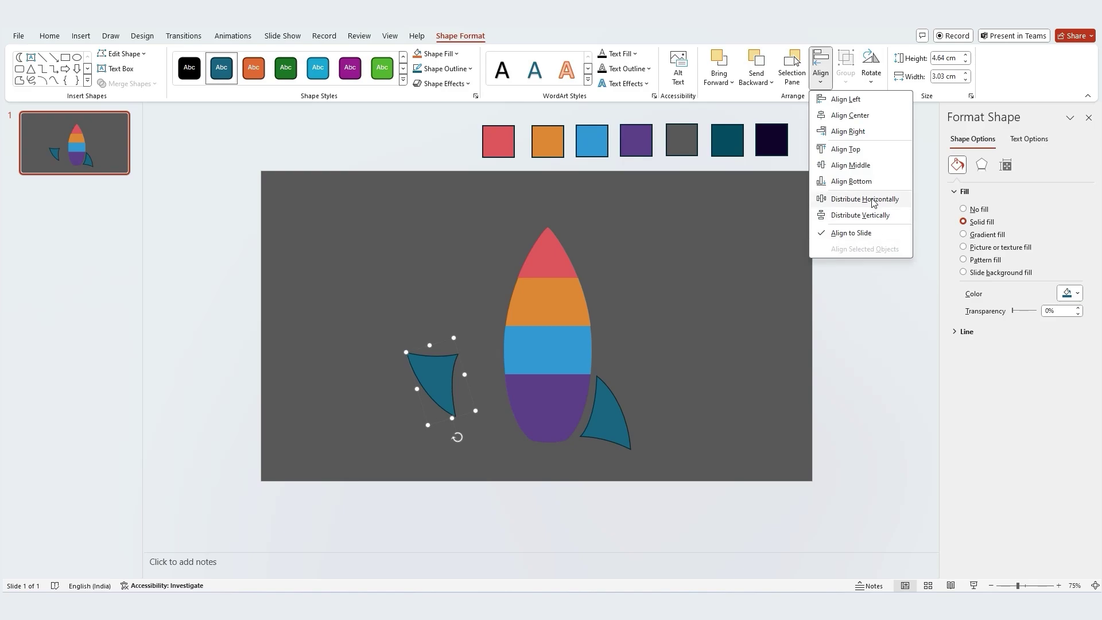
click(872, 72)
click(905, 133)
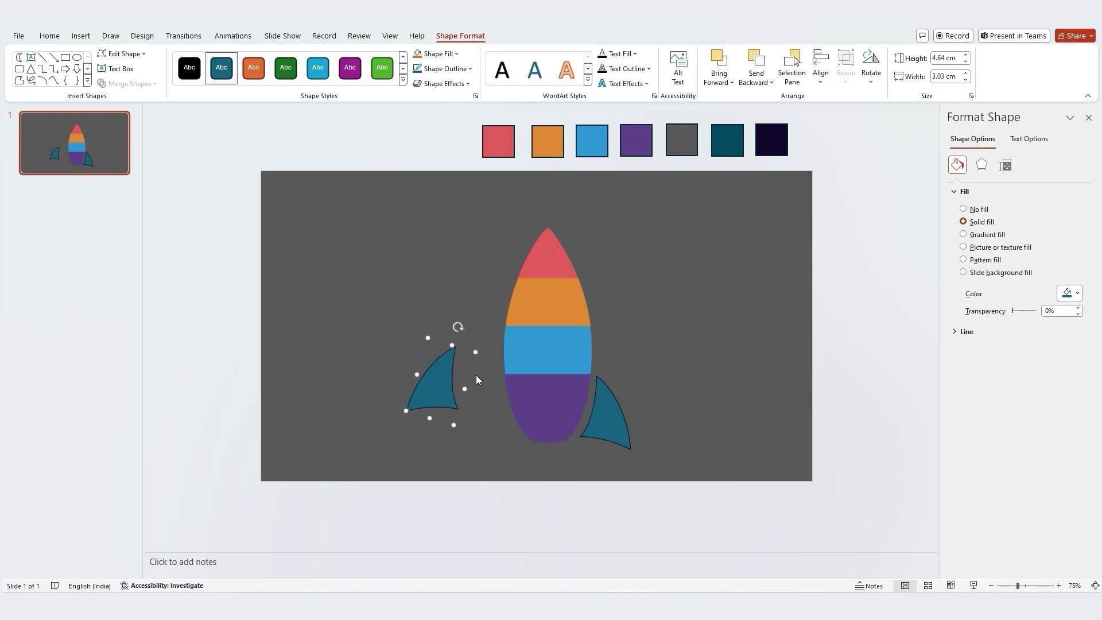
Move the mirrored fin against the rocket's lower left side and rotate it to match the right fin's angle
drag(443, 380, 487, 408)
drag(501, 356, 483, 352)
drag(476, 409, 488, 410)
Remove the outline from both side fins
click(966, 331)
click(963, 349)
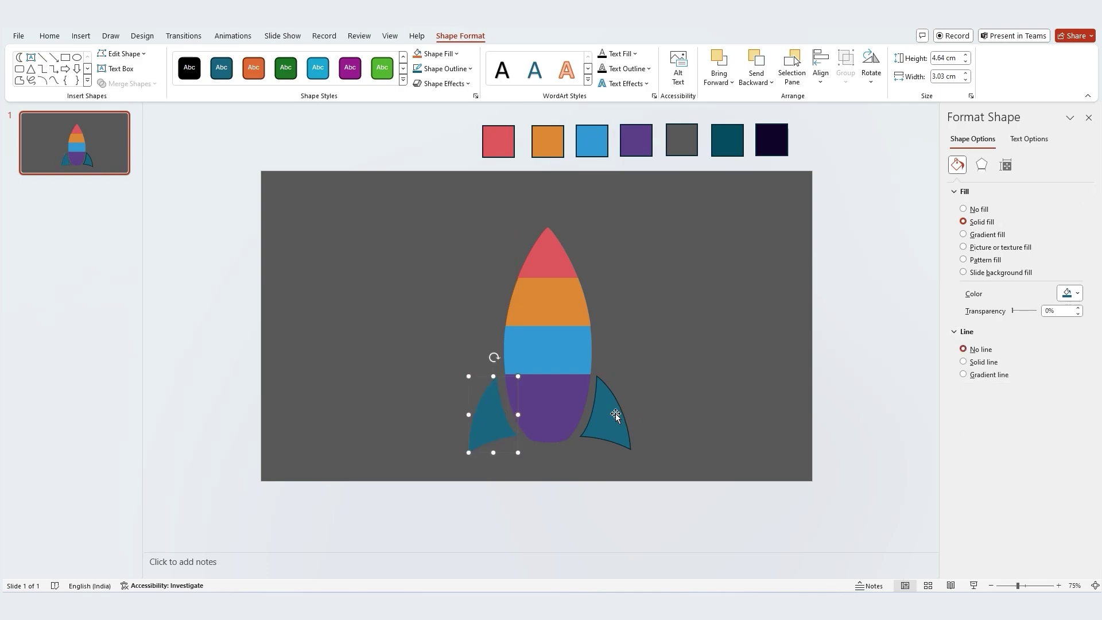
click(611, 412)
click(963, 349)
click(513, 413)
click(613, 421)
click(739, 184)
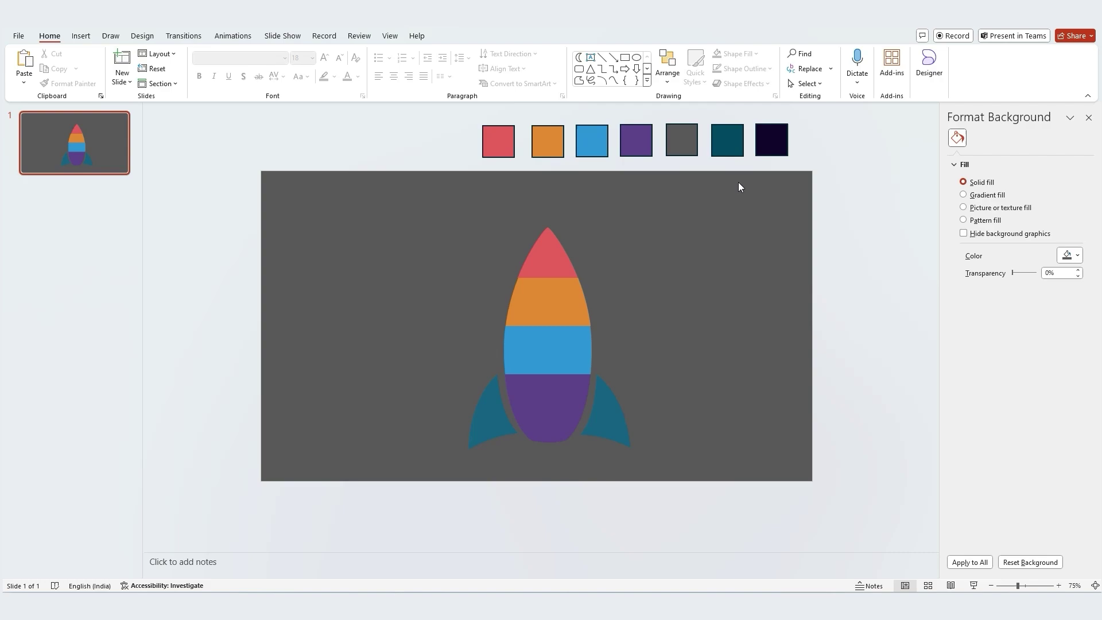
Draw an oval about 2.4 cm high and 2.99 cm wide, centred over the rocket's bottom edge
click(81, 36)
click(229, 66)
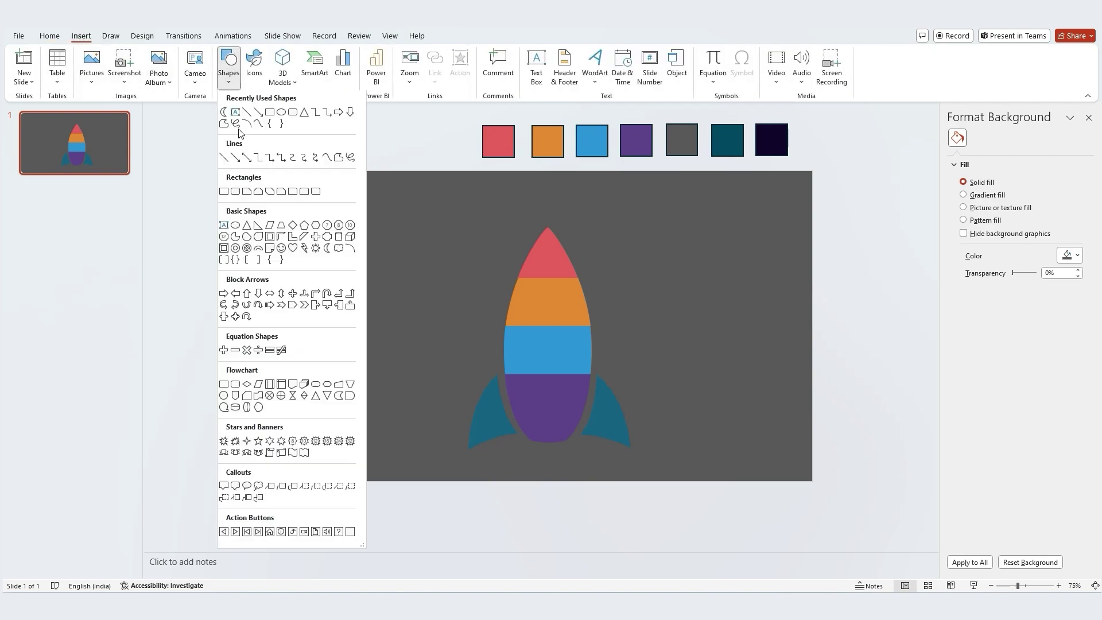
click(310, 238)
drag(526, 438, 547, 452)
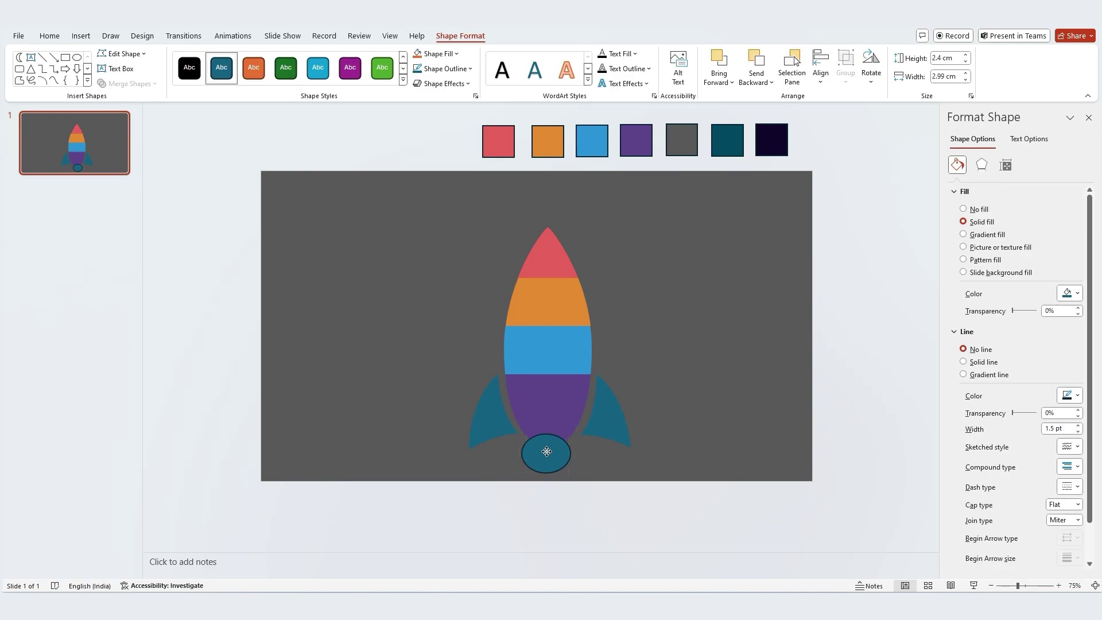
Fragment the oval with the rocket's bottom section and delete the oval's lower part and the overlap, leaving a curved base
shift+click(563, 419)
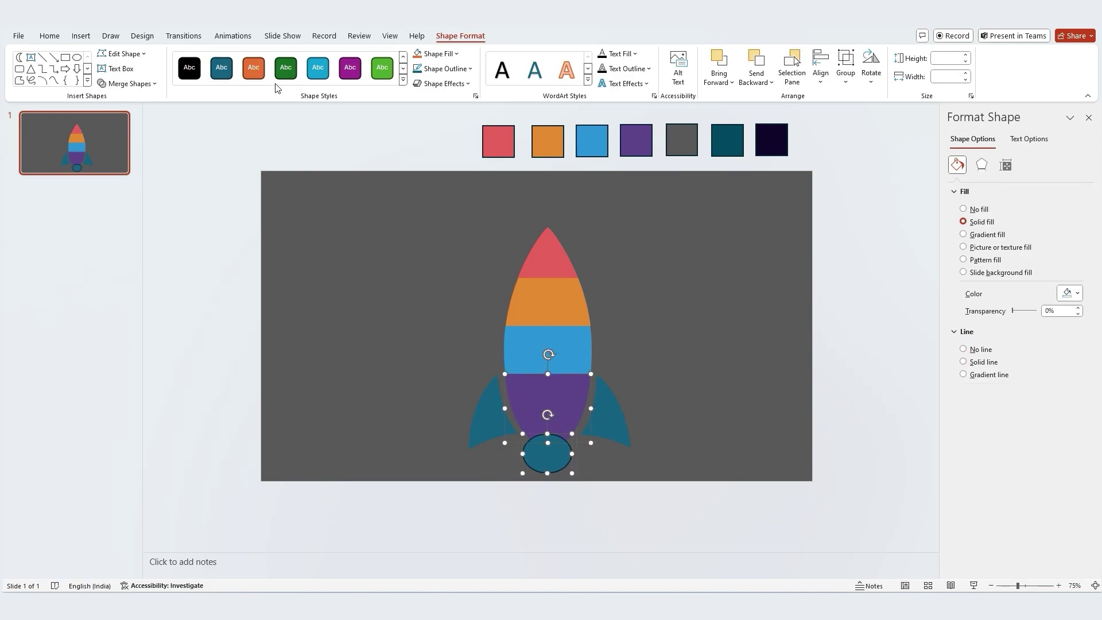
click(145, 86)
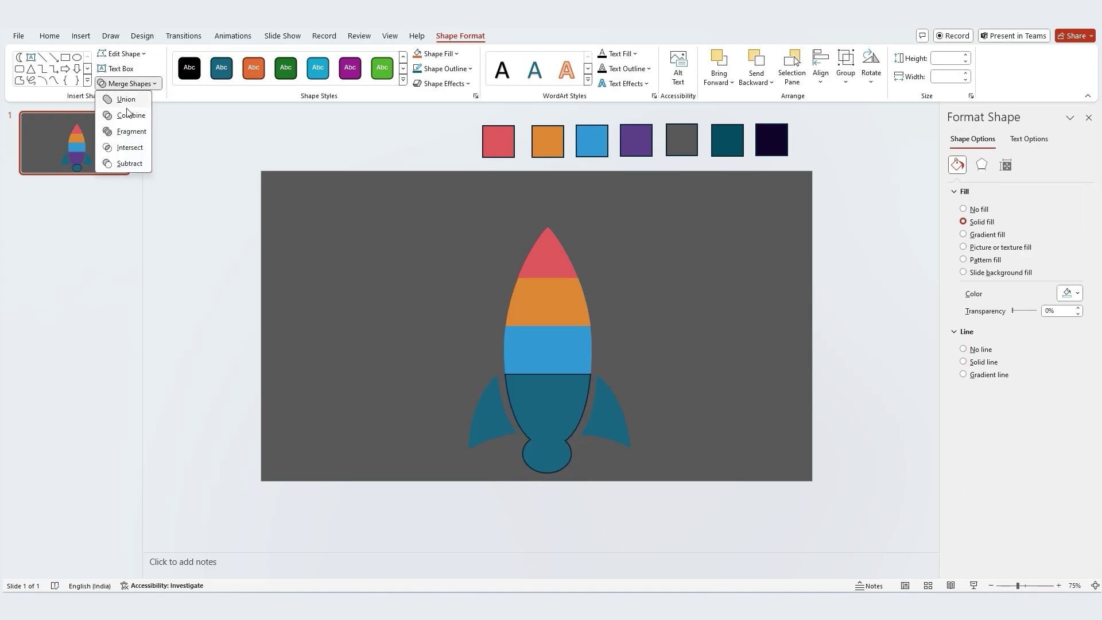
click(123, 130)
click(542, 457)
key(Delete)
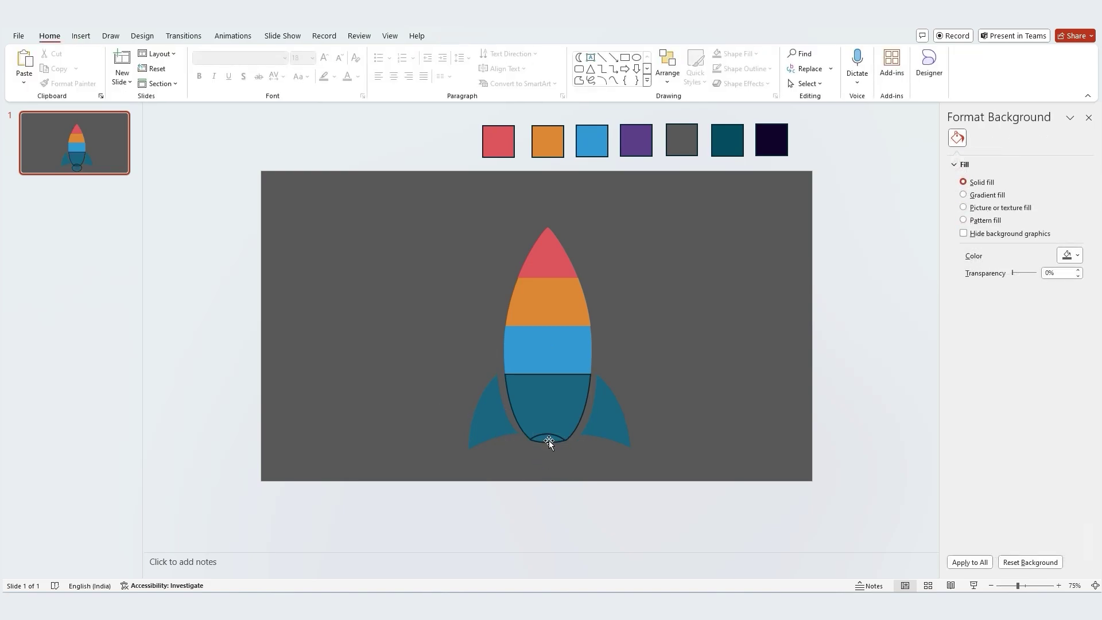
click(549, 440)
key(Delete)
Remove the outline from the rocket's bottom section
click(543, 418)
click(976, 349)
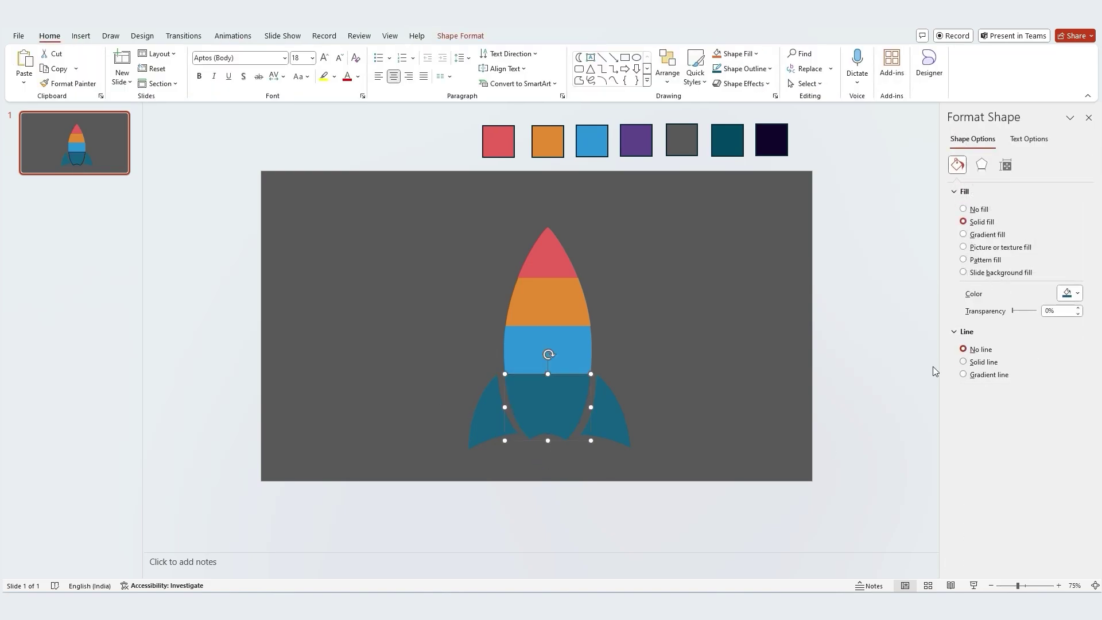
click(697, 360)
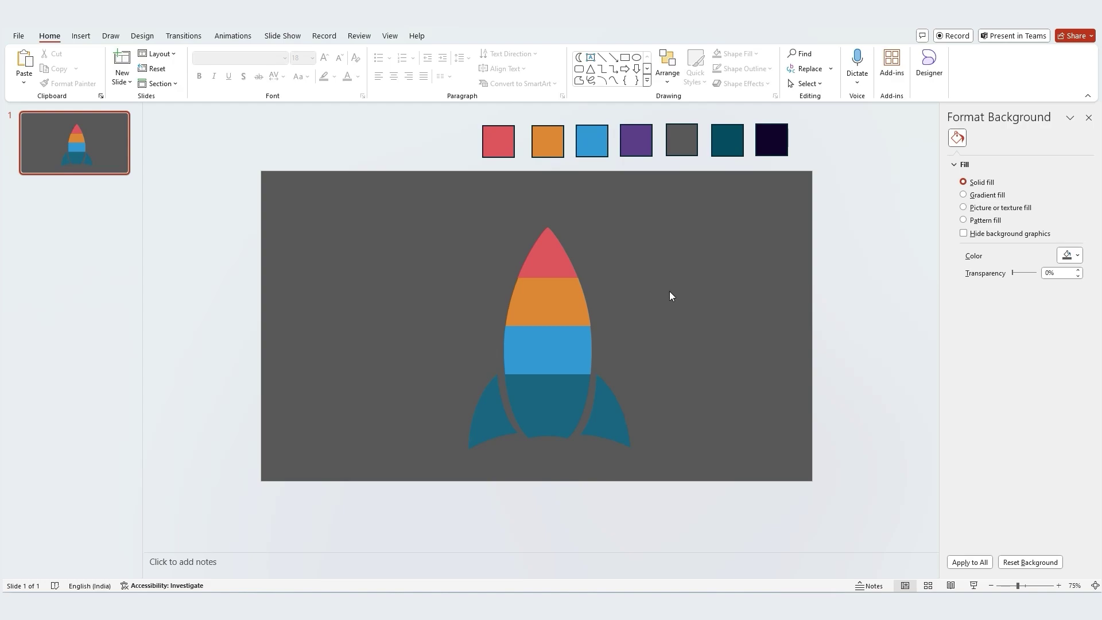
Place a copy of the four body sections right of the rocket and merge it into one shape with Union
drag(486, 207, 597, 463)
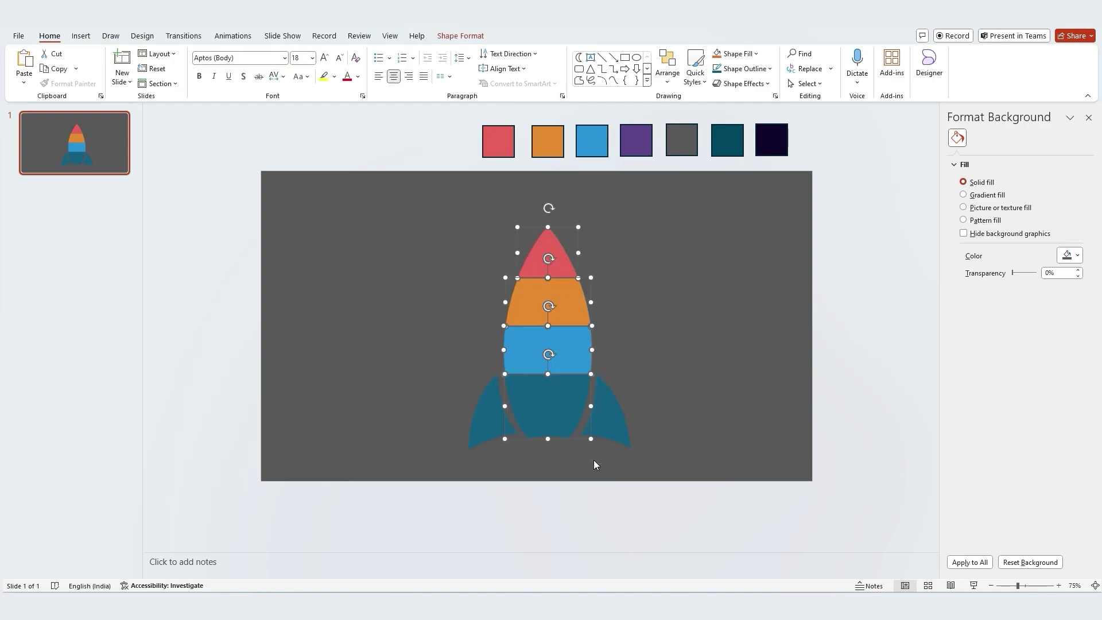
ctrl+drag(572, 407, 703, 396)
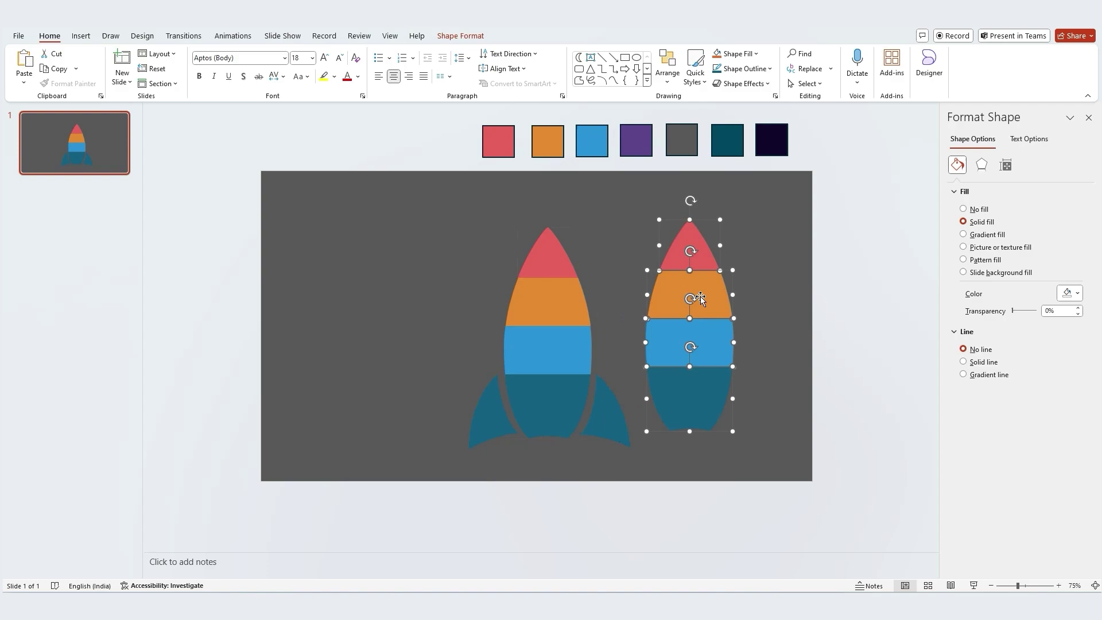
click(461, 35)
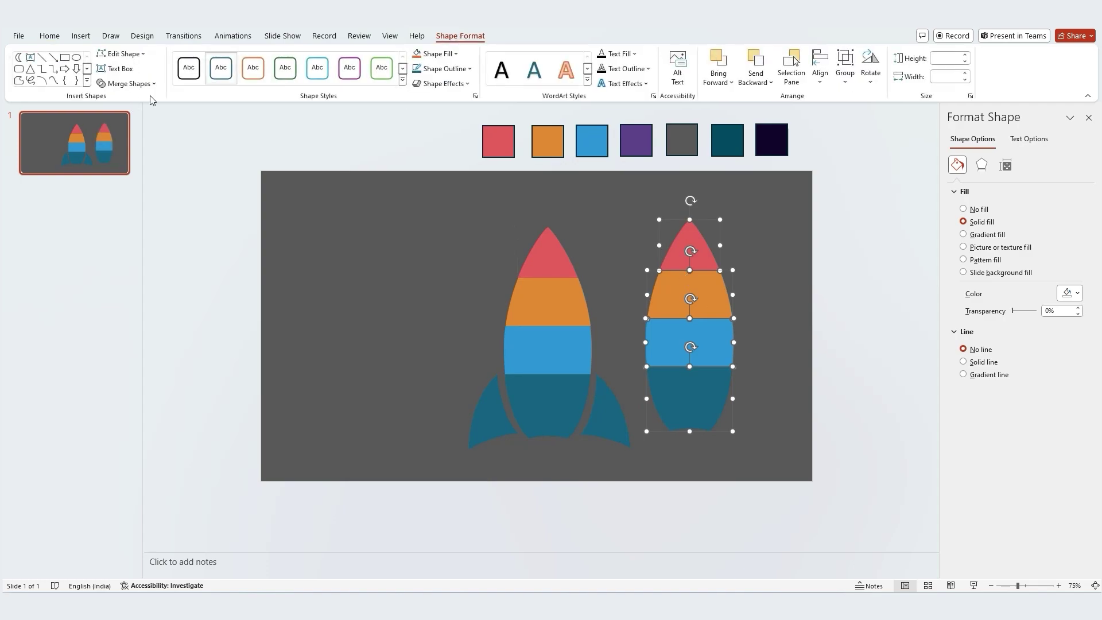
click(126, 83)
click(133, 98)
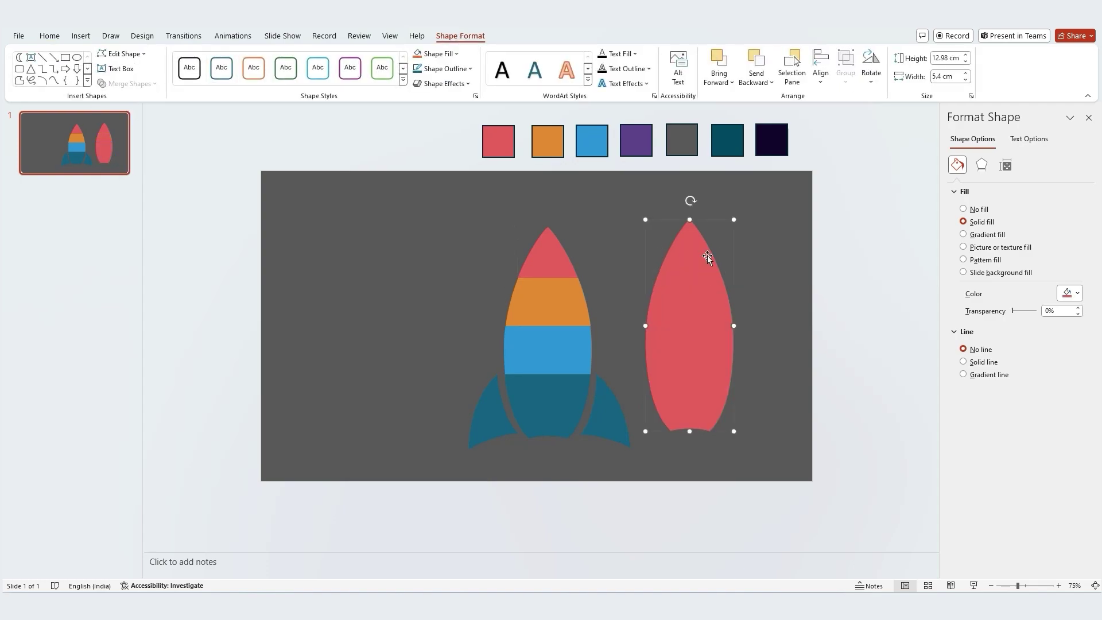
Turn the merged body copy upside down and fit it under the rocket as a flame, about 4.51 cm high and 1.88 cm wide
drag(689, 202, 684, 524)
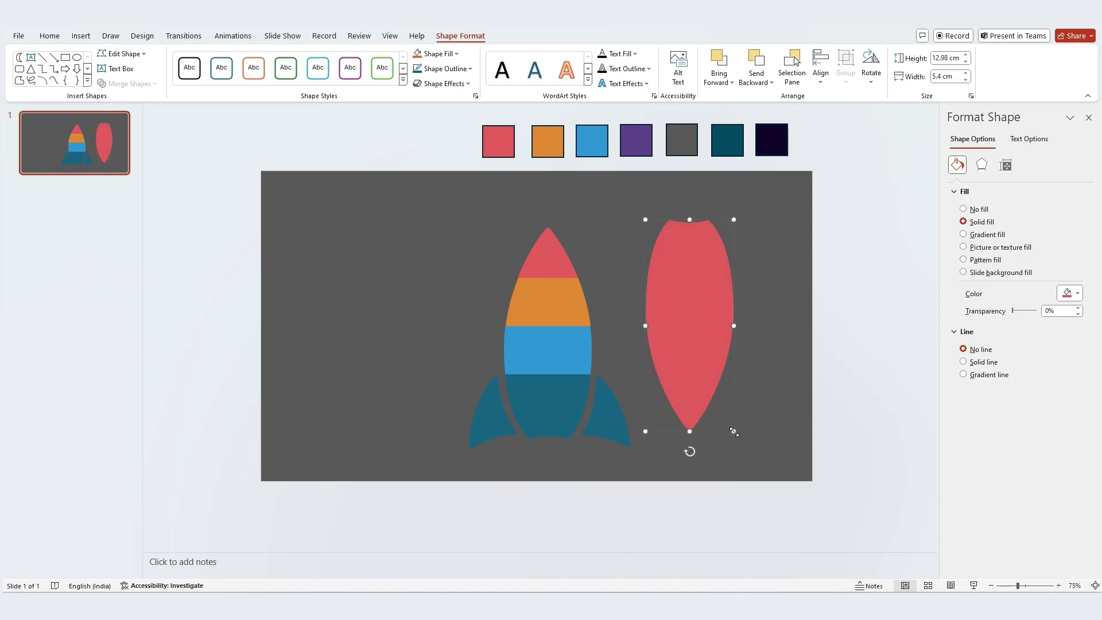
drag(735, 432, 548, 470)
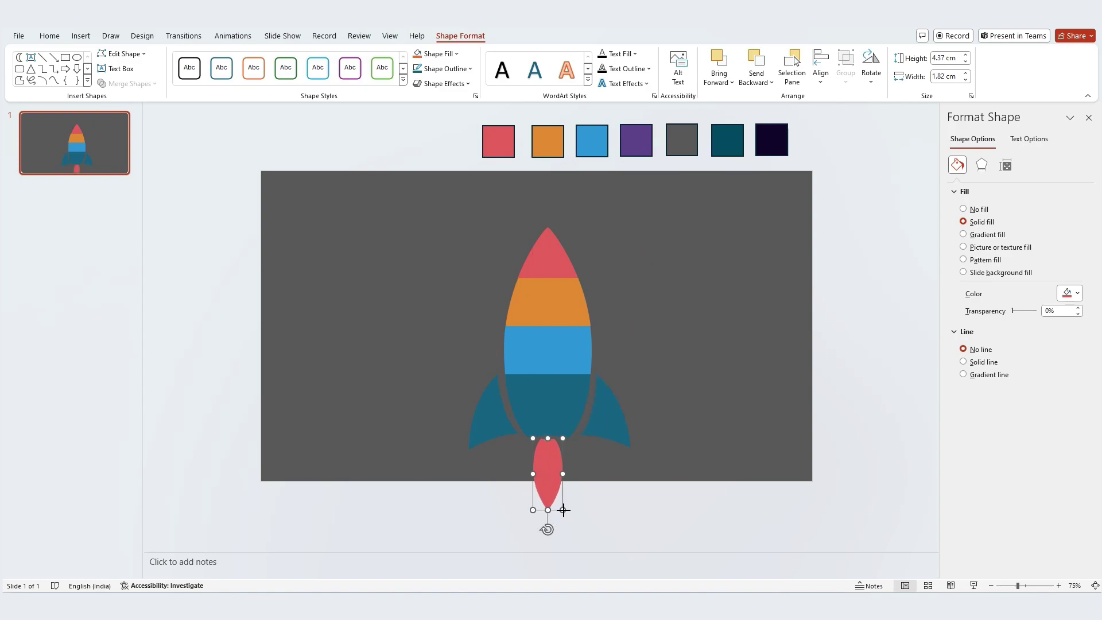
drag(563, 510, 564, 512)
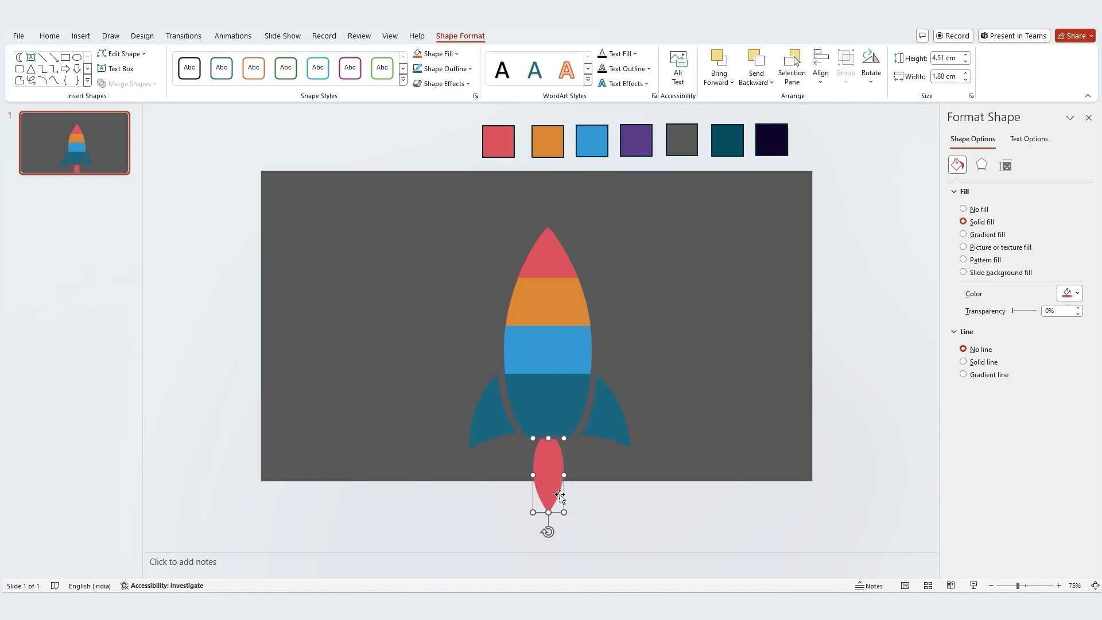
Fill the flame yellow and place a white-filled copy of it beside the rocket
click(1076, 294)
click(1036, 427)
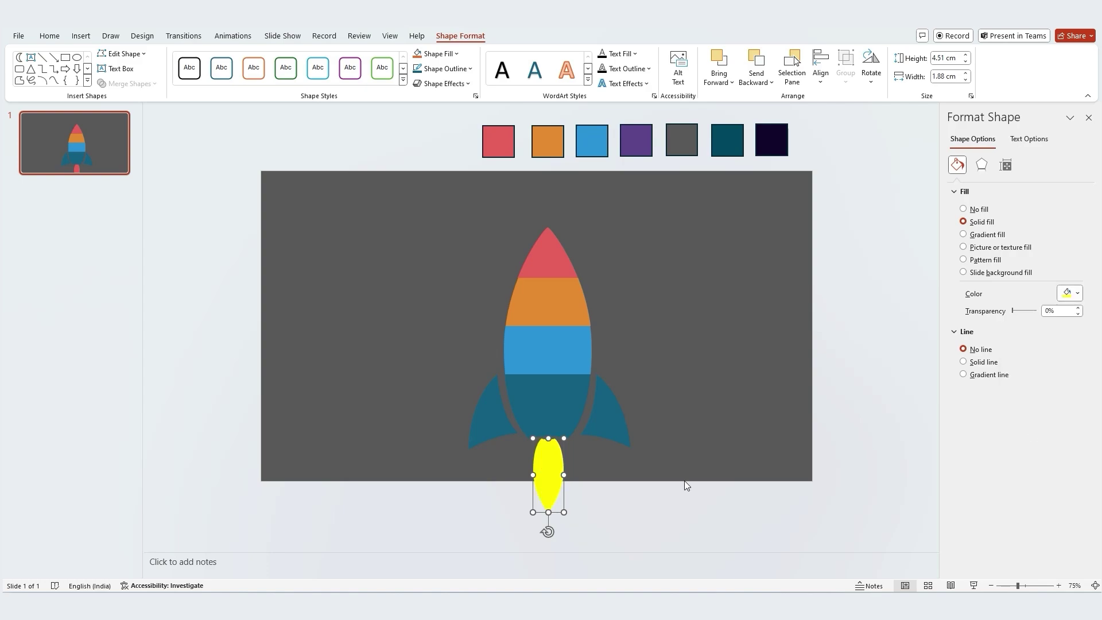
drag(548, 485, 633, 455)
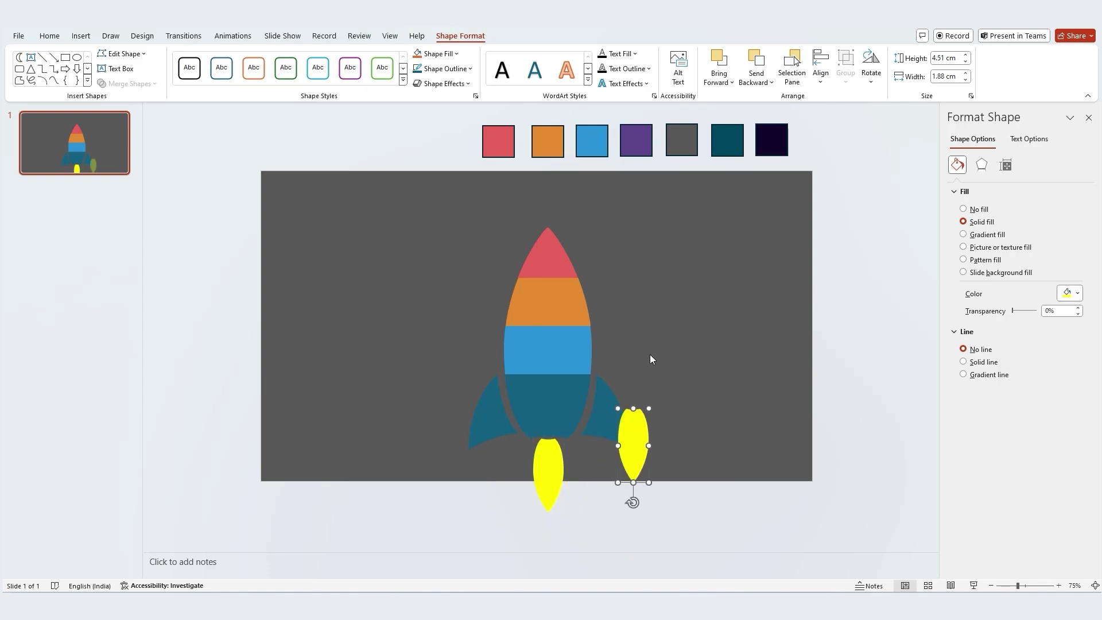
click(1078, 295)
click(1008, 349)
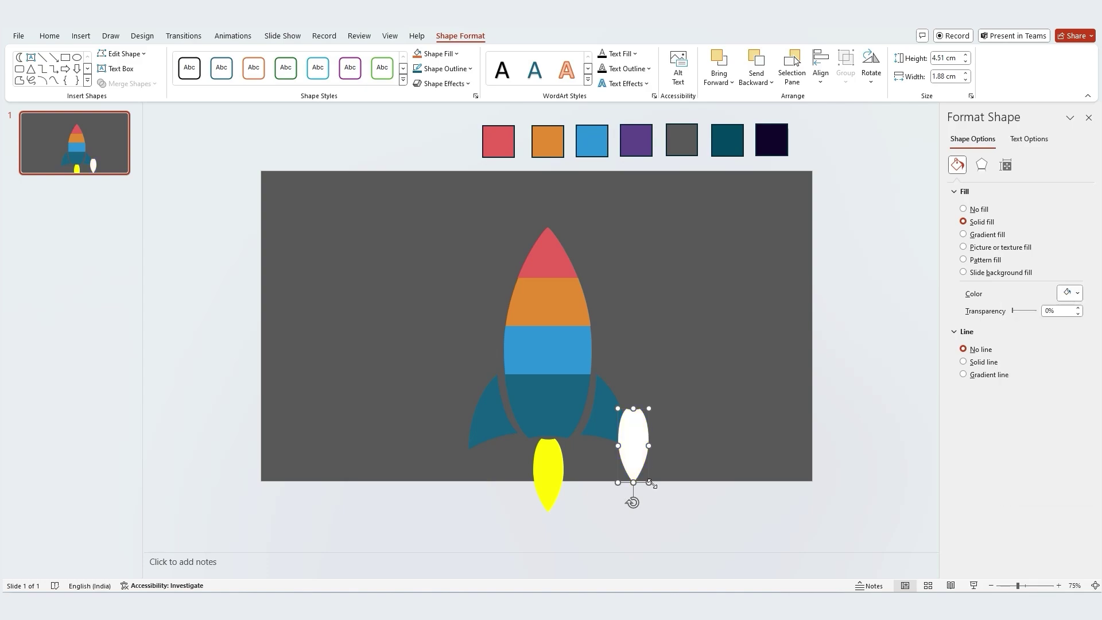
Fit a smaller white flame inside the yellow one and add tilted yellow side flames about 1.81 cm high and 0.45 cm wide
drag(649, 483, 608, 456)
click(556, 495)
drag(598, 452, 517, 488)
click(566, 460)
click(563, 460)
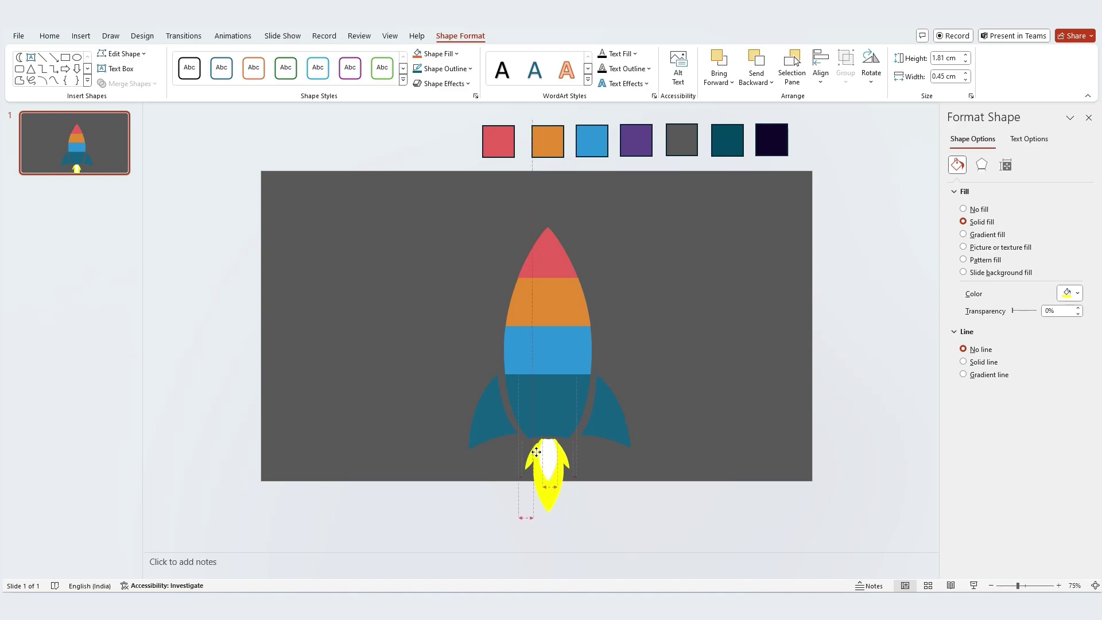
Place the small left side flame against the main flame and send it to the back
click(524, 516)
click(535, 451)
right_click(535, 452)
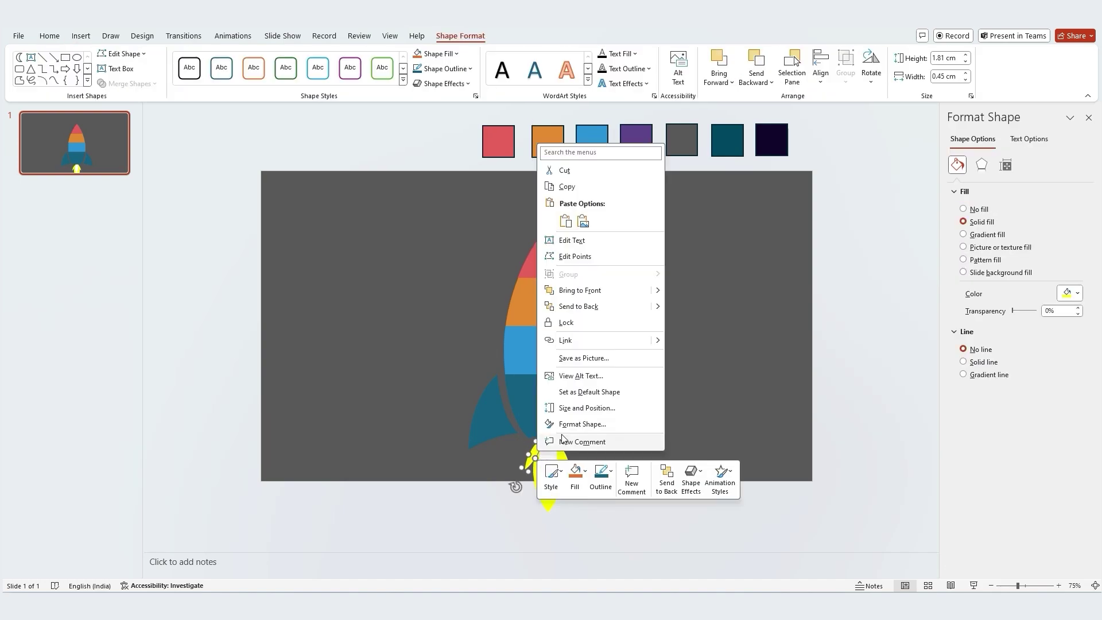
click(598, 308)
click(598, 307)
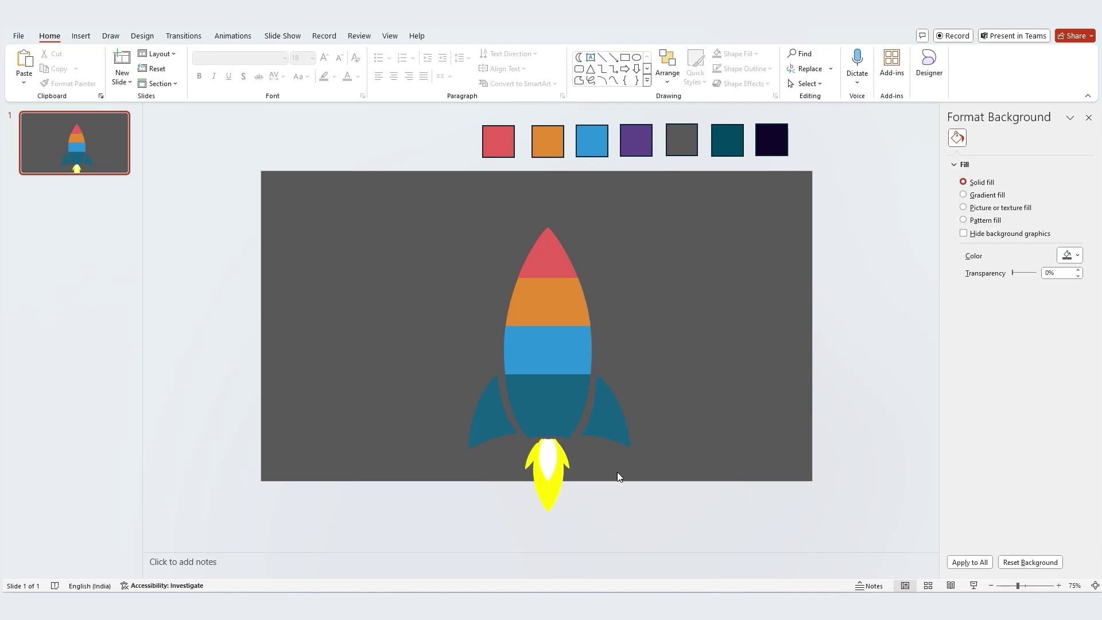
Select the whole rocket with its flame and move it up so it fits entirely on the slide
drag(359, 215, 712, 582)
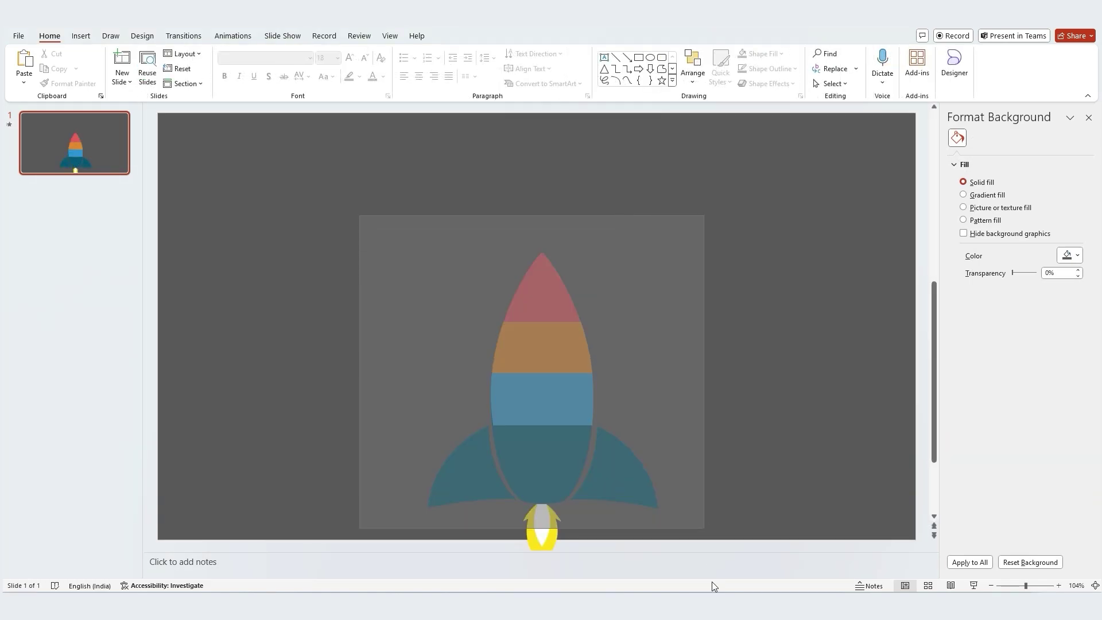
key(ctrl+a)
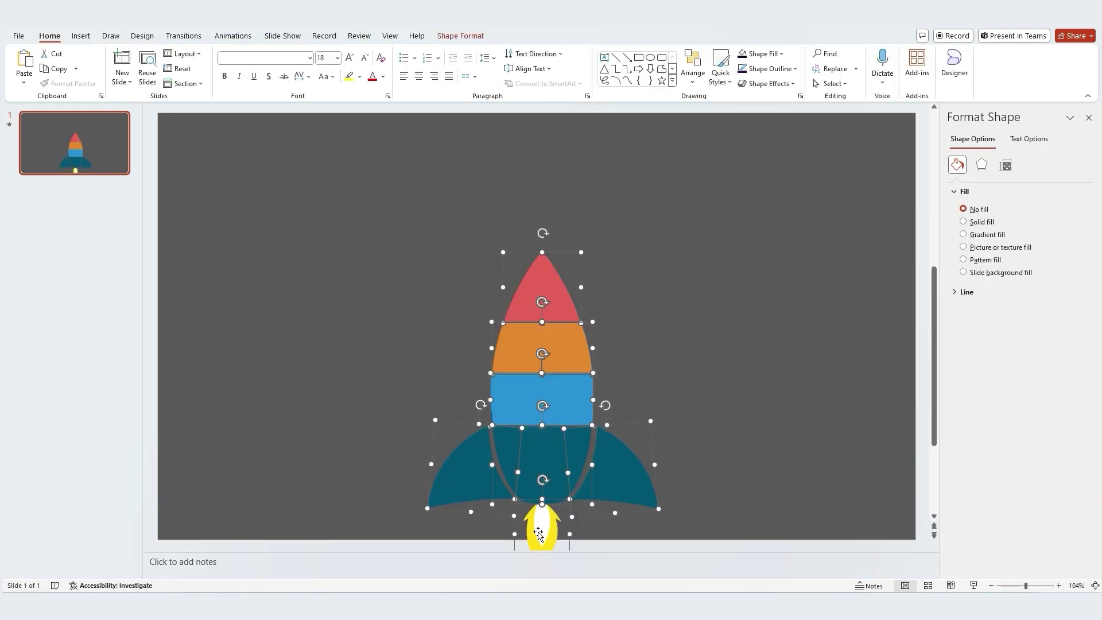
drag(539, 519, 538, 459)
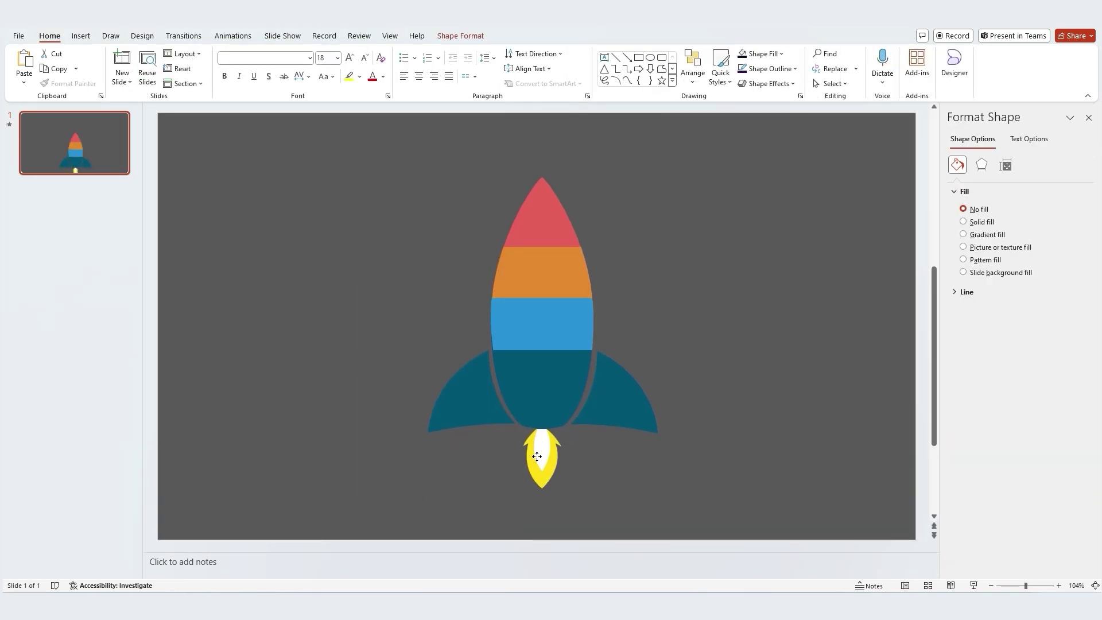
click(583, 478)
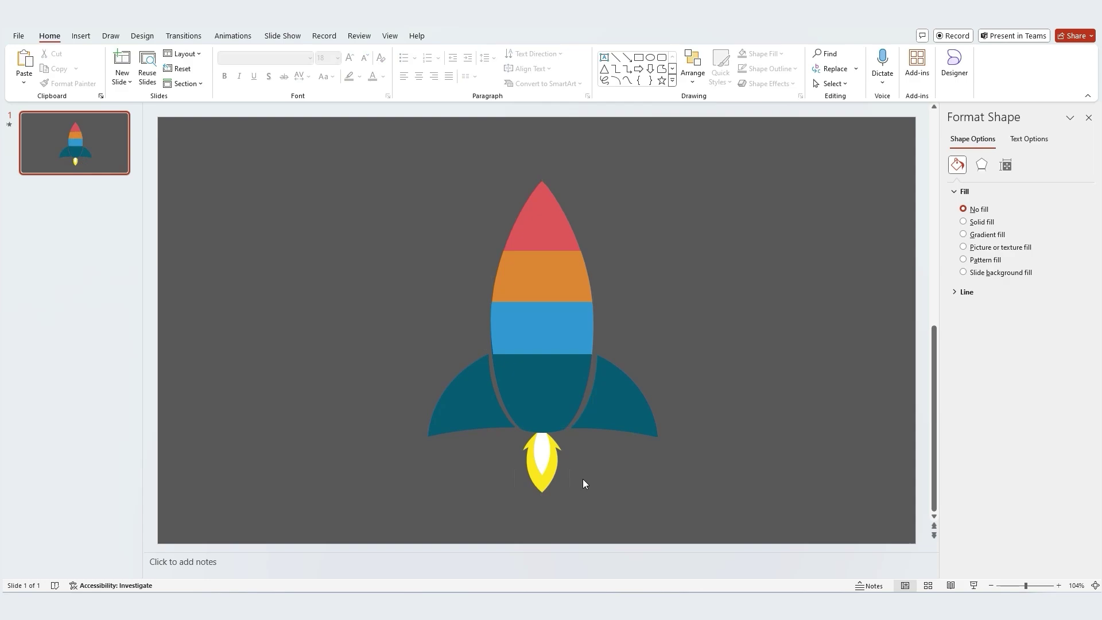
Give the flame group a perspective shadow cast below it and set the shadow colour to white
click(541, 484)
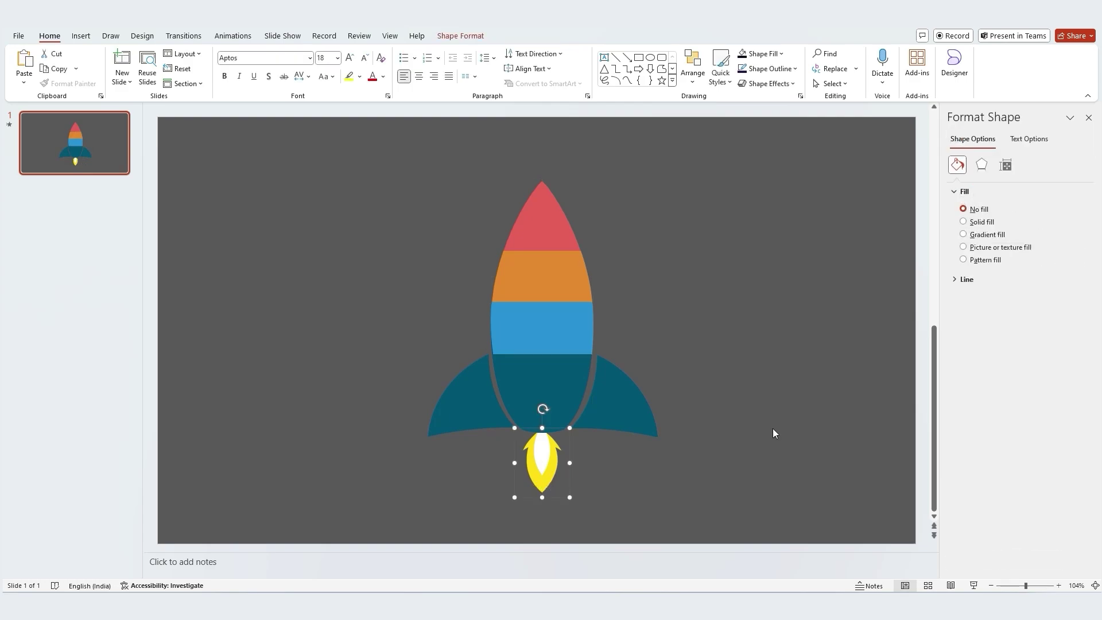
click(982, 165)
click(1080, 209)
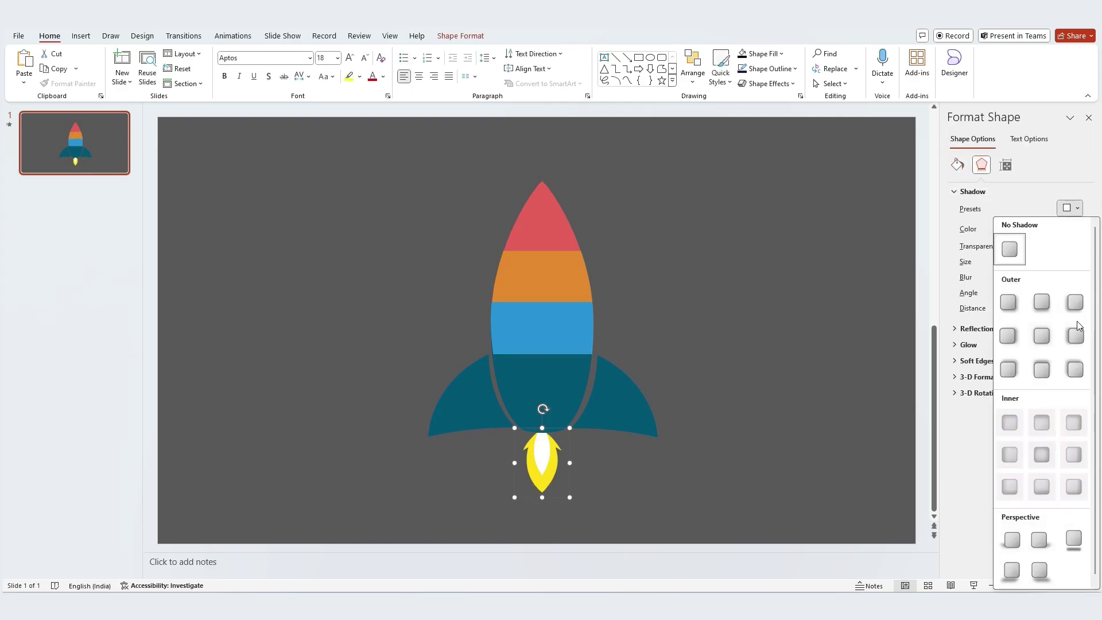
click(1073, 539)
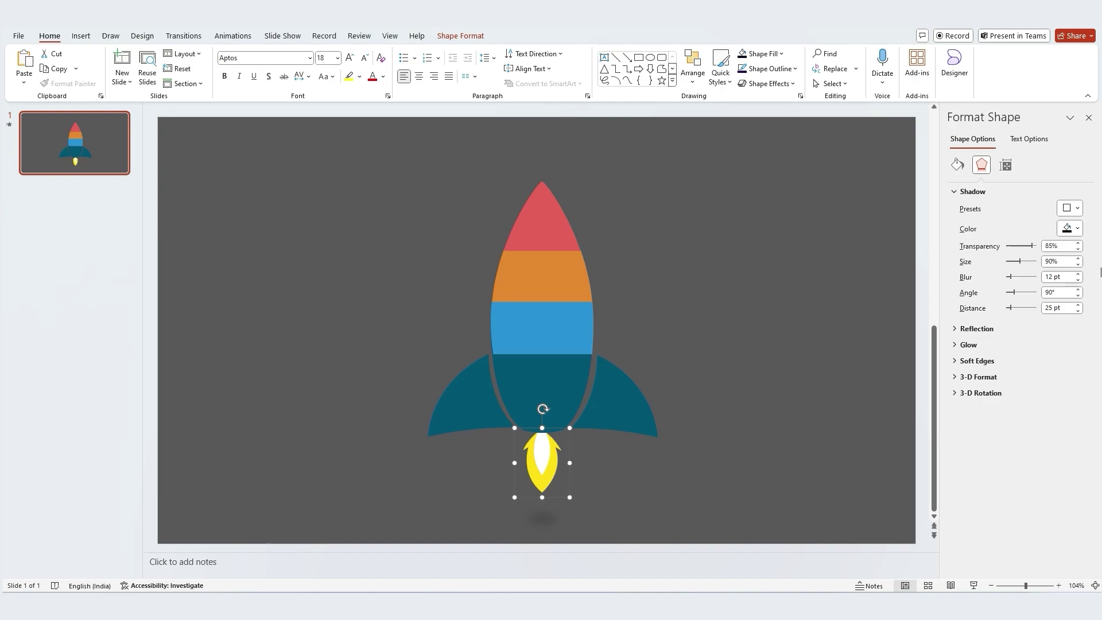
click(1070, 228)
click(1008, 284)
click(811, 345)
Fill both side fins with a light turquoise colour
click(482, 405)
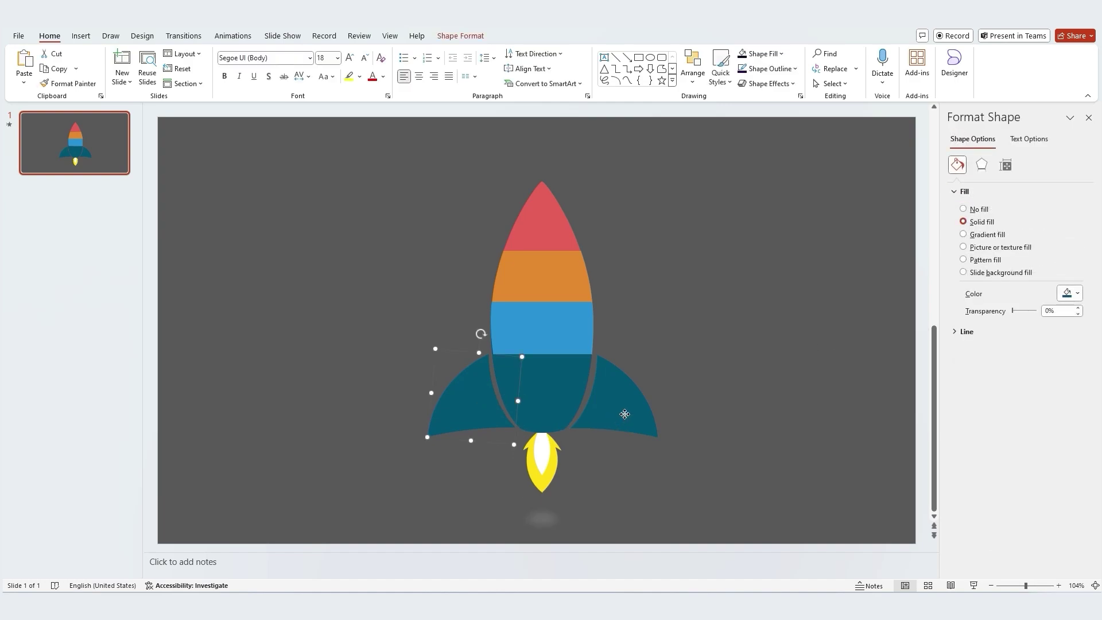
shift+click(623, 416)
click(1071, 298)
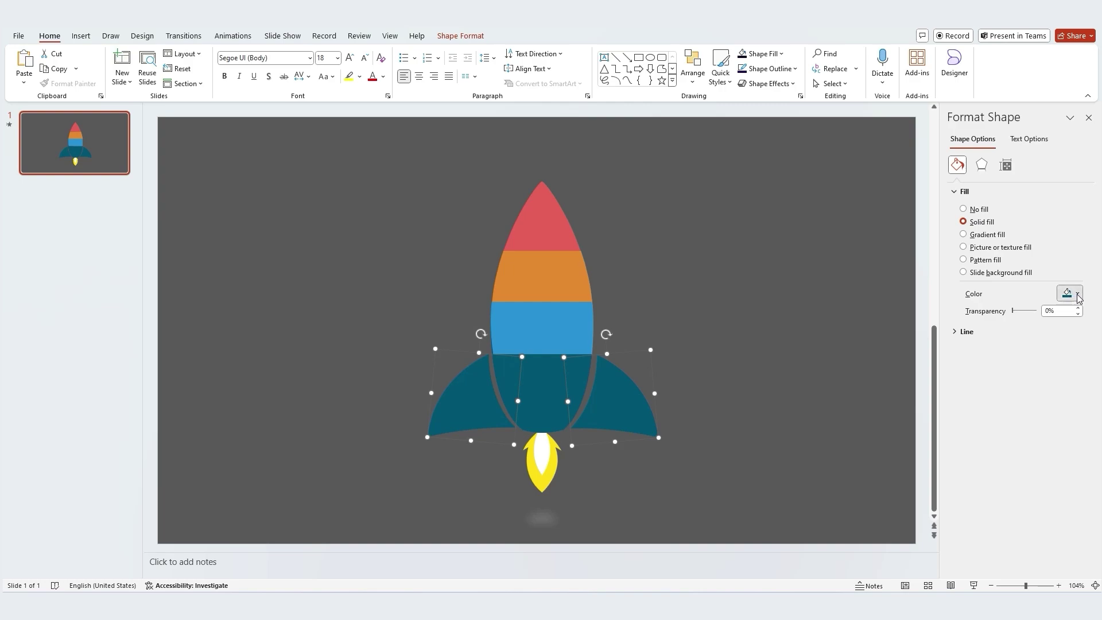
click(1016, 461)
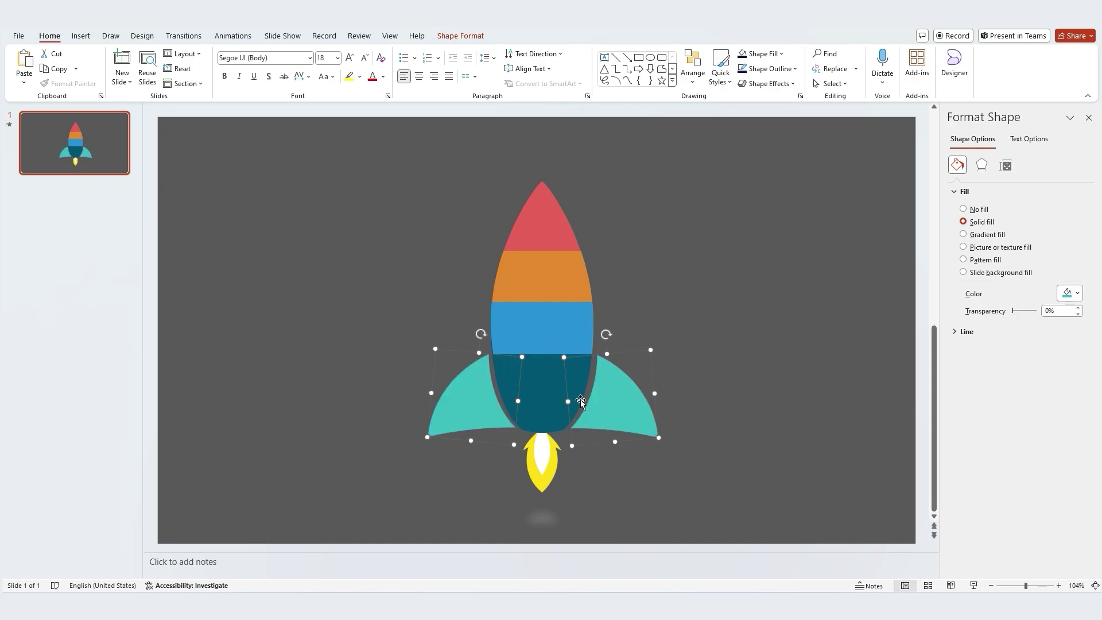
Fill the rocket body's lowest section with the purple sampled from the swatch above the slide using the Eyedropper
click(551, 394)
scroll(989, 307, down, 1)
click(1075, 299)
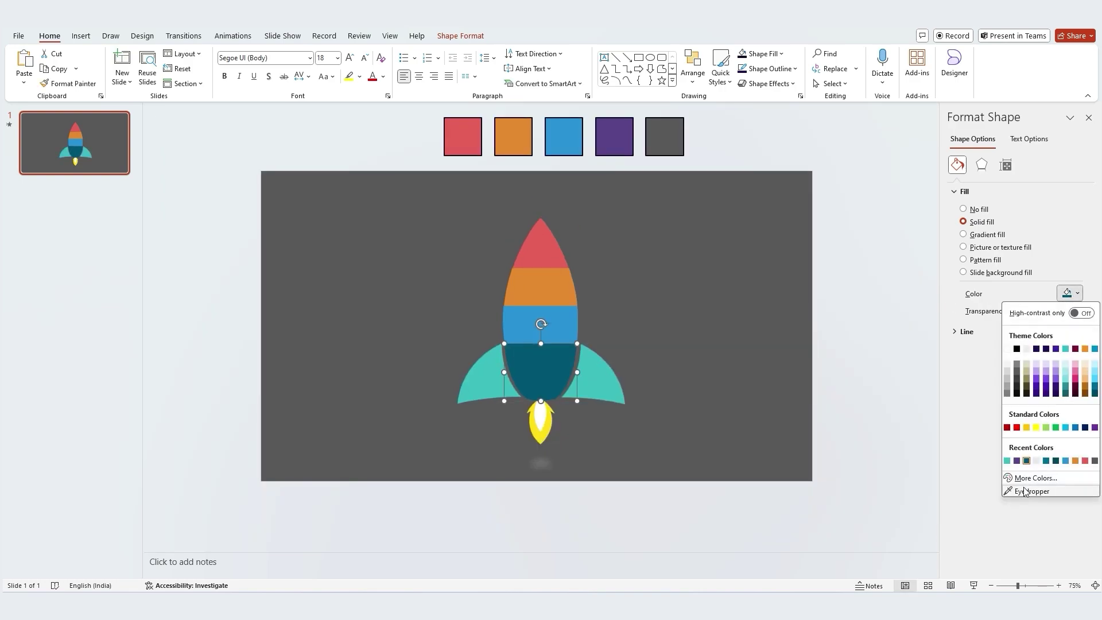
click(1024, 491)
click(628, 134)
click(753, 151)
scroll(633, 236, up, 3)
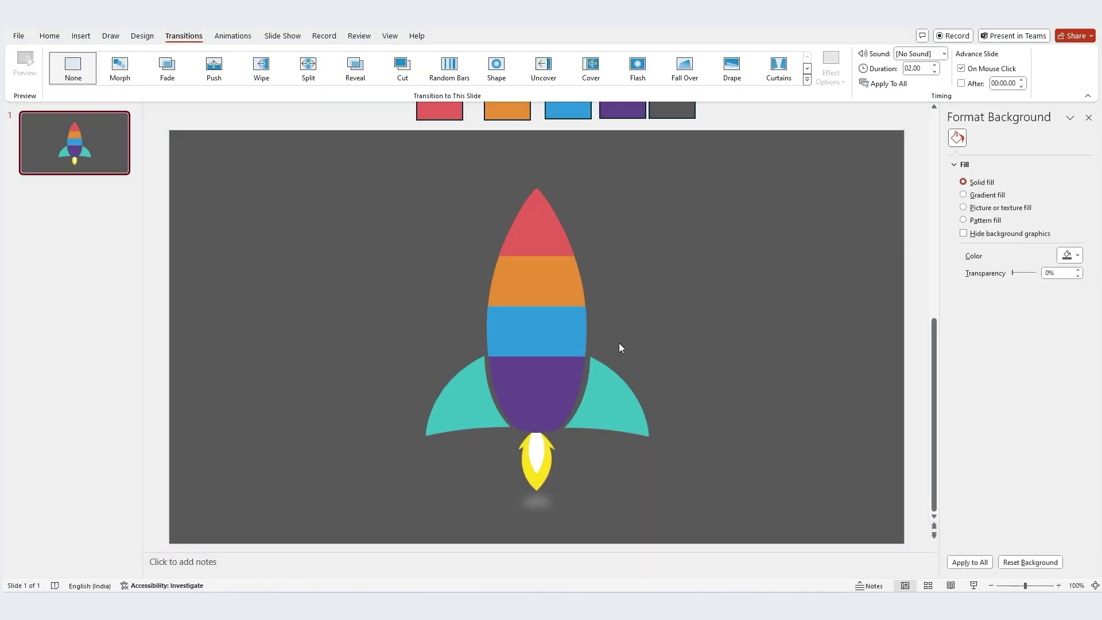
Duplicate the rocket slide and, on the new slide, place a copy of the orange body section beside the rocket
click(67, 171)
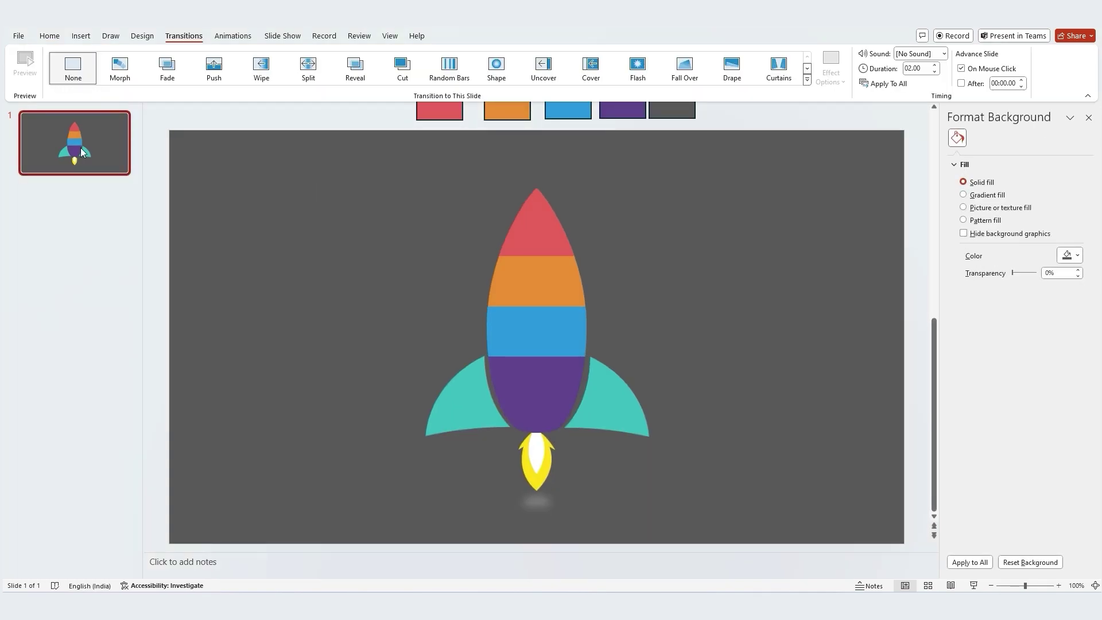
key(ctrl+d)
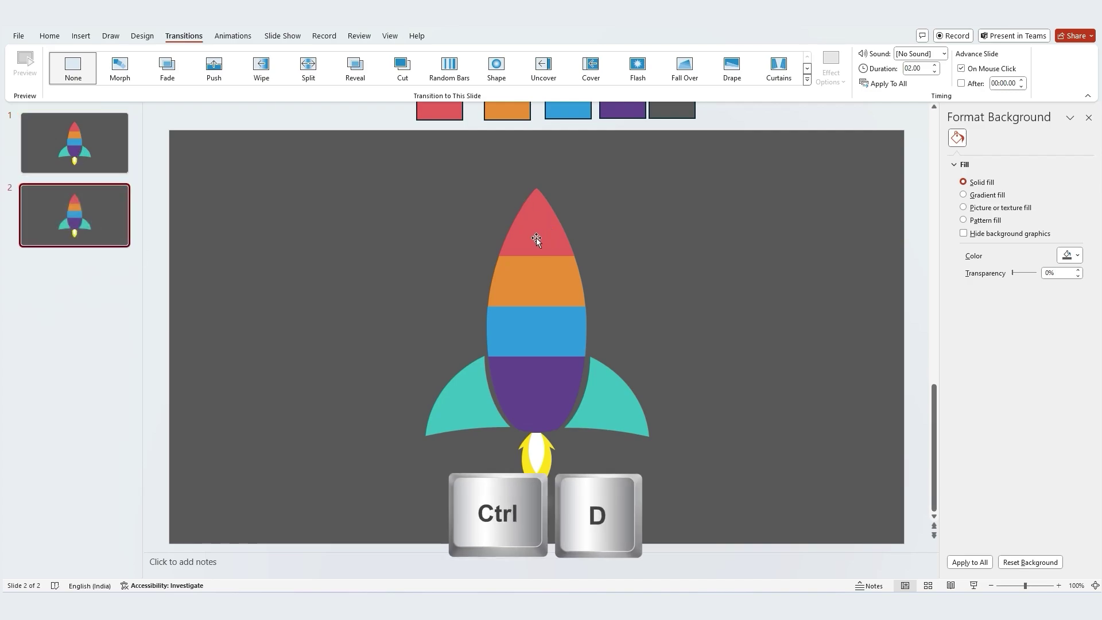
click(536, 237)
click(546, 283)
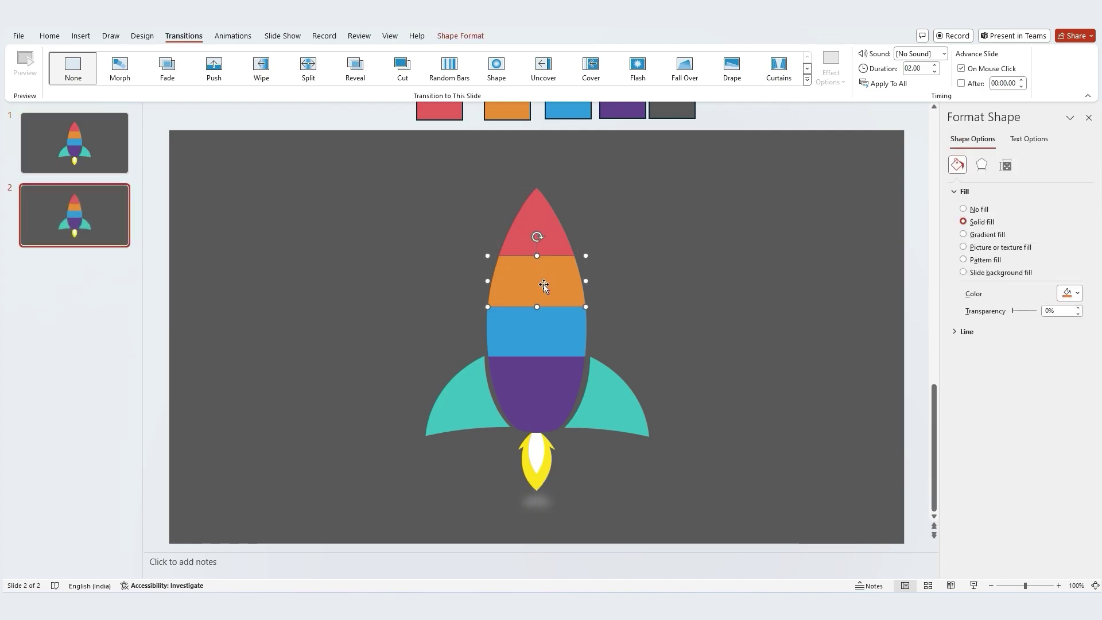
drag(544, 285, 641, 282)
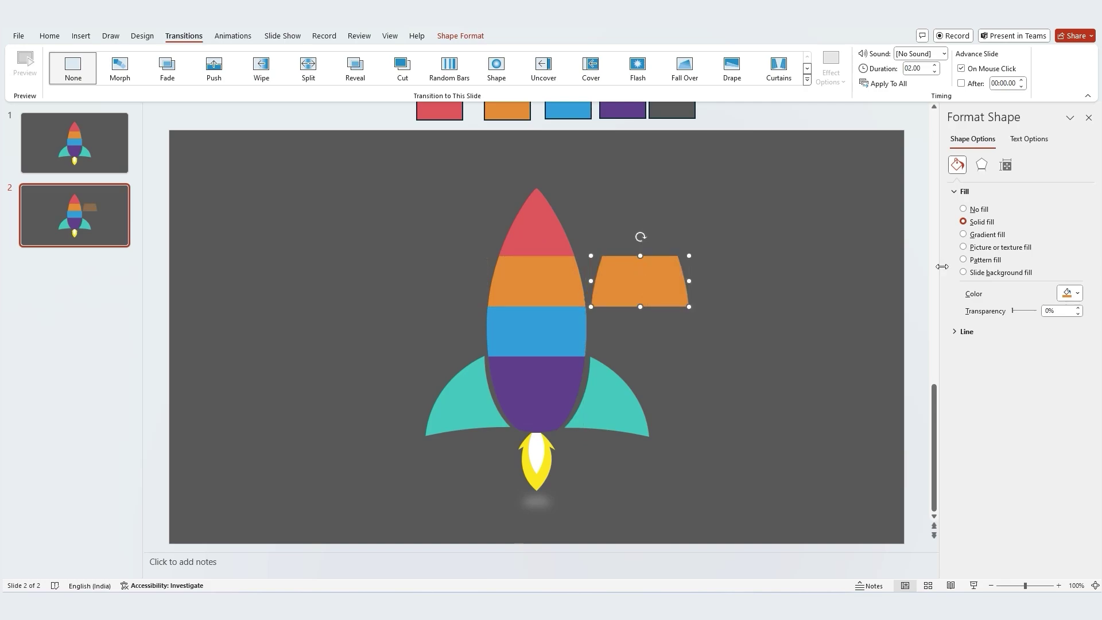
Apply a linear gradient fill to the orange section's copy, with the transparent stop at 52% and a 70° angle
click(987, 235)
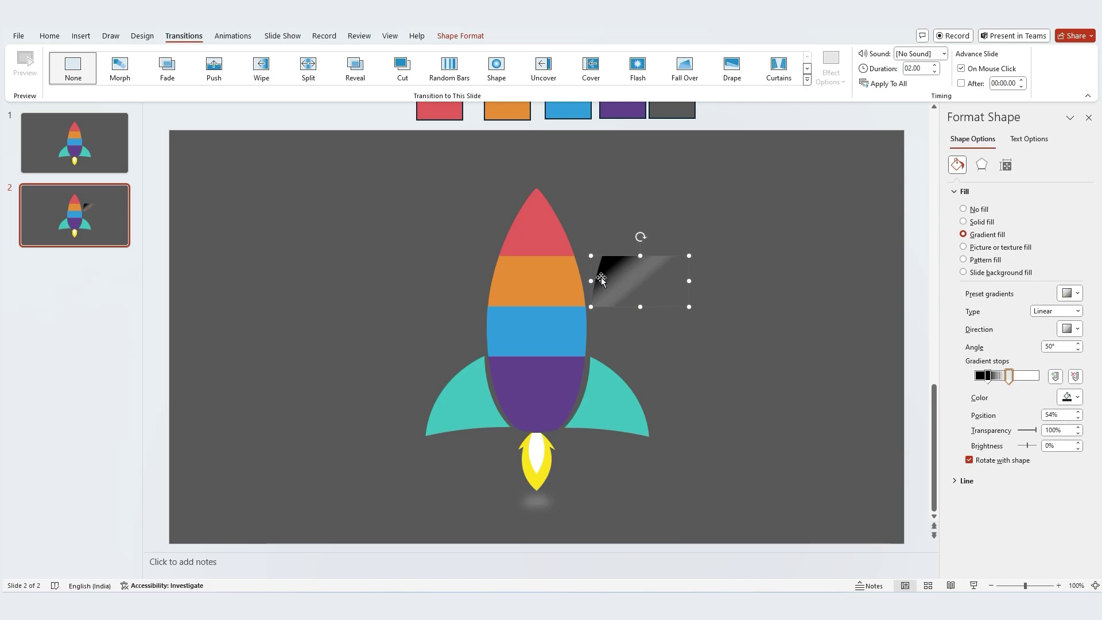
drag(1010, 377, 1008, 376)
click(1080, 346)
click(1079, 346)
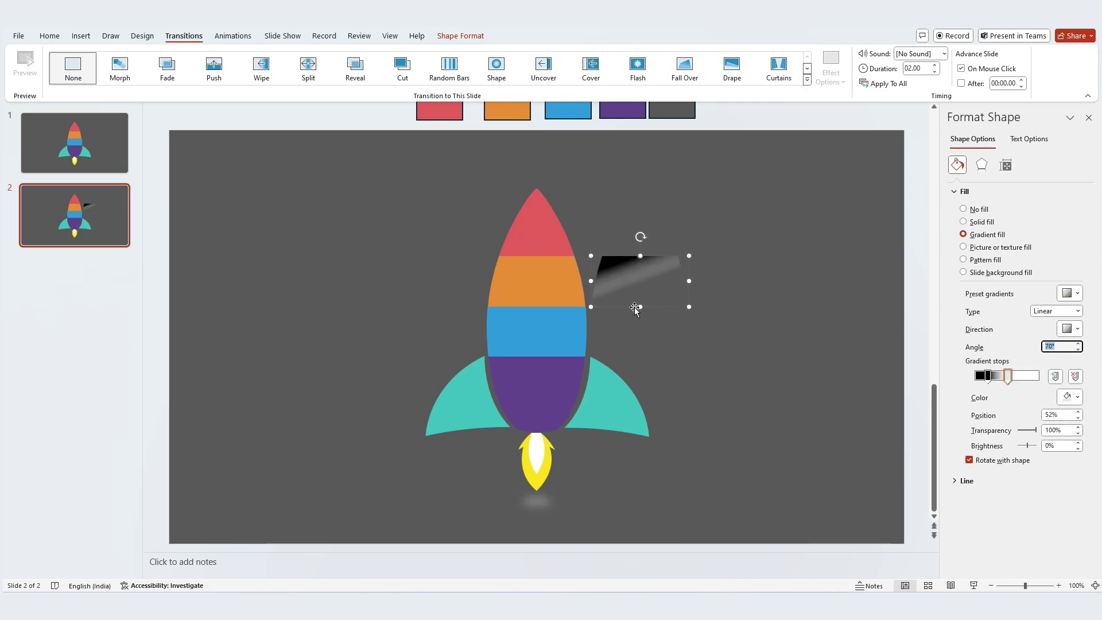
Set the black gradient stop at 20% to 45% transparency and change the gradient direction to a 45° diagonal from the upper-left corner
click(987, 377)
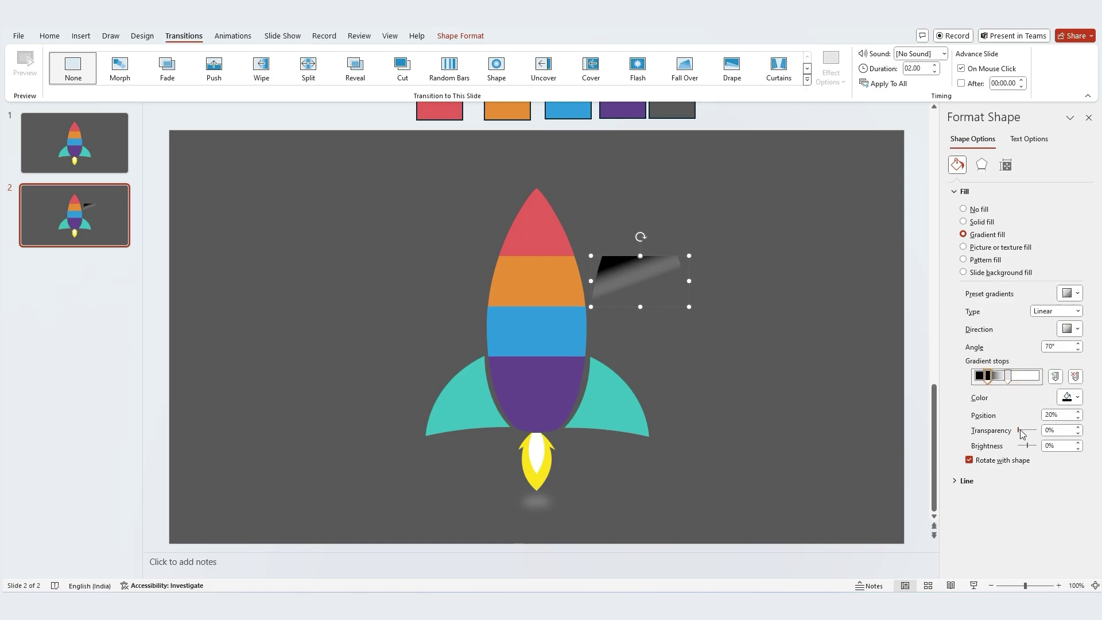
drag(1021, 431, 1028, 435)
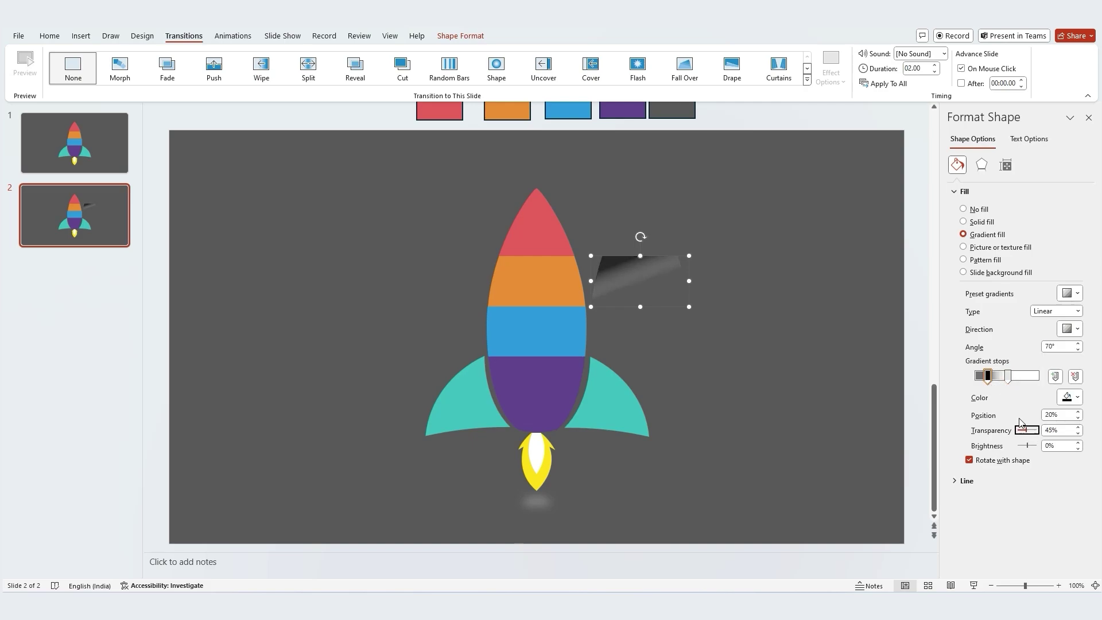
click(1068, 329)
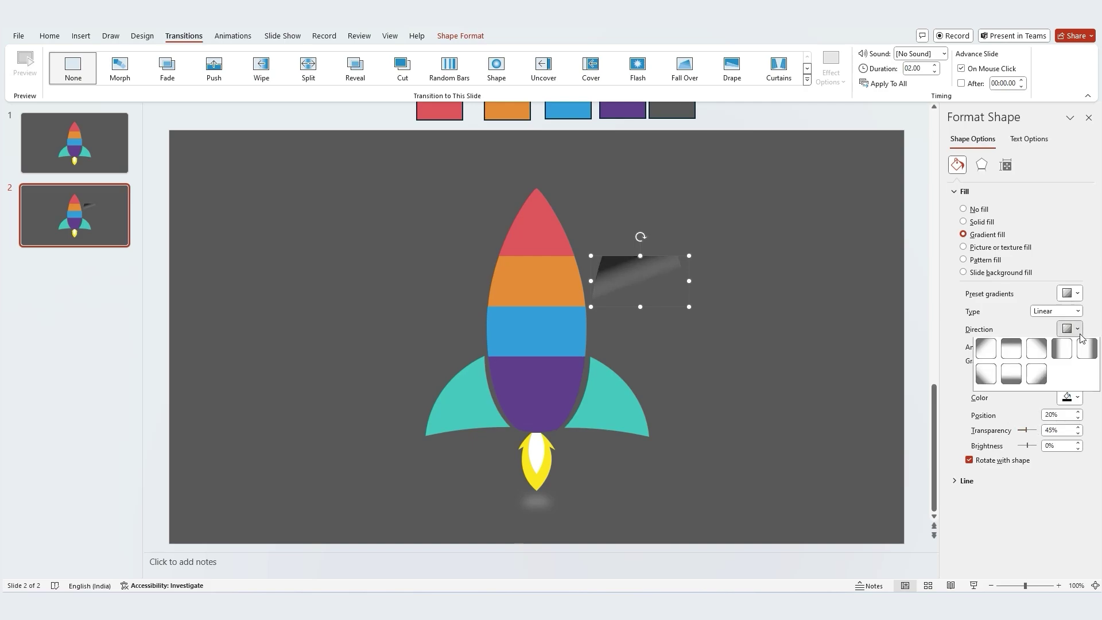
click(992, 353)
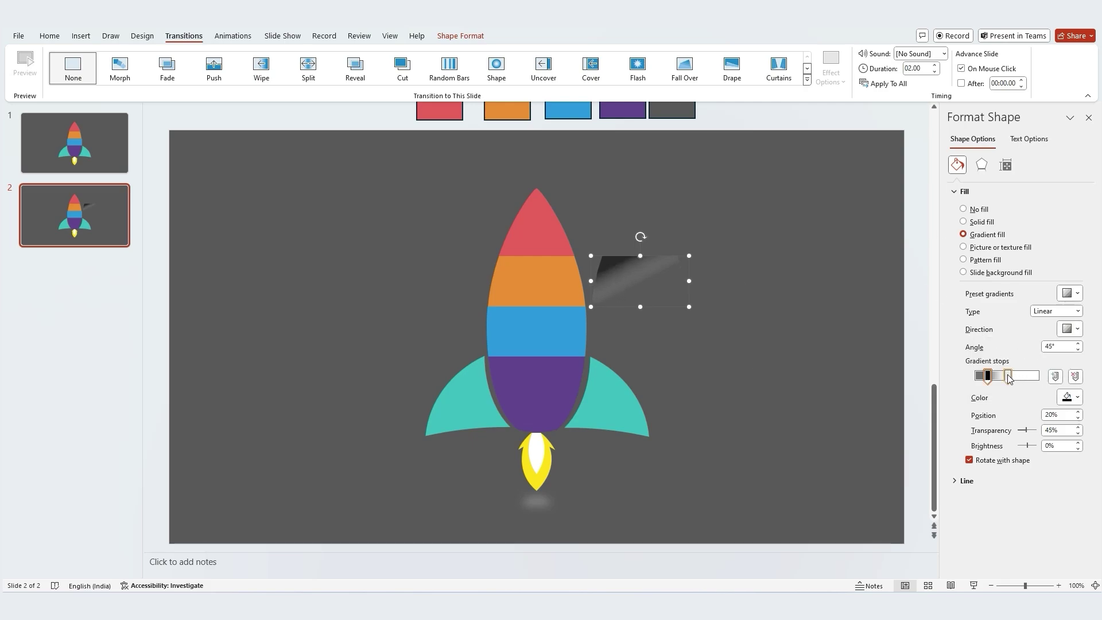
Remove the transparent middle gradient stop and colour the end stop at 100% black
drag(1009, 379, 1059, 379)
click(1069, 396)
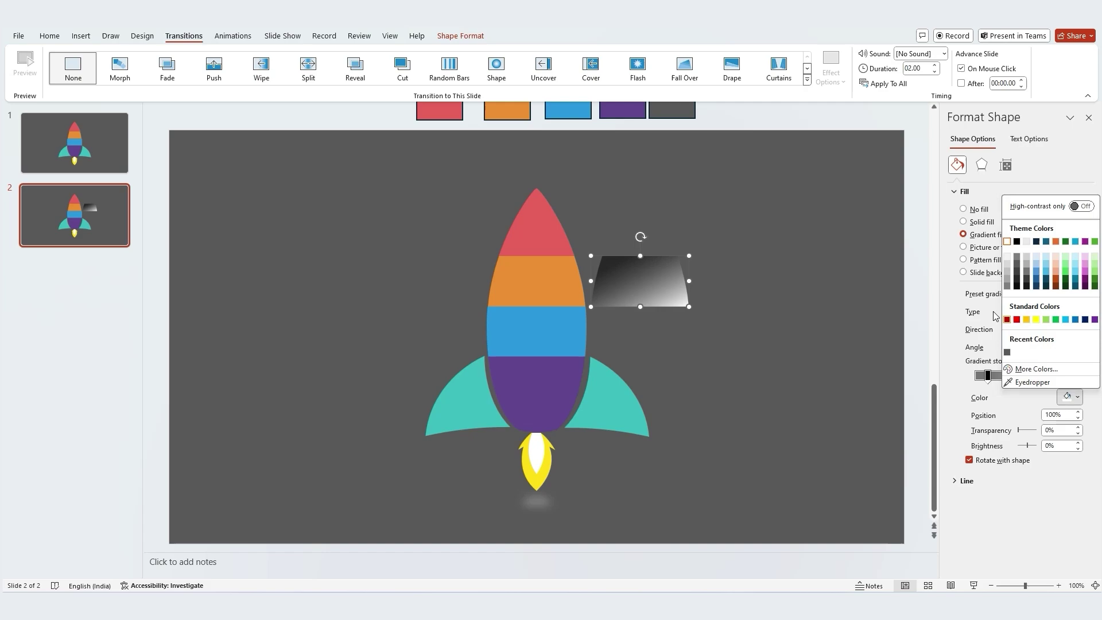
click(1017, 242)
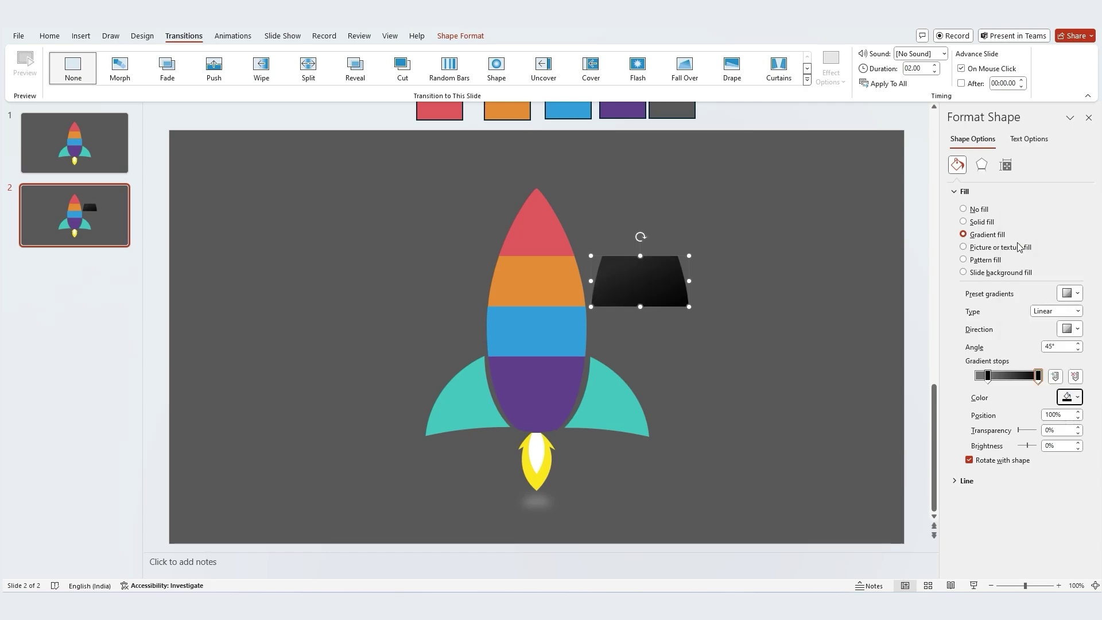
Move the first black stop to the gradient's start and set the other stop to 100% transparency at position 43%
drag(988, 376, 974, 376)
click(1038, 376)
drag(1019, 430, 1065, 430)
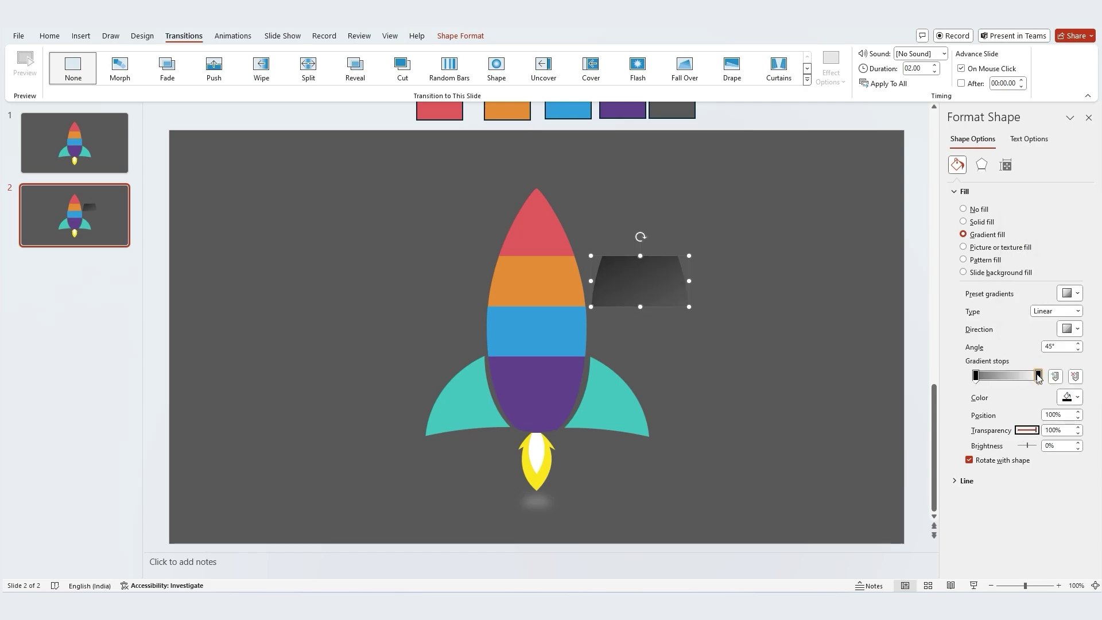
drag(1038, 376, 1006, 376)
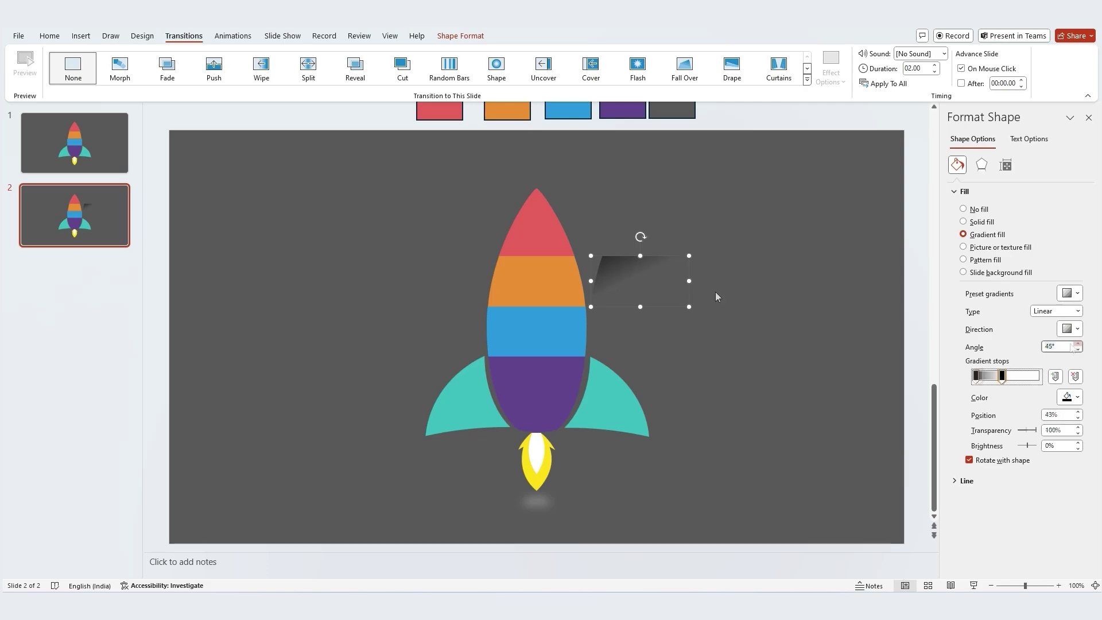
Place the gradient copy over the orange section and a matching gradient copy of the blue section over the blue one
drag(643, 275, 528, 278)
key(Escape)
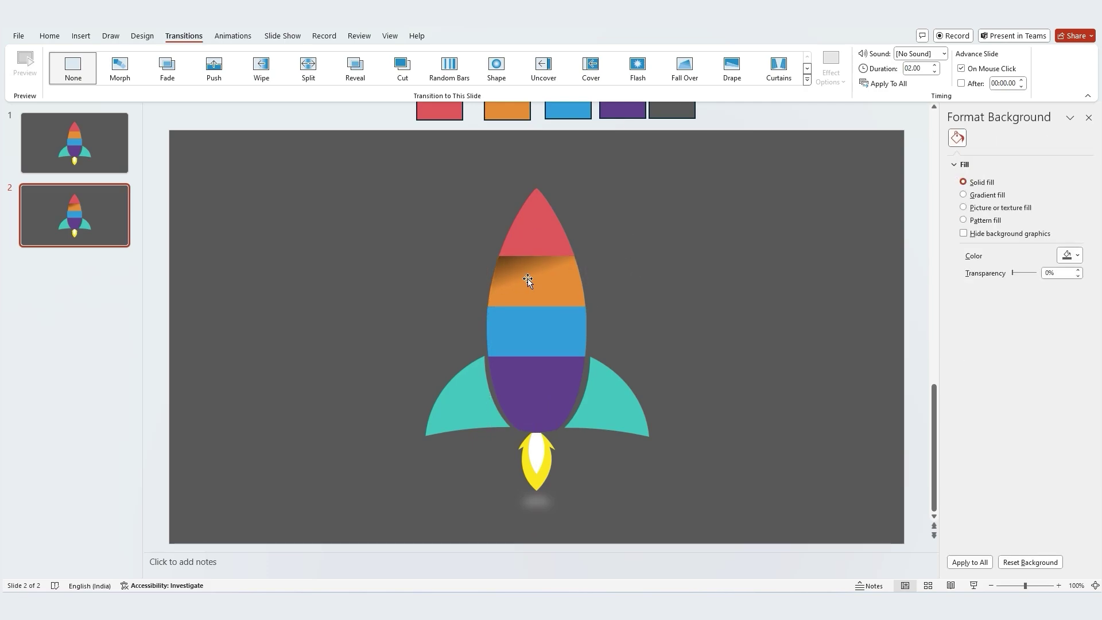
click(529, 335)
drag(529, 335, 641, 331)
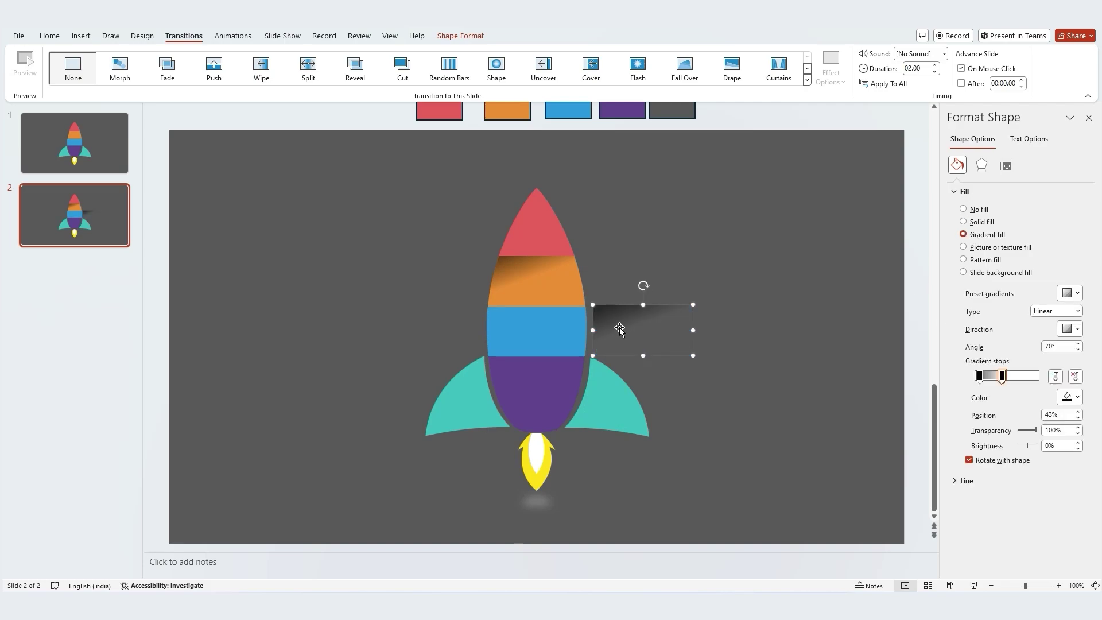
drag(620, 328, 513, 329)
key(Escape)
Shorten the orange overlay's gradient slightly and set the blue overlay's transparent stop to position 35%
click(511, 267)
drag(1002, 377, 999, 385)
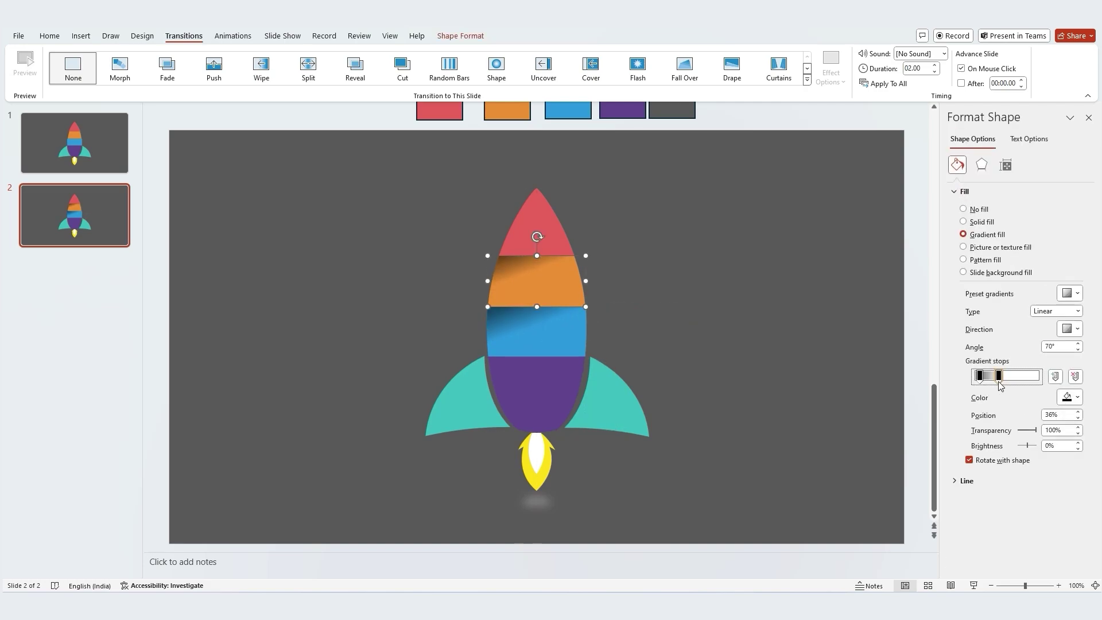
click(548, 340)
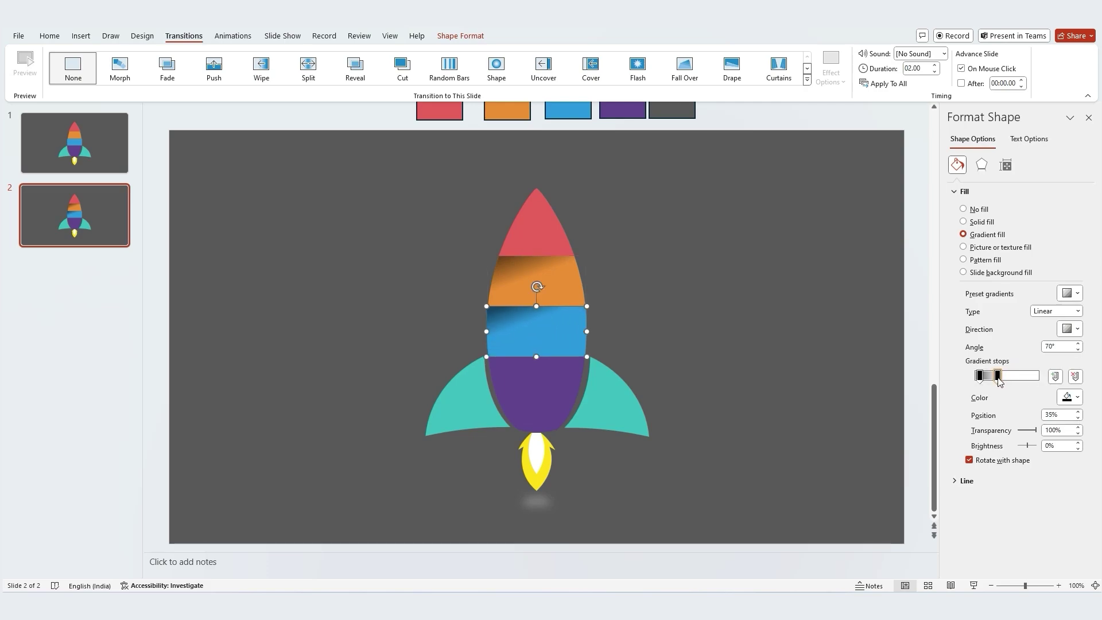
key(Escape)
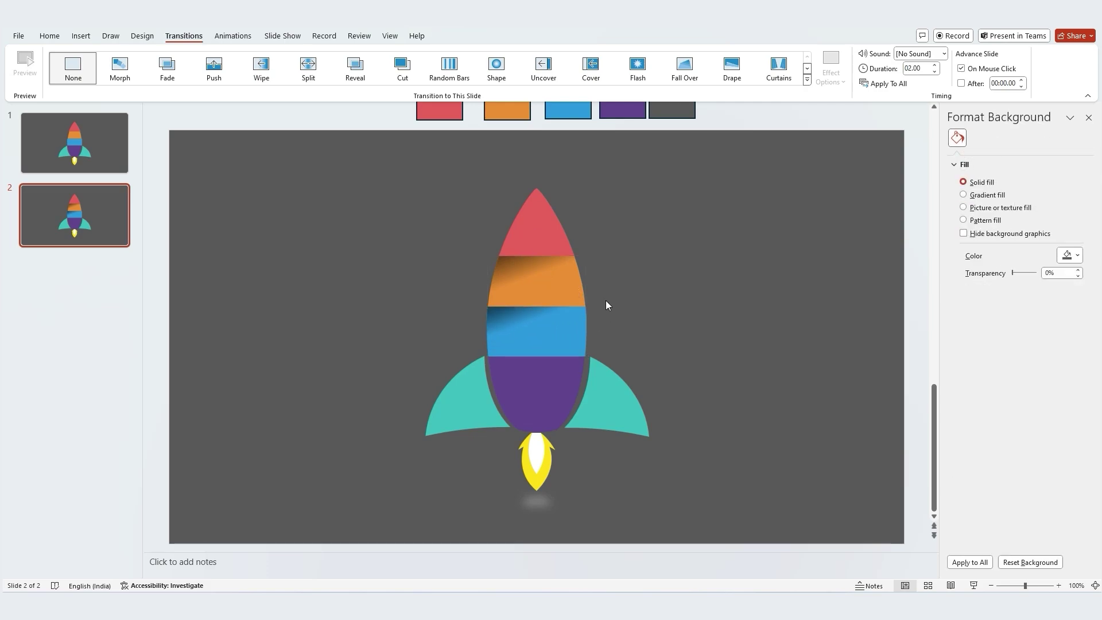
Change the blue overlay's gradient direction so its shading starts in the upper-right corner
click(579, 338)
click(1069, 329)
click(1046, 354)
click(798, 303)
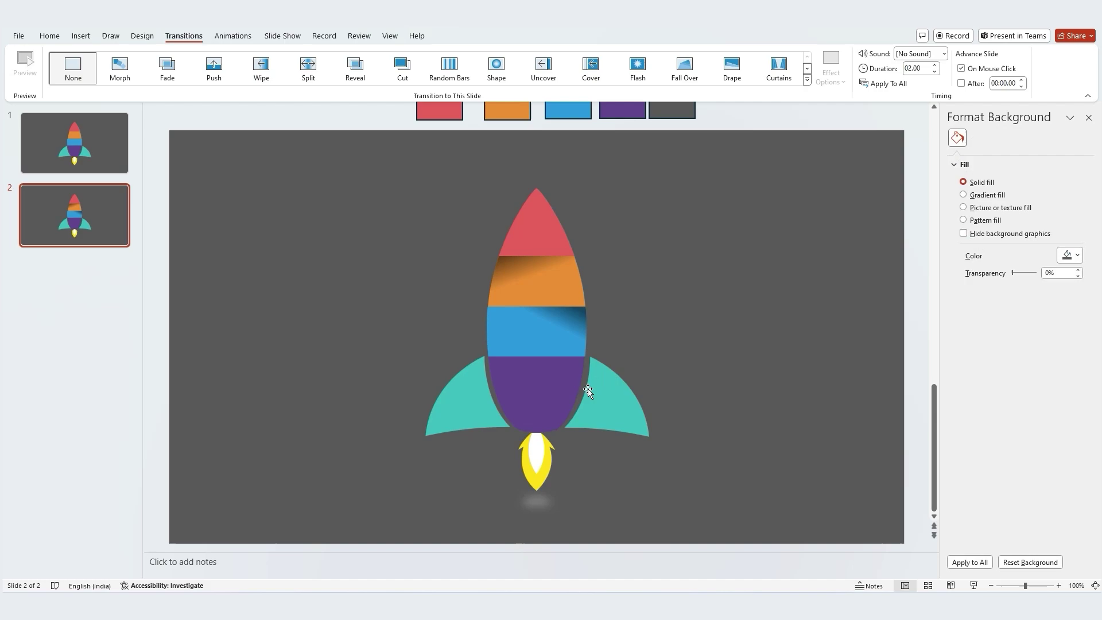
Place a copy of the purple section over the original and give it the blue overlay's gradient formatting
click(588, 389)
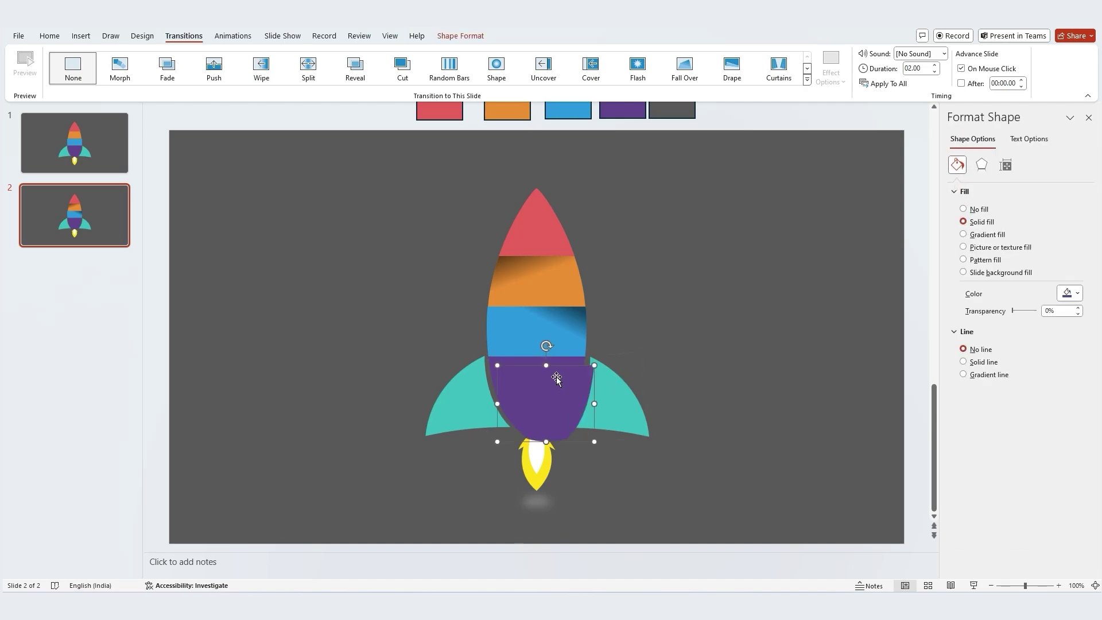
mouse_move(556, 377)
mouse_down()
mouse_move(541, 376)
mouse_move(636, 353)
mouse_move(557, 383)
mouse_up()
key(ctrl+shift+v)
key(Escape)
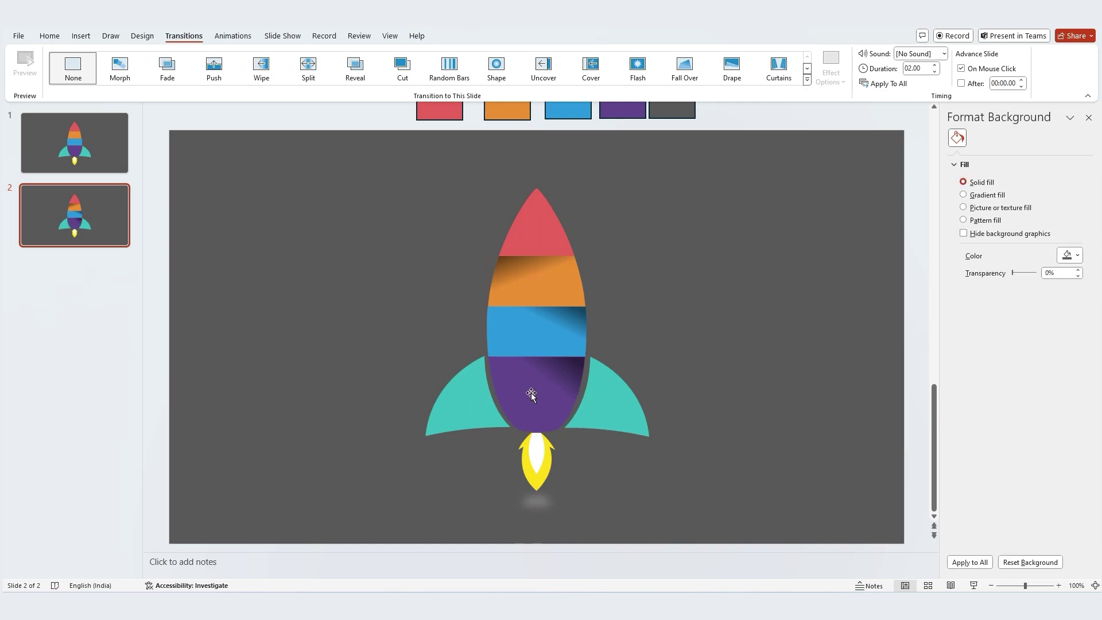
Set the purple overlay's gradient direction to a 135° diagonal starting in the upper-right corner
click(557, 382)
click(1071, 329)
click(988, 354)
click(1071, 329)
click(1041, 353)
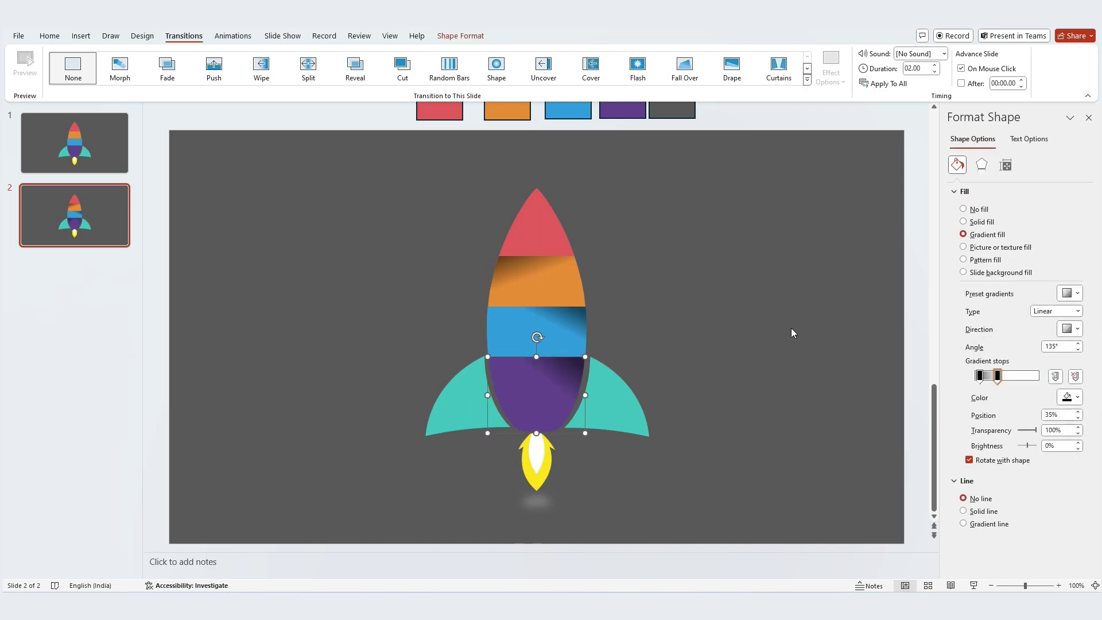
click(793, 332)
Duplicate both turquoise fins, give the copies the black-to-transparent gradient fill and place them over the original fins
click(468, 405)
shift+click(595, 412)
key(ctrl+d)
click(988, 235)
mouse_move(480, 400)
mouse_down()
mouse_move(492, 399)
mouse_move(480, 400)
mouse_up()
drag(612, 410, 603, 400)
click(721, 343)
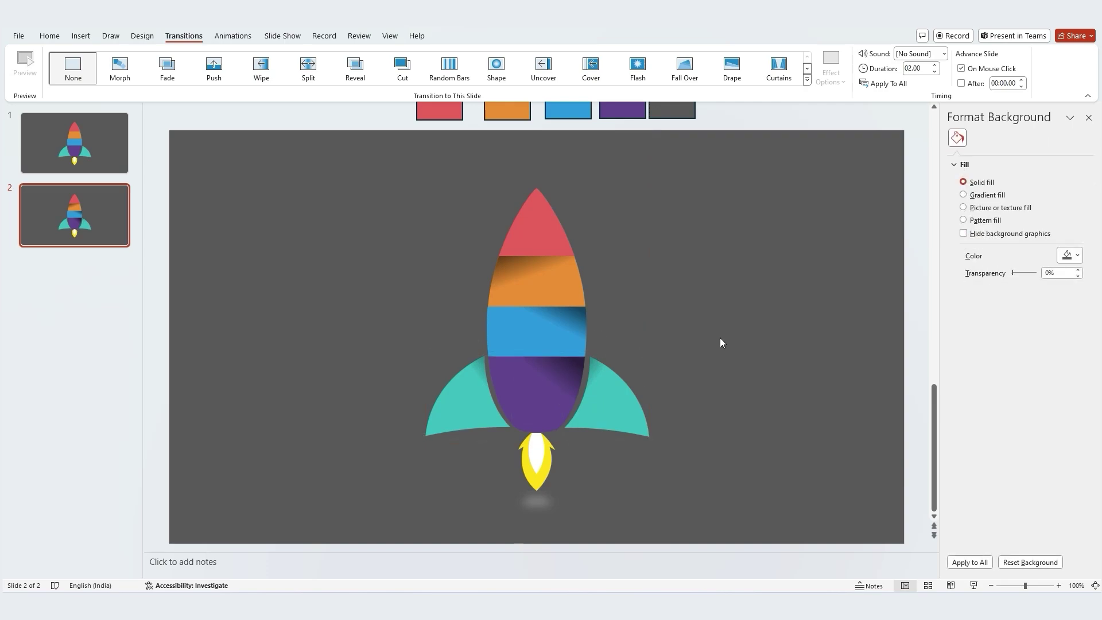
Shift the orange section and its gradient overlay to the right, half outside the rocket body
click(538, 281)
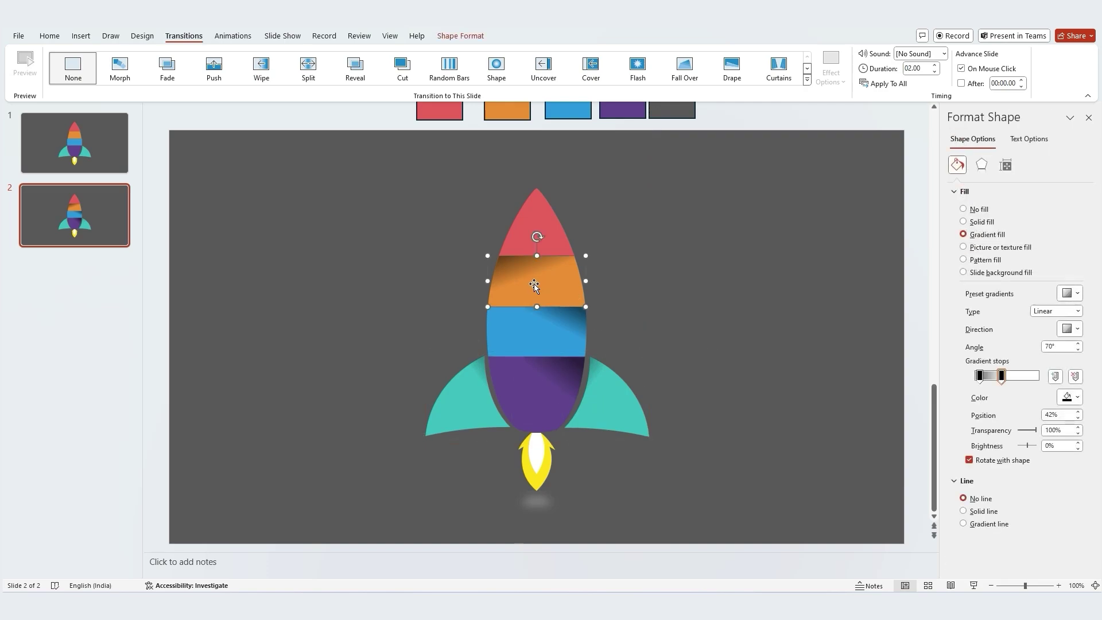
drag(543, 285, 591, 284)
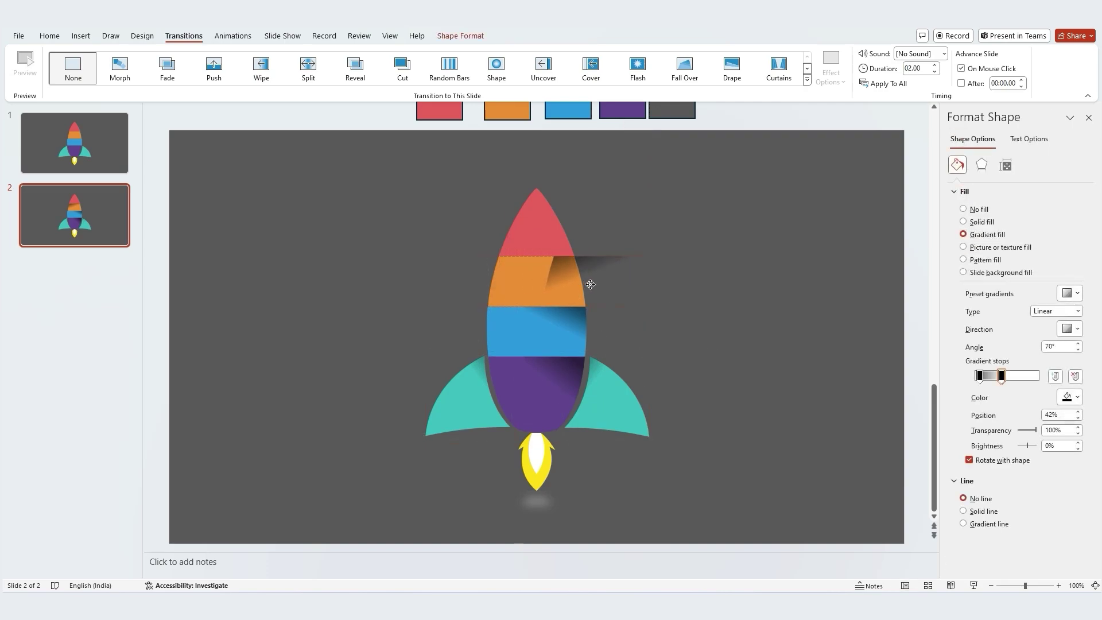
click(507, 273)
drag(520, 278, 574, 278)
Shift the blue section and its gradient overlay to the left, so its right edge meets the orange section's left edge
click(546, 327)
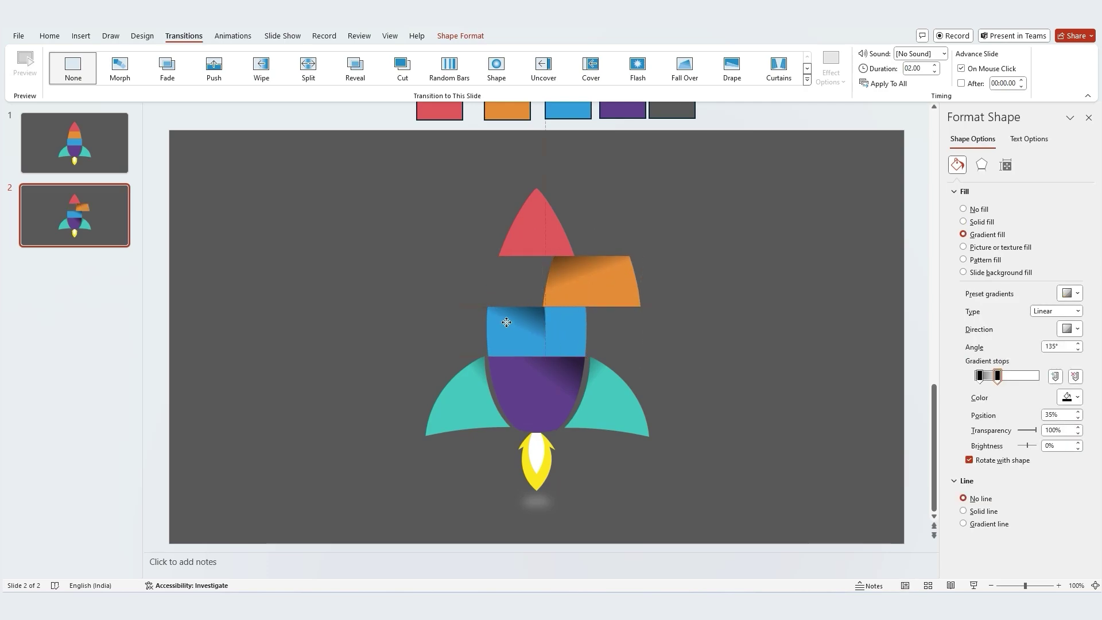
click(525, 325)
key(Left)
key(Left)
key(Left)
key(Left)
key(Left)
key(Left)
key(Left)
key(Left)
key(Left)
Move both fins with their gradient overlays slightly outward and down, away from the purple section
drag(467, 402, 450, 412)
click(482, 377)
drag(482, 377, 465, 386)
click(601, 396)
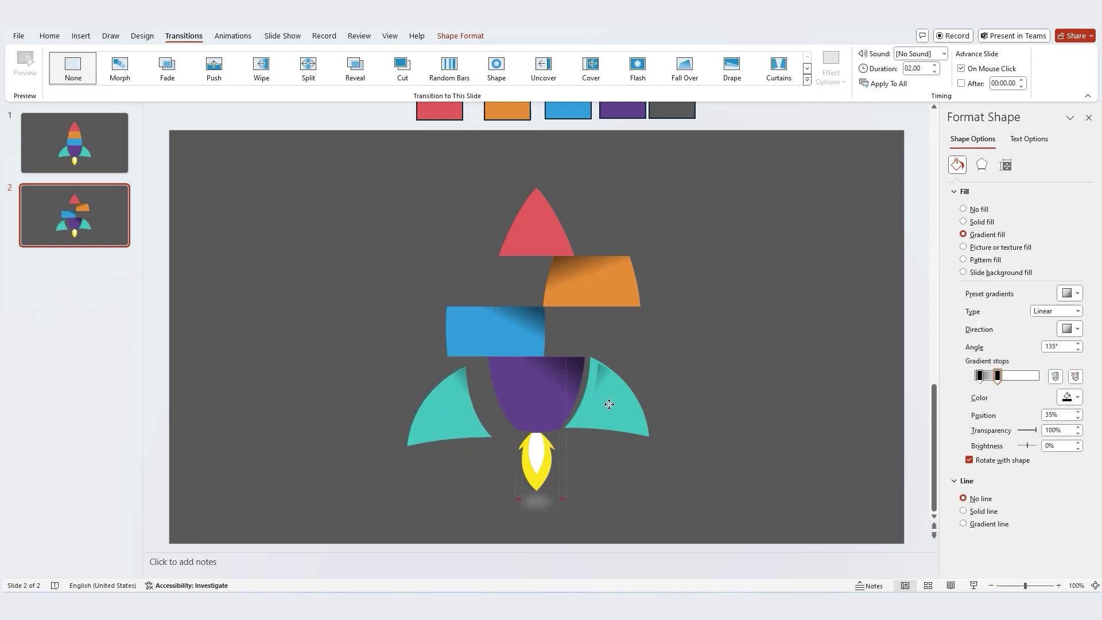
click(594, 366)
drag(595, 366, 608, 375)
click(682, 392)
Examine up close how the gradient overlays align with the blue section, purple section and fins
ctrl+scroll(681, 393, up, 10)
scroll(760, 449, down, 3)
click(672, 330)
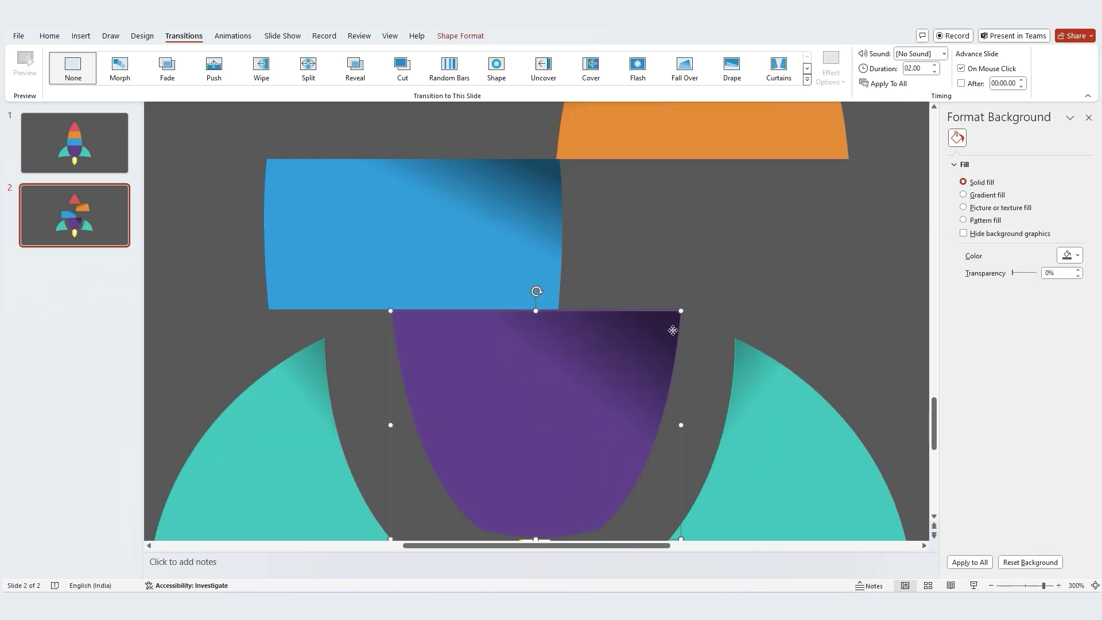
key(Escape)
scroll(529, 309, up, 3)
scroll(529, 309, down, 5)
scroll(633, 362, up, 4)
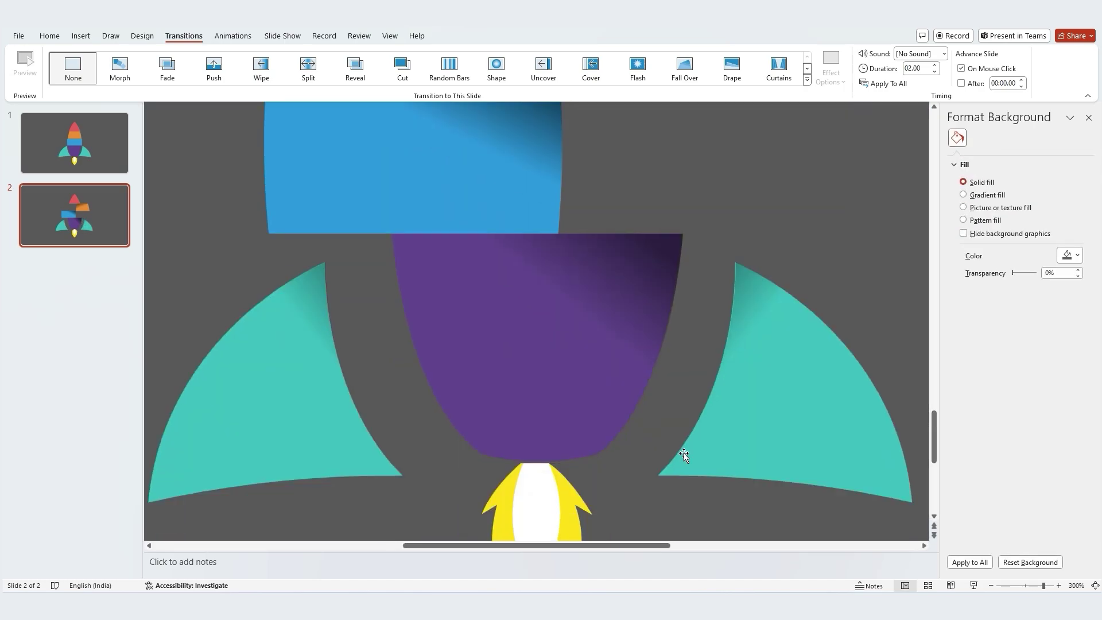
scroll(683, 453, down, 4)
Enlarge the flame group and centre it below the purple section
click(537, 462)
drag(563, 496, 587, 526)
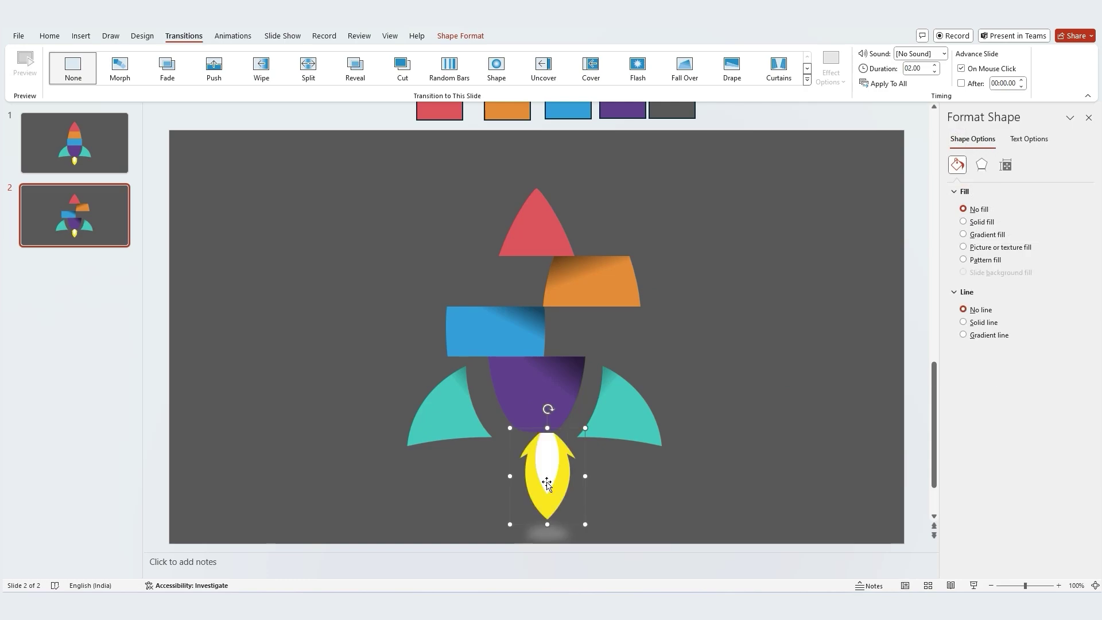
drag(544, 473, 535, 474)
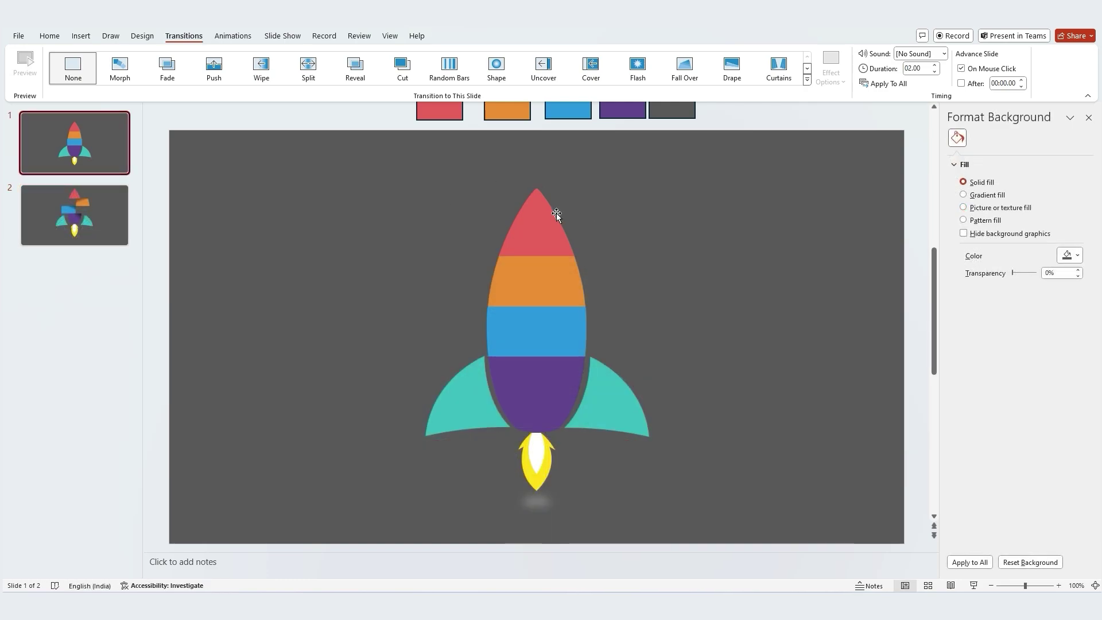
Give the red nose section on slide 1 a linear gradient fill at 0°, with its first stop coloured like the red swatch
click(553, 233)
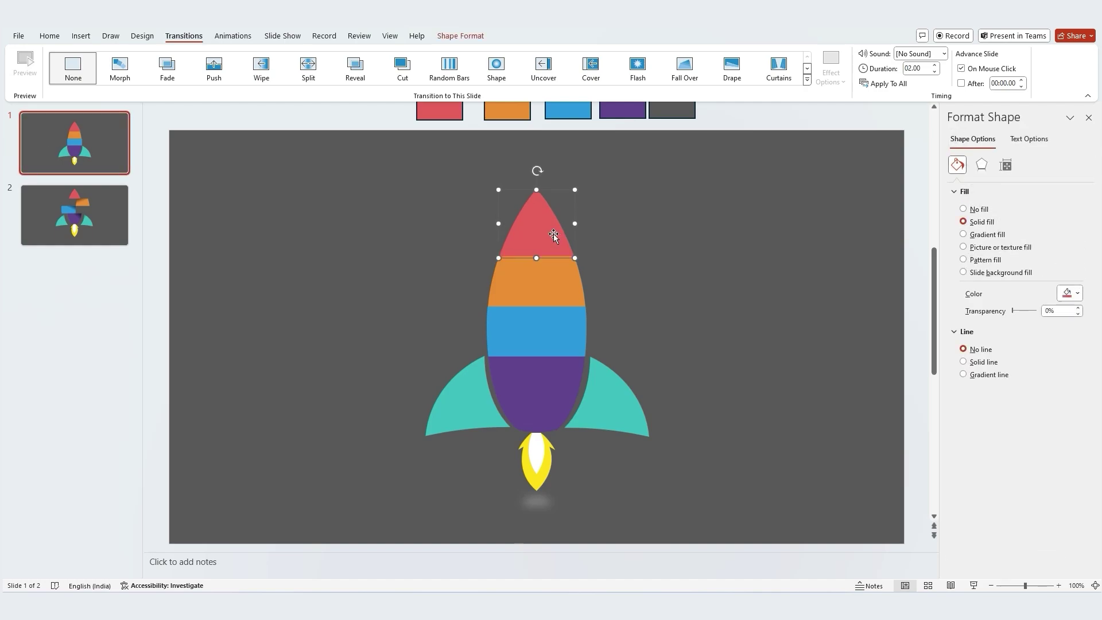
click(987, 235)
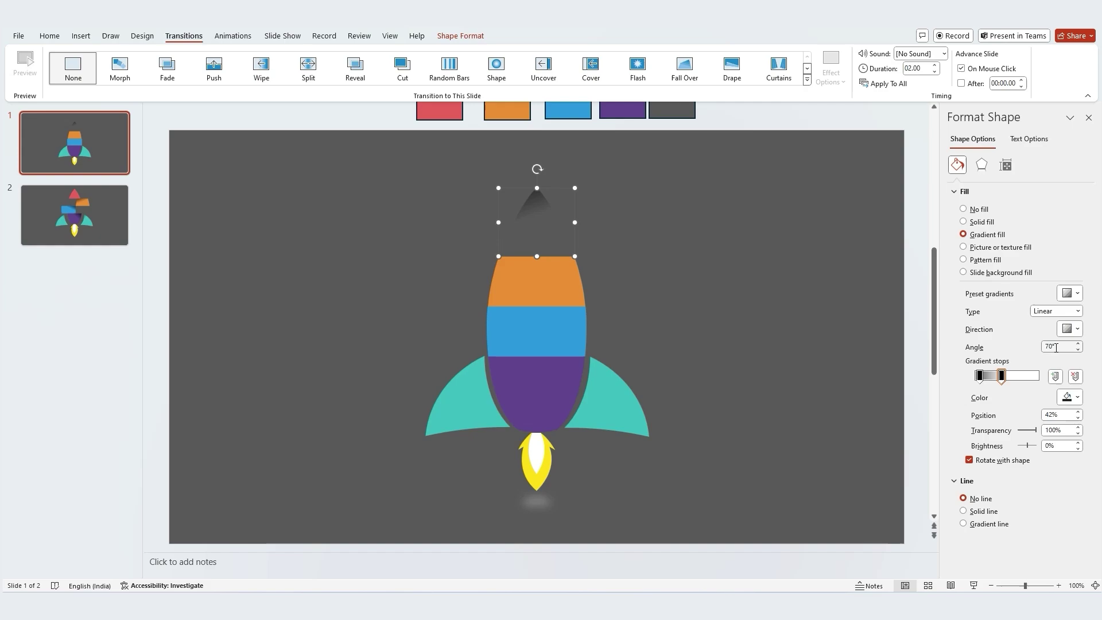
text(0)
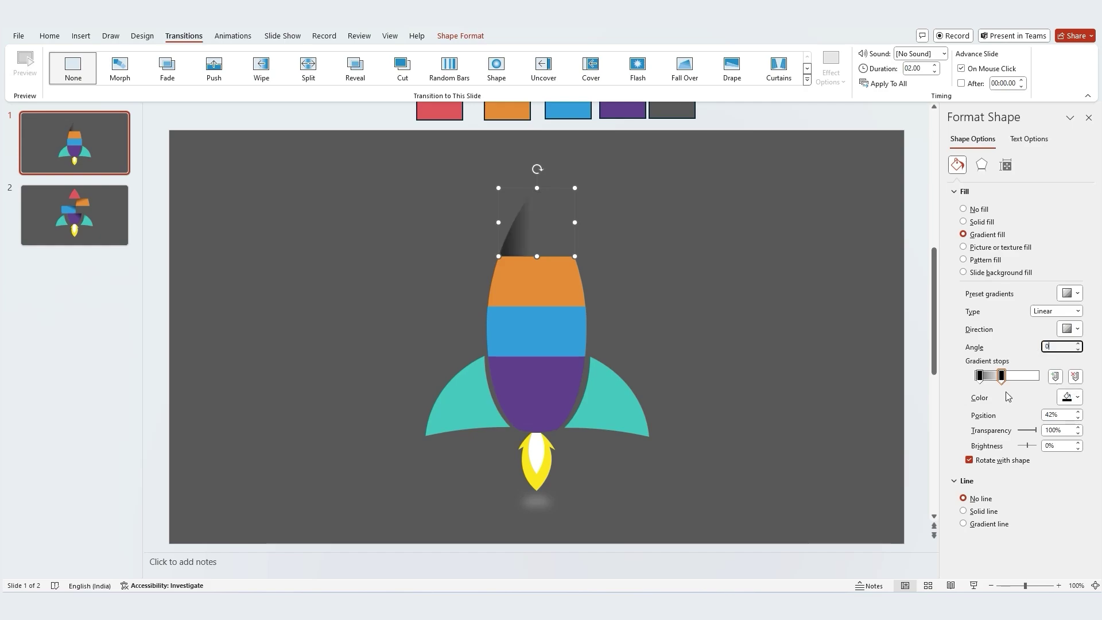
click(979, 377)
scroll(911, 327, up, 1)
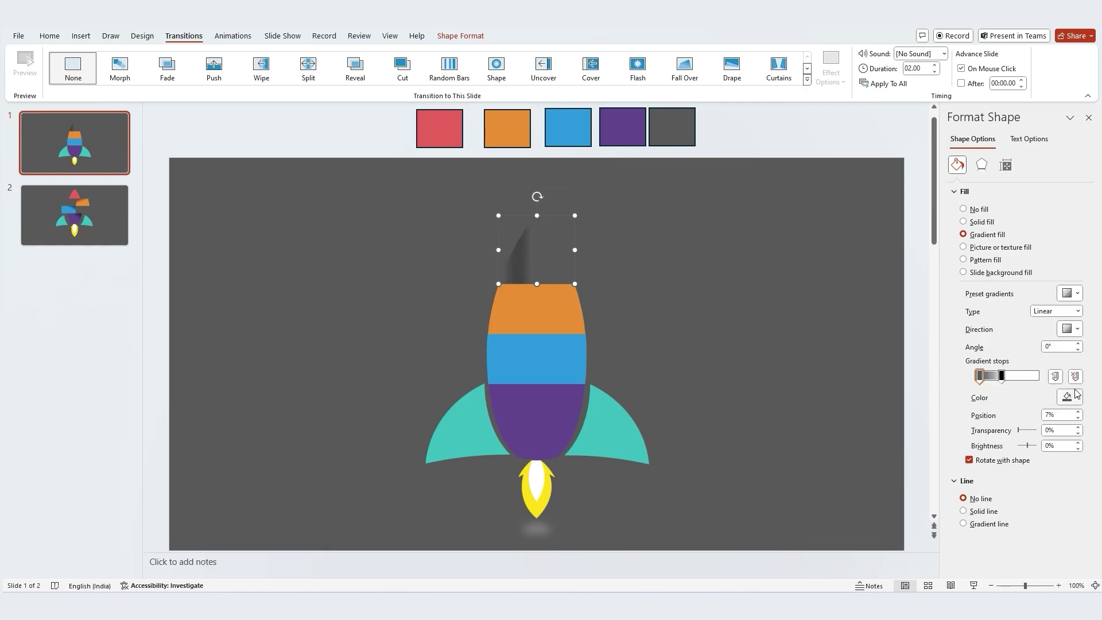
click(1077, 396)
click(1043, 384)
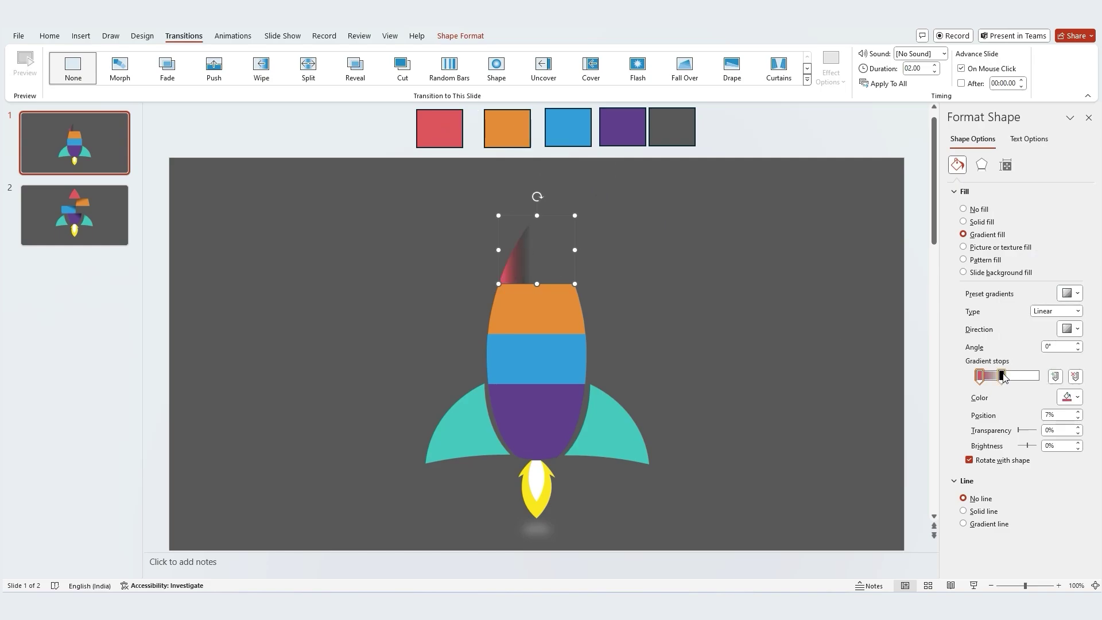
Move the nose gradient's other stop to 100% and recolour it from transparent black to the lighter red #EE8C8A
drag(1002, 377, 1058, 377)
click(1077, 396)
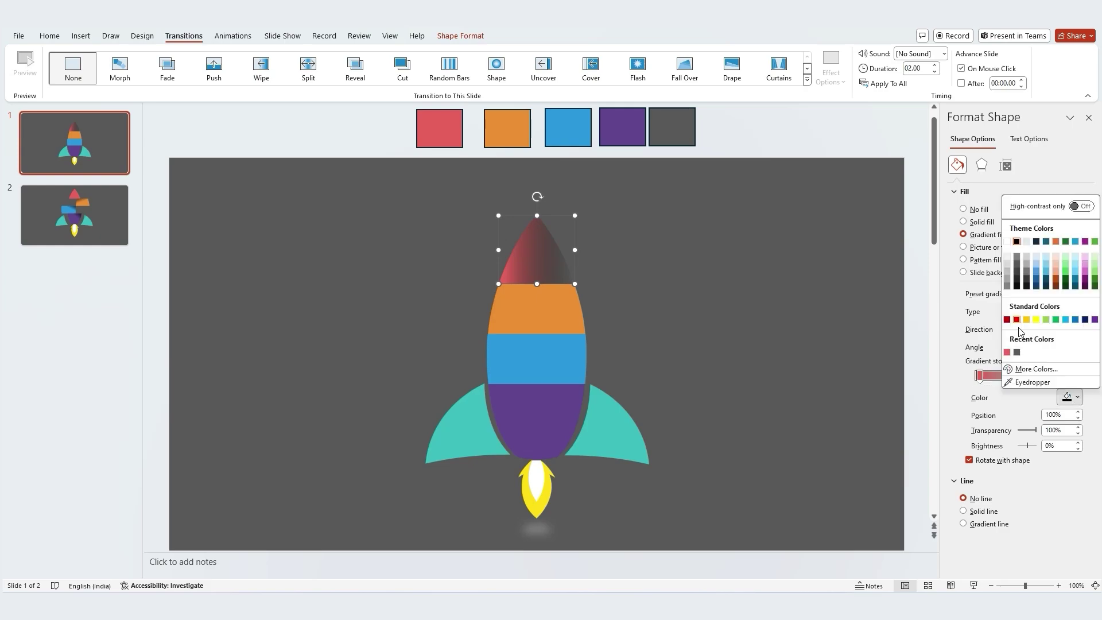
click(966, 354)
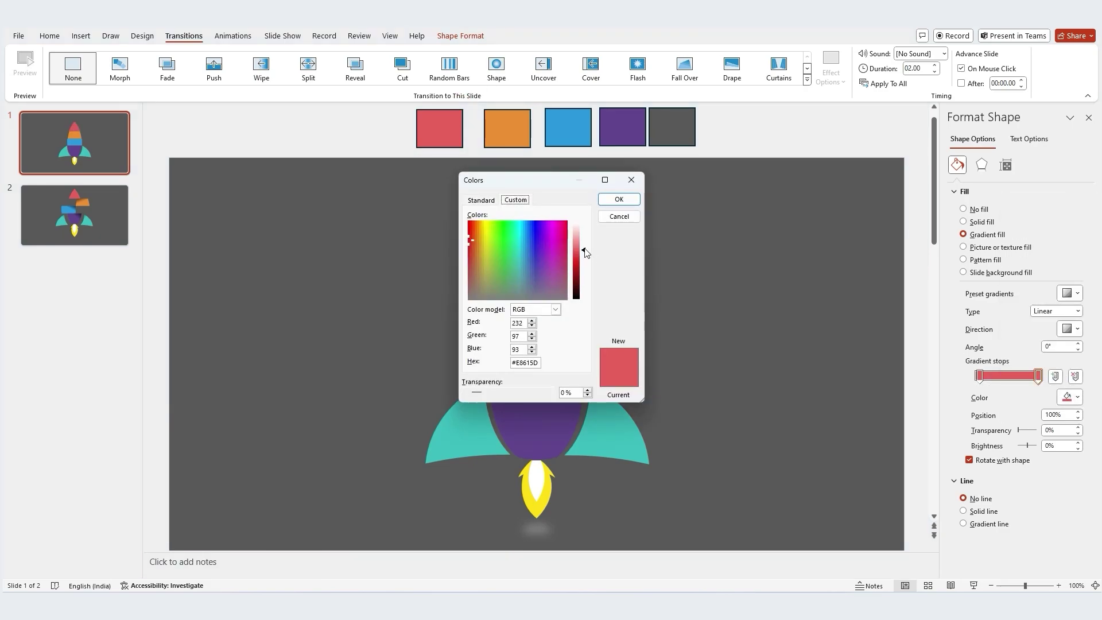
drag(585, 251, 585, 241)
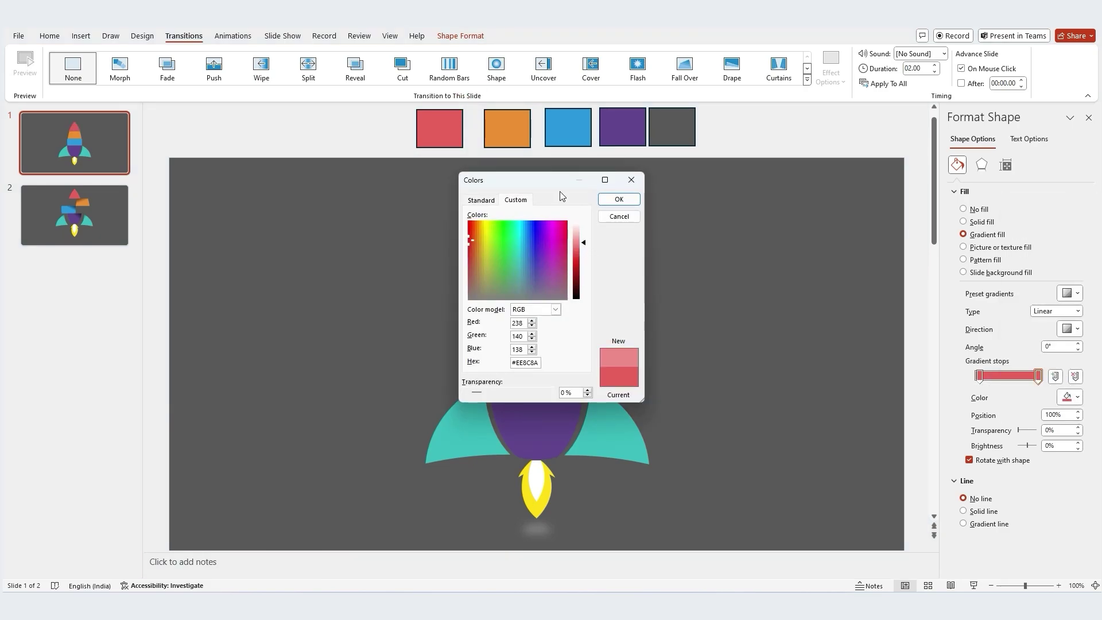
drag(560, 187, 347, 164)
click(402, 184)
Add a middle stop at 51% to the nose gradient and colour it pale pink #F4B4B2
click(1008, 377)
click(1078, 400)
click(1011, 369)
drag(371, 231, 377, 218)
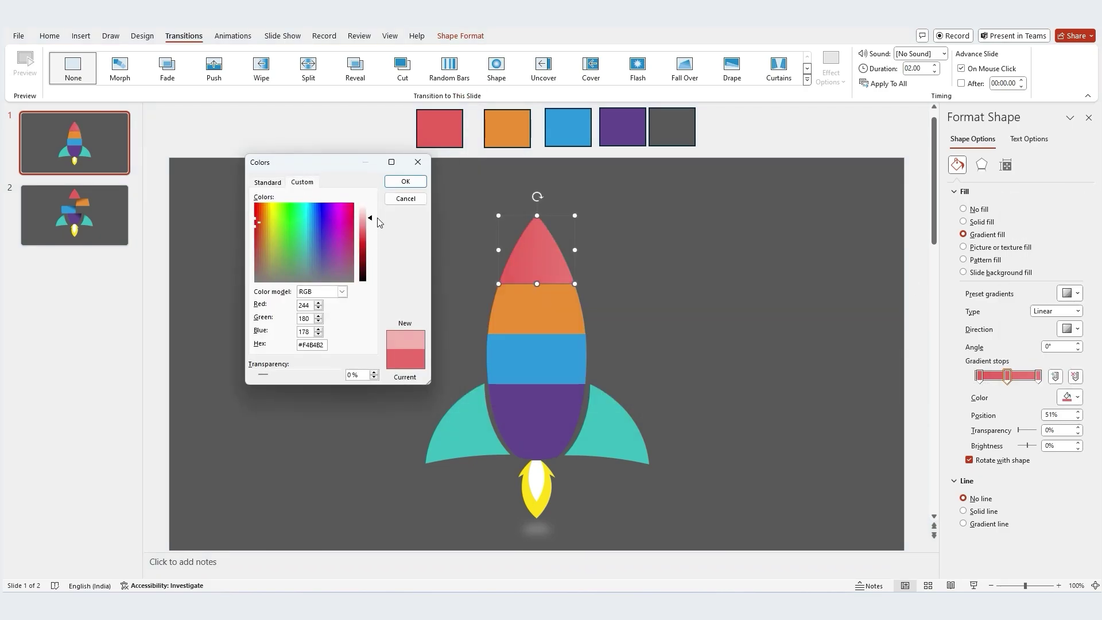
click(410, 185)
Try a darker red on the nose gradient's first stop, and resample it from the red swatch
click(980, 376)
click(1078, 397)
click(1001, 383)
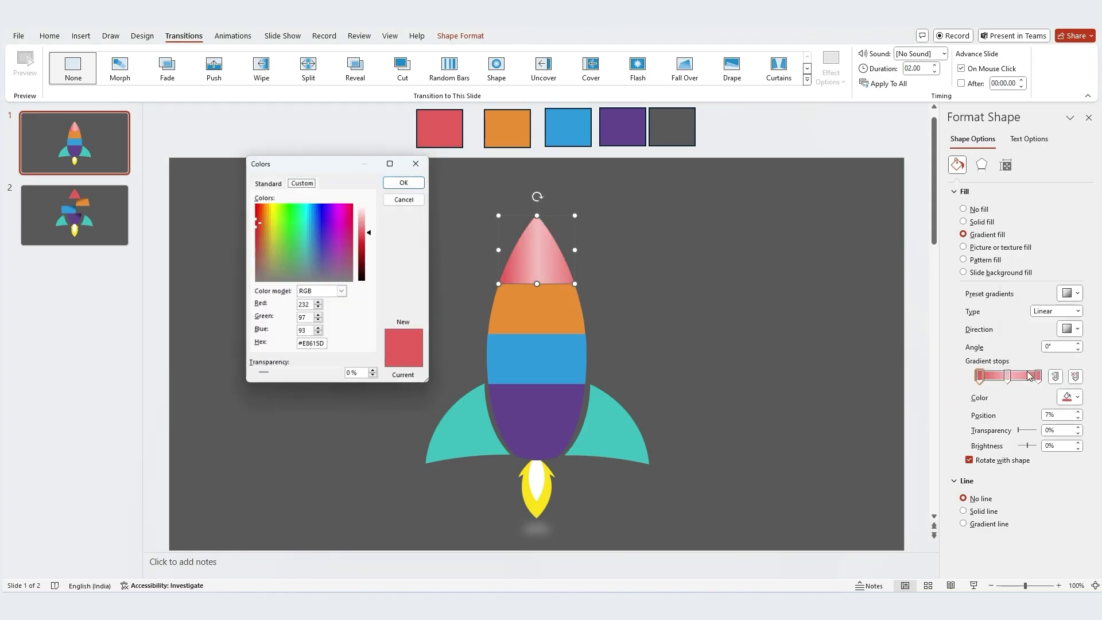
click(370, 249)
click(408, 182)
click(979, 376)
click(1077, 396)
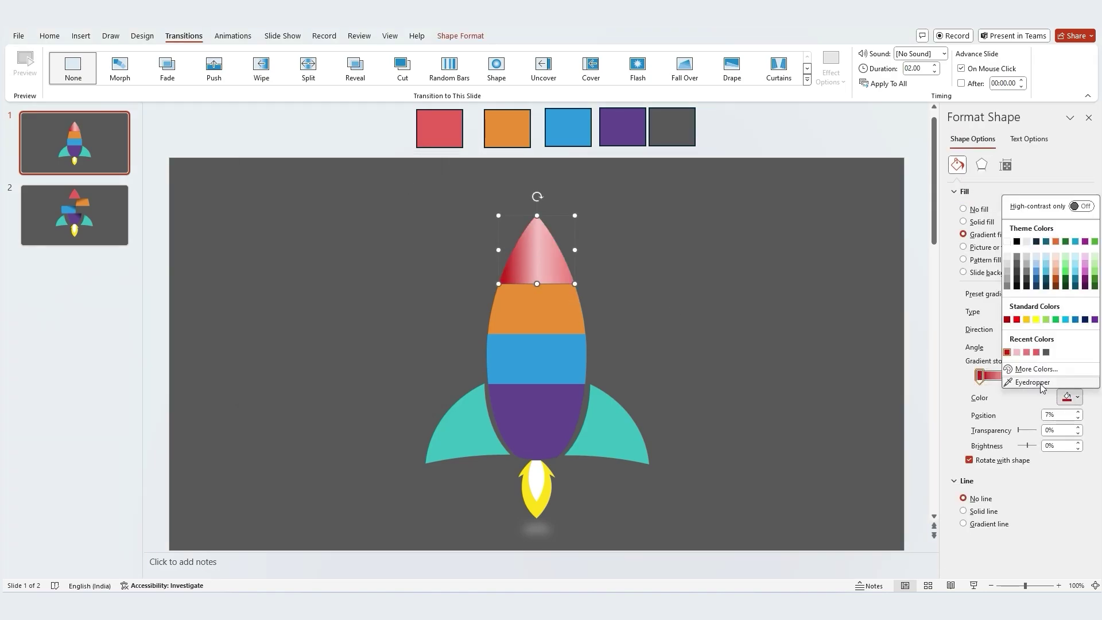
click(1040, 386)
click(448, 116)
Tone the nose gradient's middle stop at 55% down to the softer red #EE8C8A
click(1073, 397)
click(1002, 383)
click(369, 227)
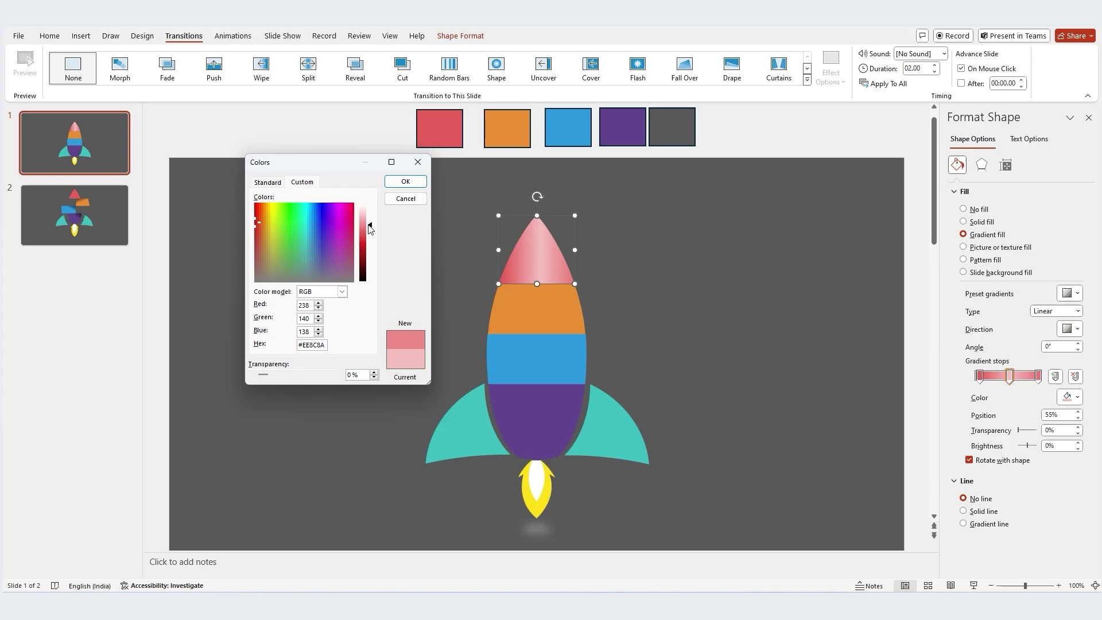
click(417, 182)
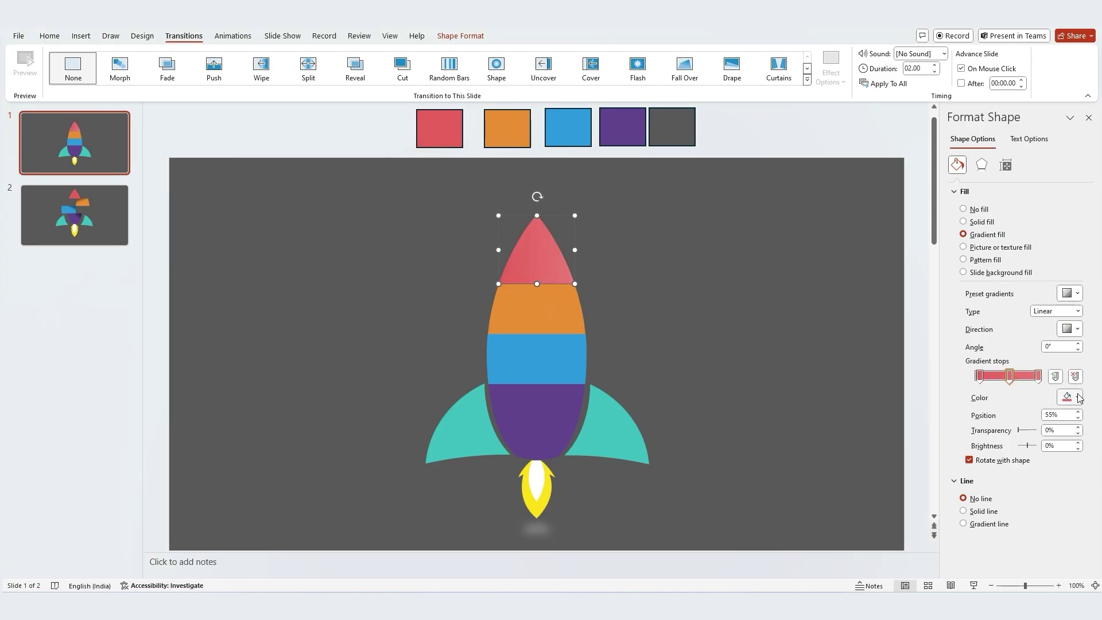
click(1079, 398)
click(1001, 383)
click(396, 183)
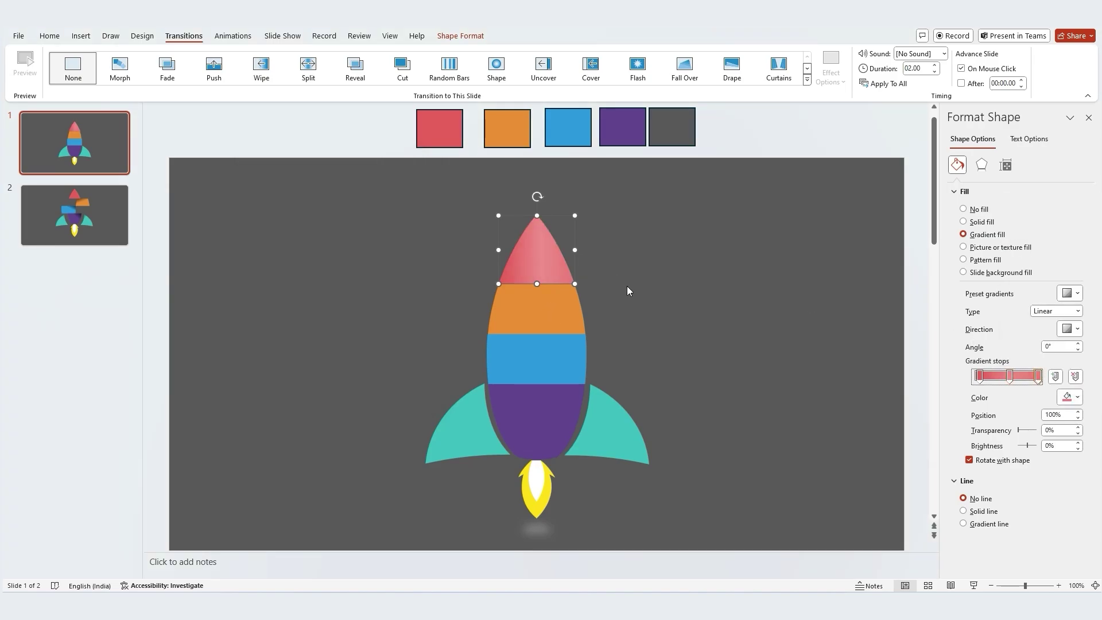
Darken the nose gradient's first stop and set its position to 2%
click(1077, 397)
click(1002, 382)
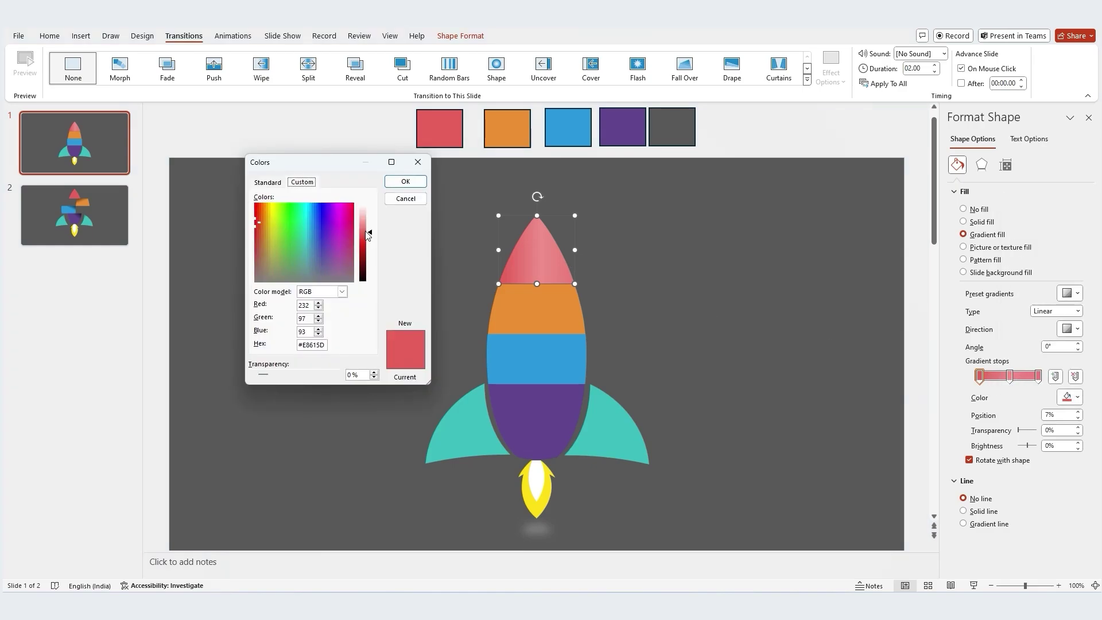
click(371, 238)
click(401, 184)
click(1056, 414)
text(2)
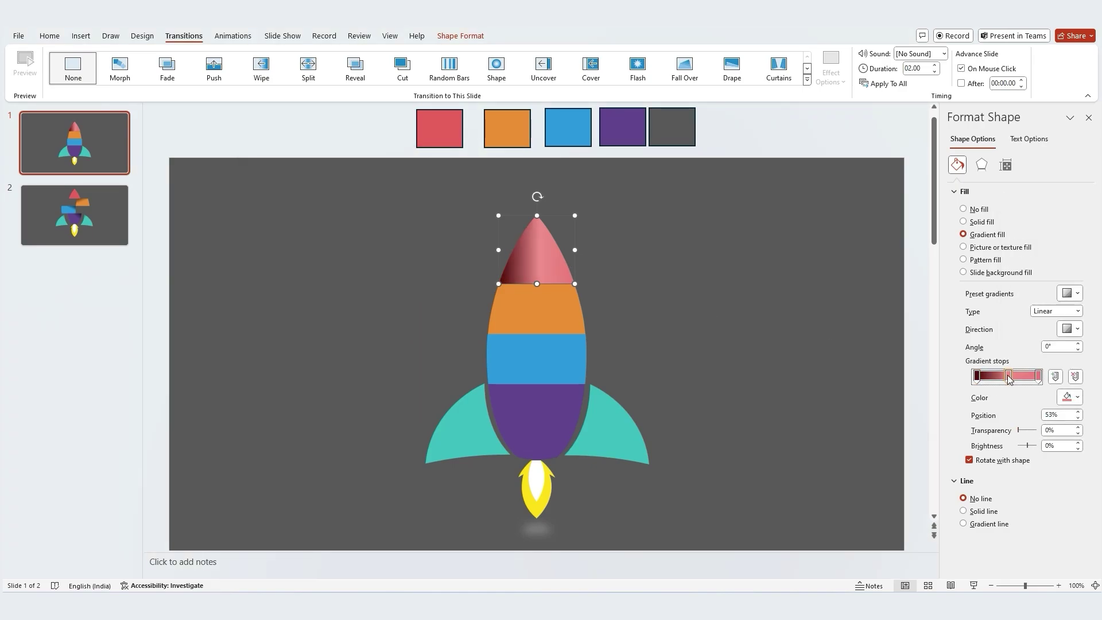
Deepen the red of the nose gradient's middle stop and set its position to 44% and brightness to 14%
click(1077, 397)
click(1001, 383)
click(370, 233)
click(406, 183)
click(1037, 376)
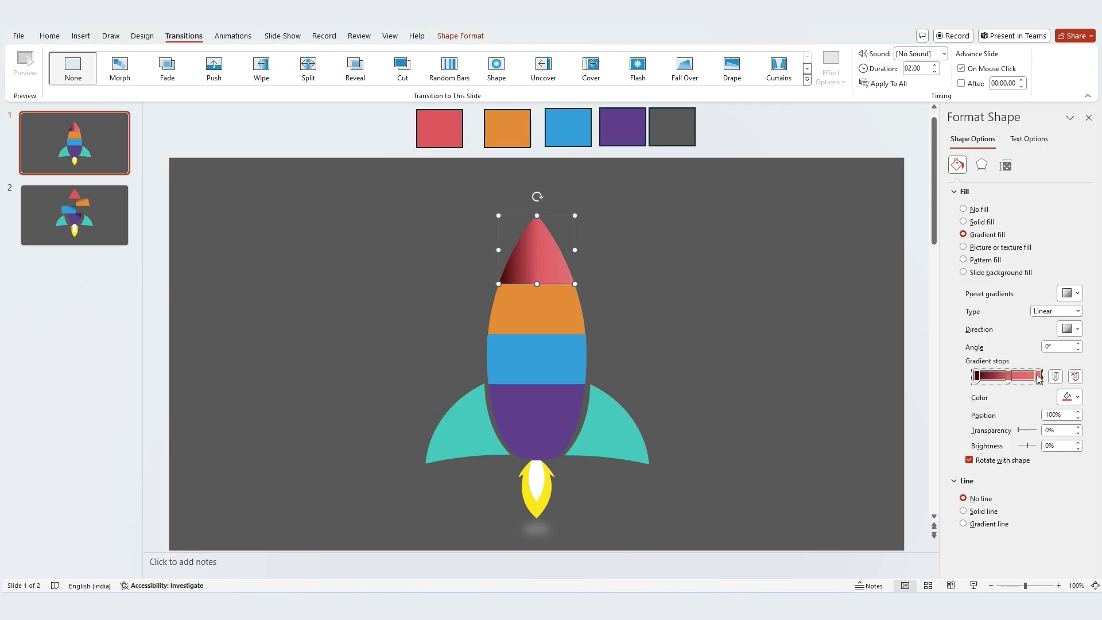
text(44)
drag(1056, 418, 1051, 449)
text(14)
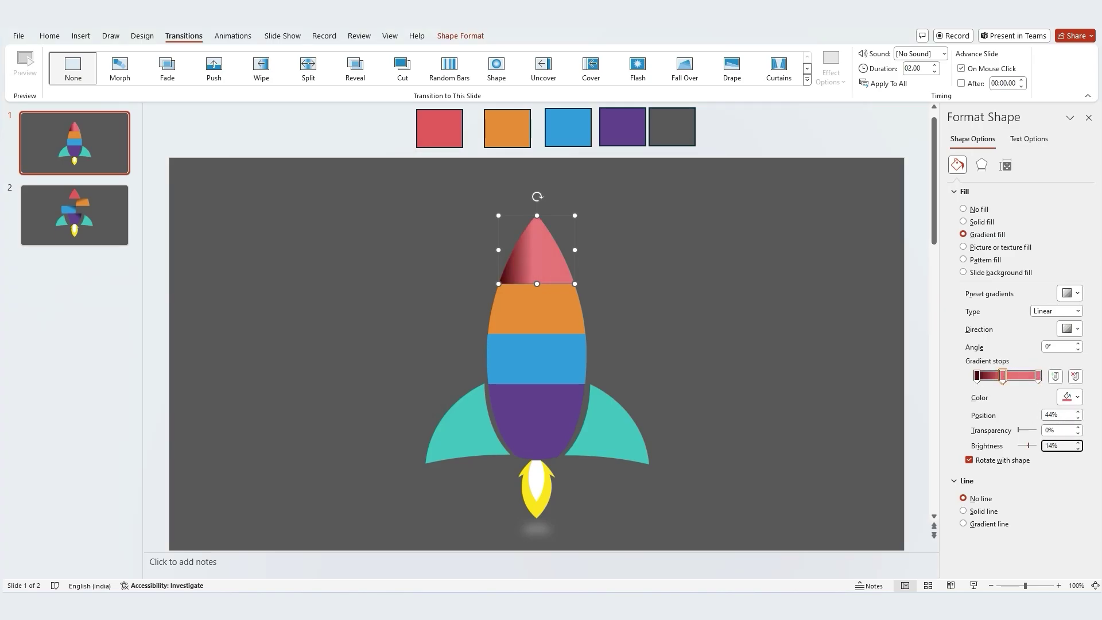
Change the nose gradient's first stop to the dark red #751311
click(976, 376)
click(1077, 398)
click(1018, 370)
click(369, 259)
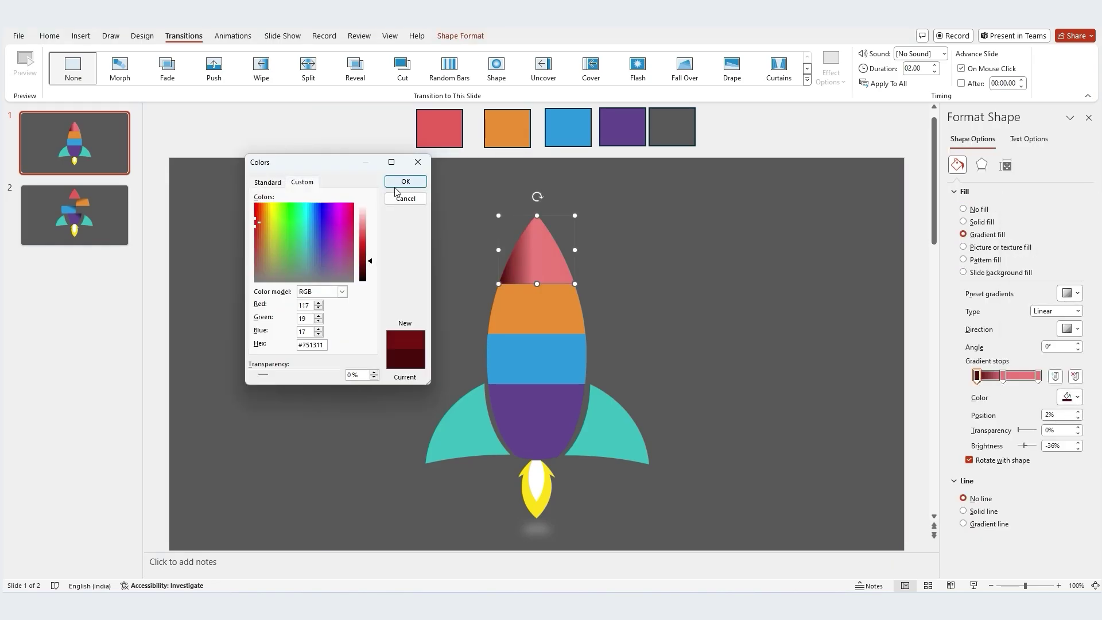
click(400, 184)
Apply a gradient fill to the orange section and sample the orange swatch for its gradient stops
click(552, 307)
click(963, 234)
click(1078, 397)
click(1037, 376)
click(1077, 397)
click(1019, 388)
click(511, 131)
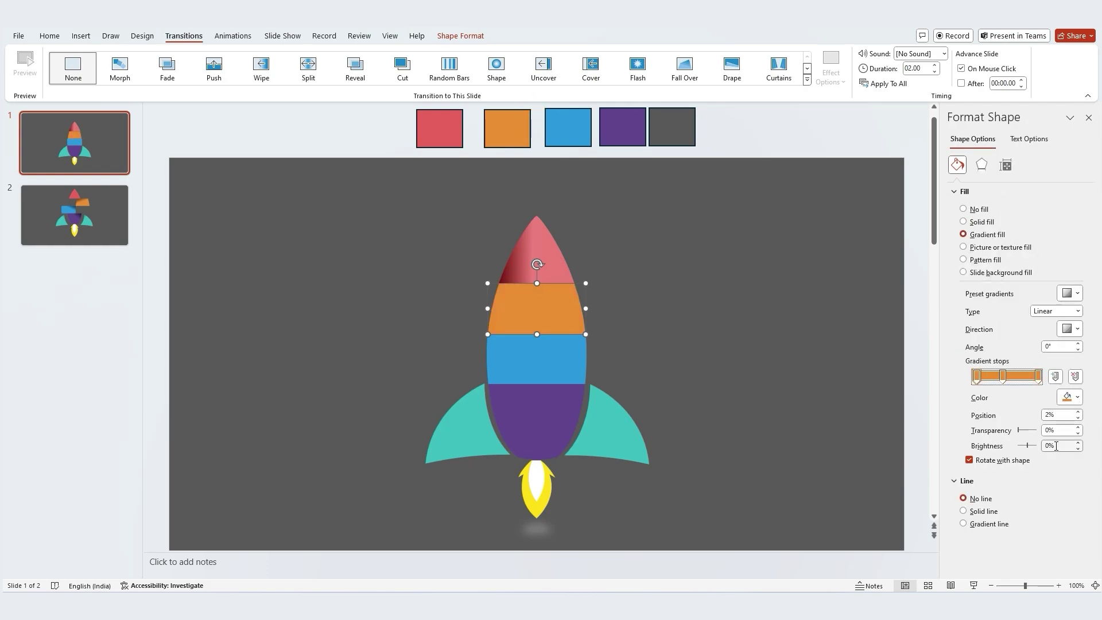
Darken the first gradient stop of the orange section to a deep brown-orange
click(1077, 397)
click(1019, 371)
click(370, 260)
click(405, 182)
Adjust the orange shade of the orange section's middle gradient stop at 44%
click(1003, 376)
click(1077, 398)
click(1019, 371)
click(370, 246)
click(406, 181)
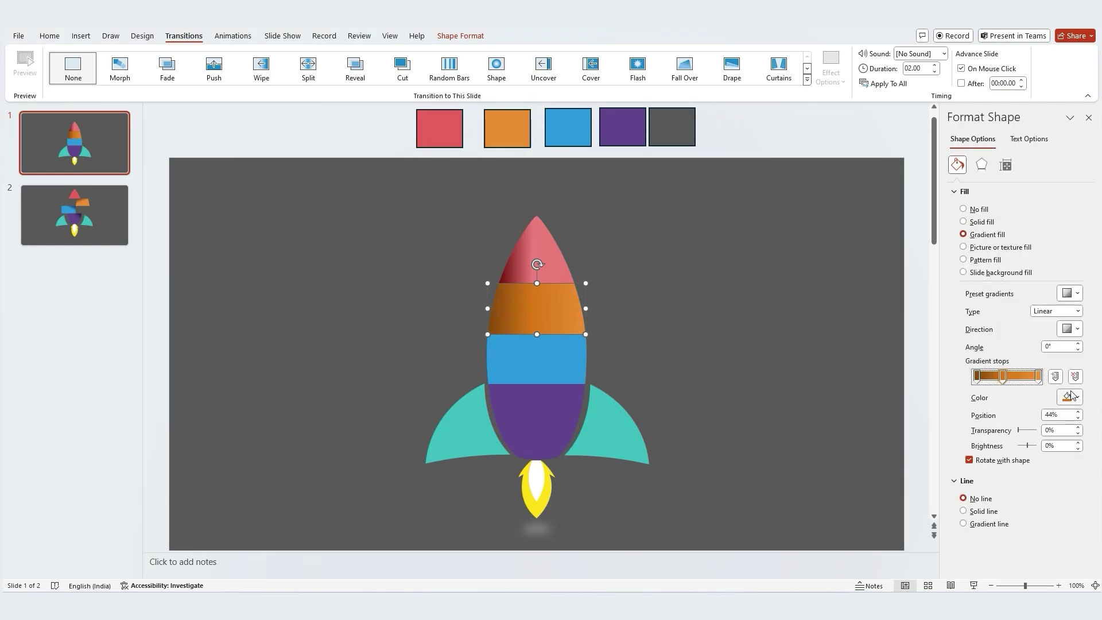
click(1077, 397)
click(406, 181)
Apply a gradient fill to the blue section and sample the blue swatch for all three stops
click(546, 377)
click(987, 234)
click(1077, 397)
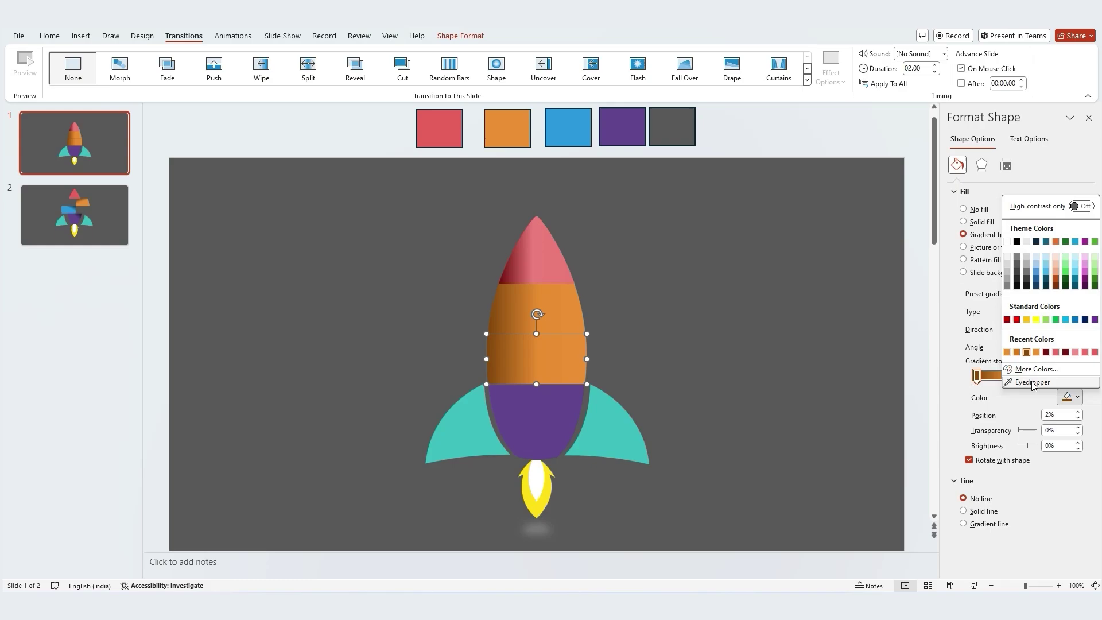
click(1032, 383)
click(576, 131)
click(1007, 376)
click(1077, 398)
click(582, 131)
click(1037, 376)
click(576, 119)
Darken the first gradient stop of the blue section and lighten its middle stop
click(977, 376)
click(406, 181)
click(1007, 376)
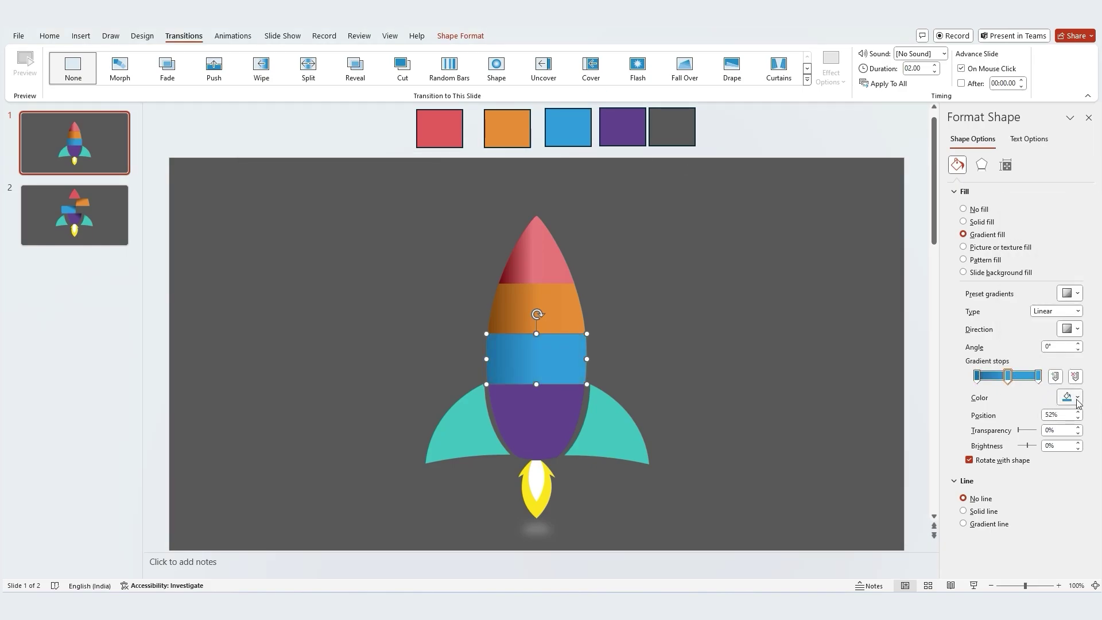
click(1075, 399)
click(686, 405)
Apply a gradient fill to the purple section and sample the purple swatch for all three stops
click(563, 312)
click(542, 416)
click(986, 234)
click(623, 127)
click(1007, 376)
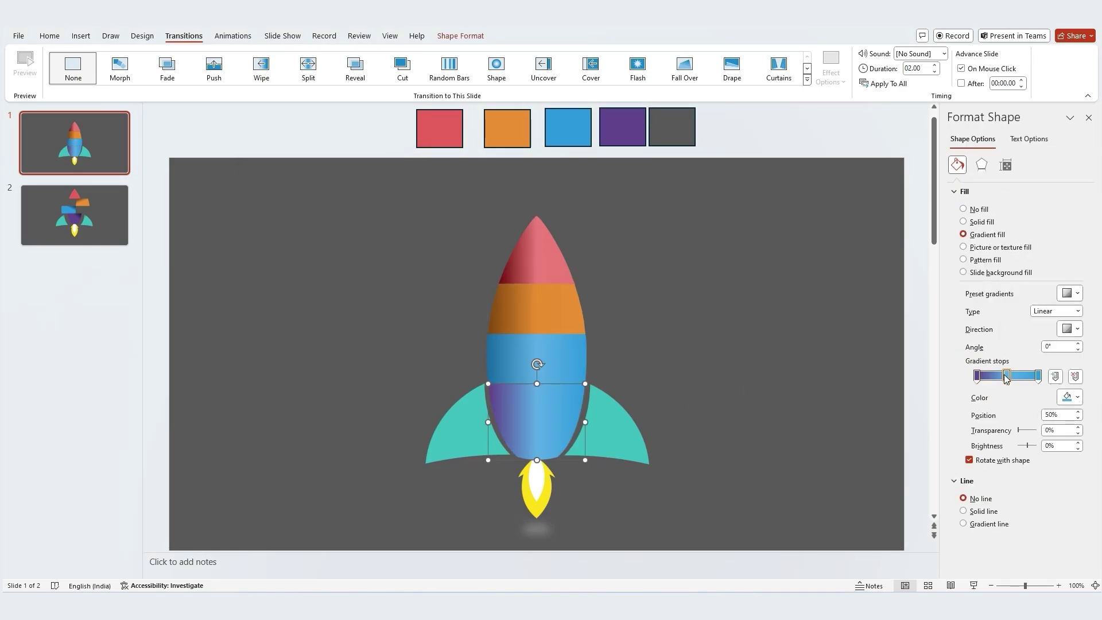
click(623, 127)
click(1037, 376)
click(1078, 397)
click(635, 126)
Darken the first gradient stop of the purple section and lighten its middle stop at 50%
click(977, 376)
click(1078, 398)
click(1033, 369)
click(405, 181)
click(1008, 376)
click(406, 181)
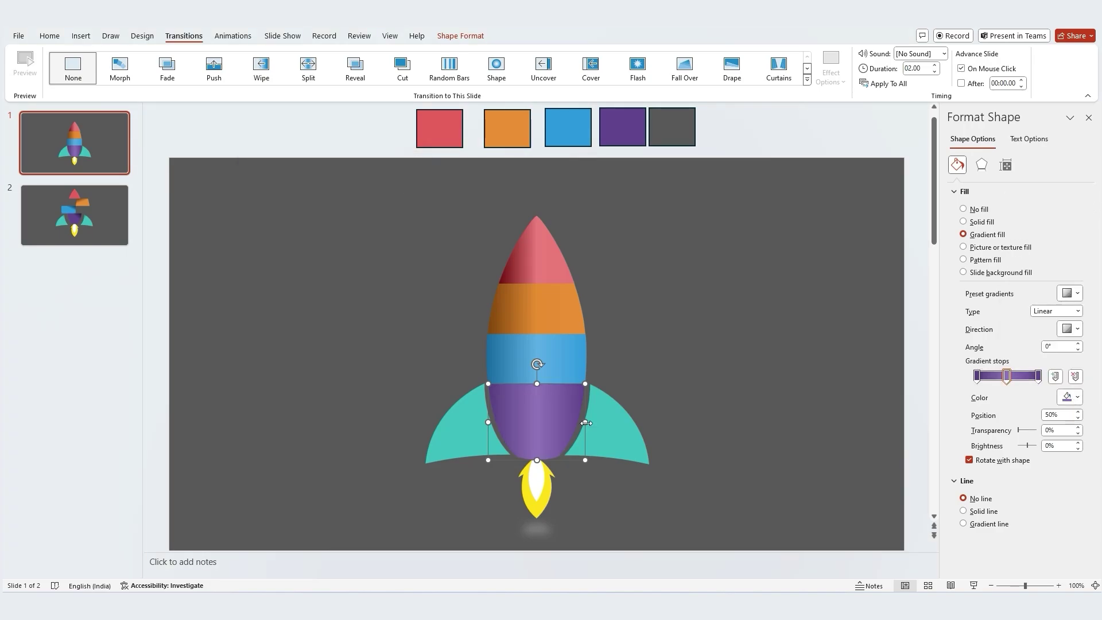
click(421, 332)
Recolour both fins with solid purple based on the purple swatch, using a lighter shade
click(628, 124)
click(494, 438)
click(499, 388)
click(623, 410)
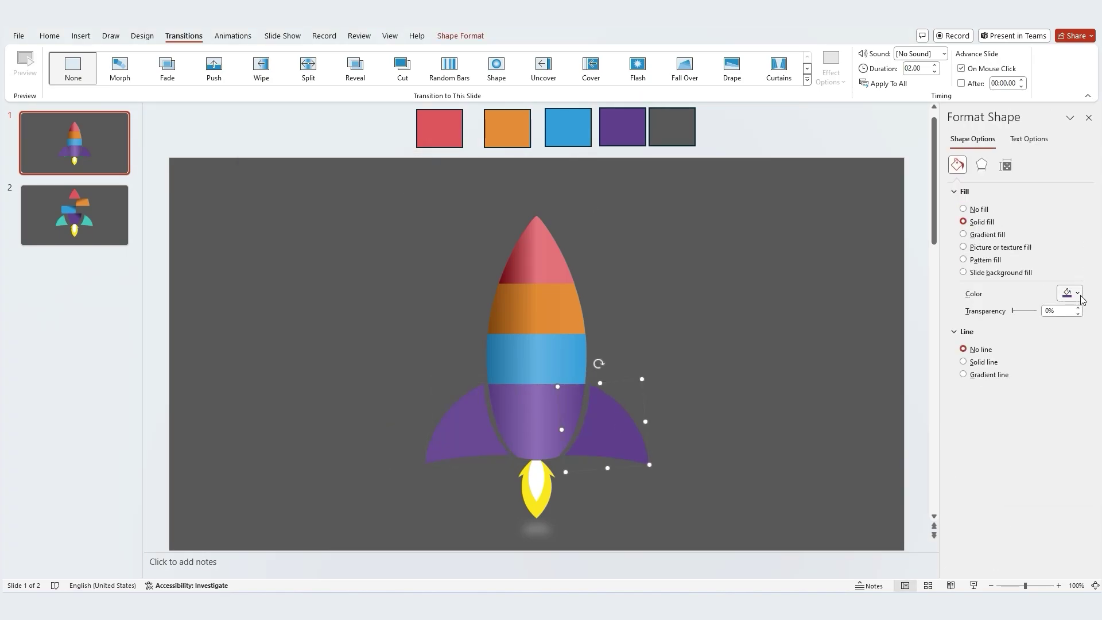
click(1078, 293)
click(1018, 463)
click(1078, 293)
click(1028, 477)
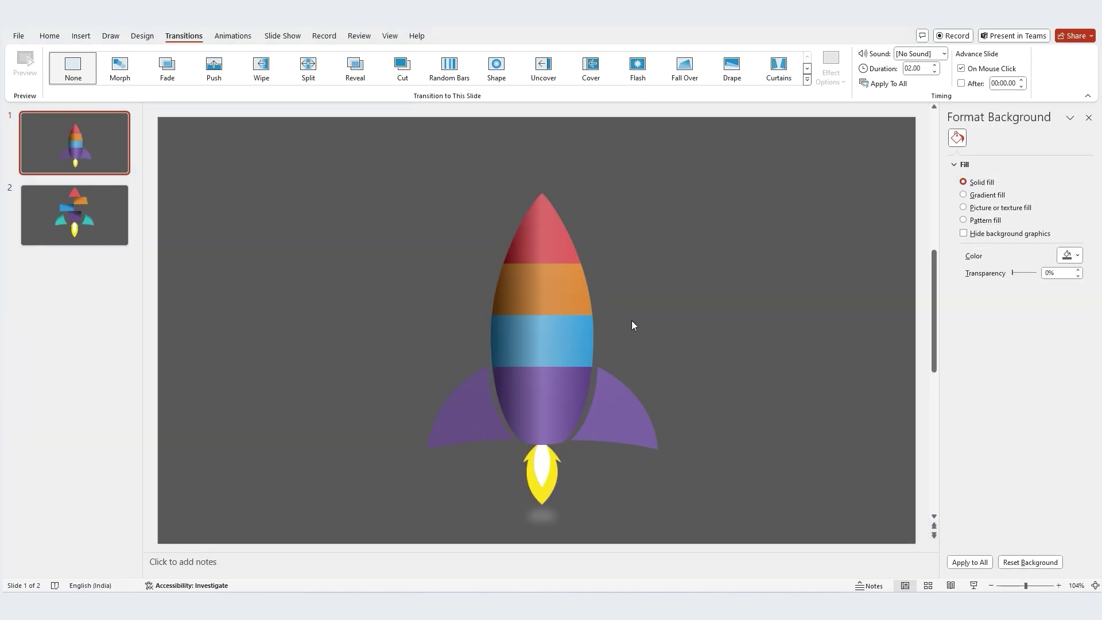
Apply the Morph transition to slide 2 and return to slide 1
click(95, 221)
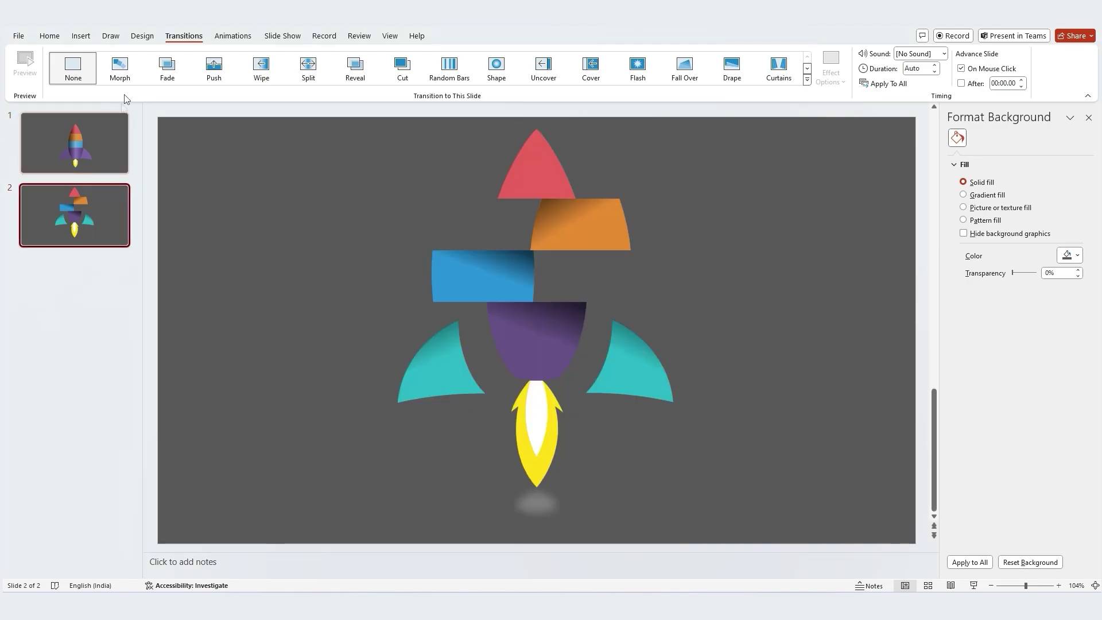
click(122, 83)
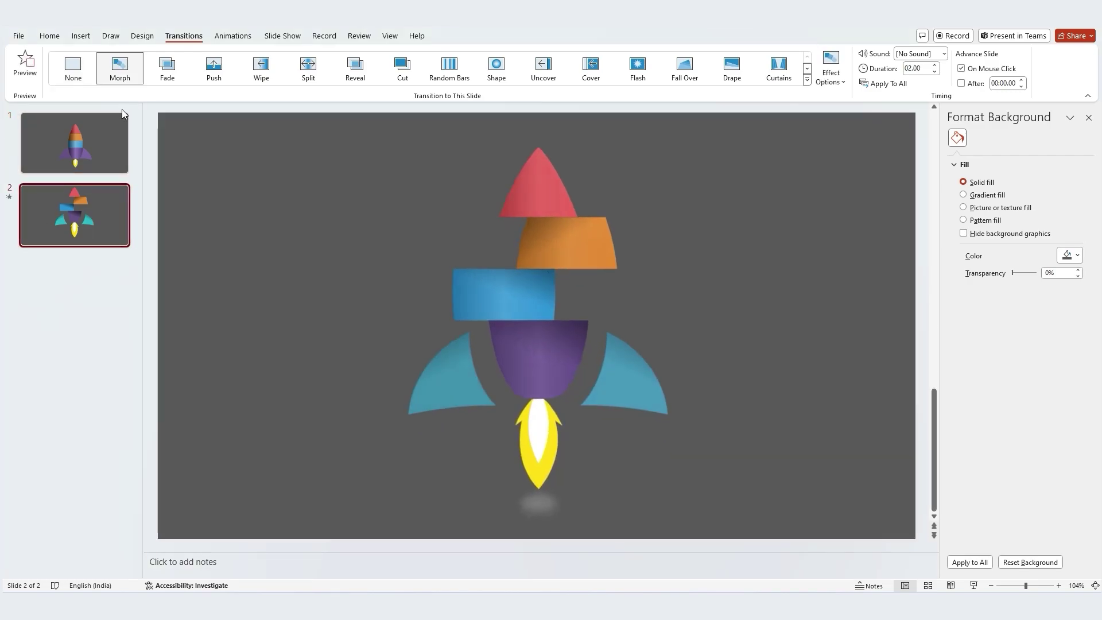
click(82, 150)
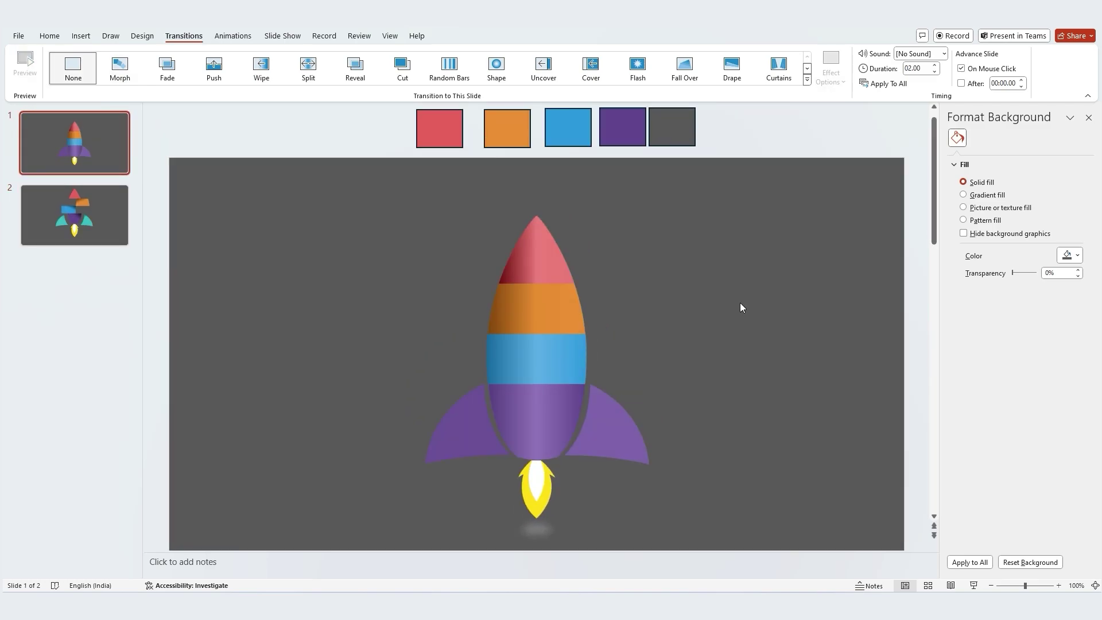
Copy the gradient overlays of both fins and the purple, blue and orange sections from slide 2 to slide 1
click(73, 225)
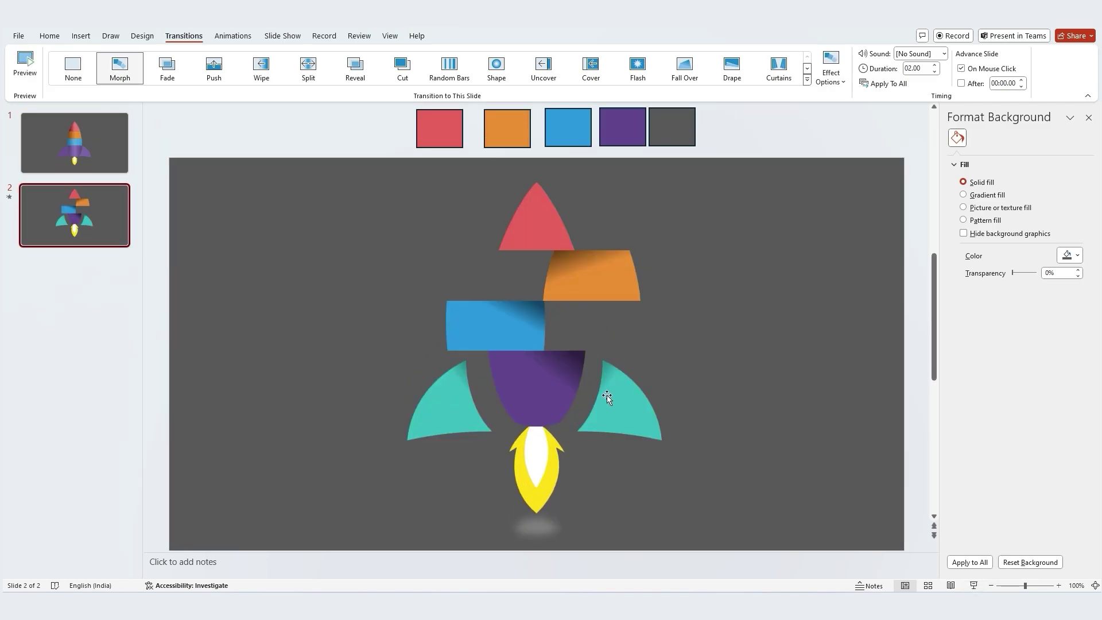
click(440, 401)
shift+click(536, 404)
shift+click(642, 414)
shift+click(509, 320)
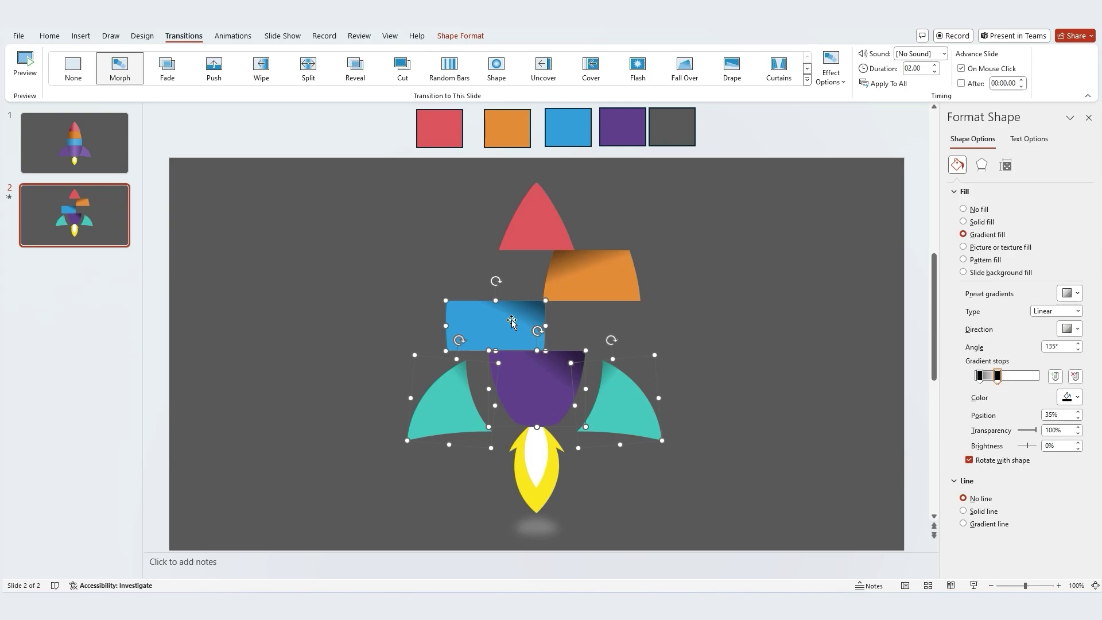
shift+click(576, 275)
shift+click(545, 226)
shift+click(554, 224)
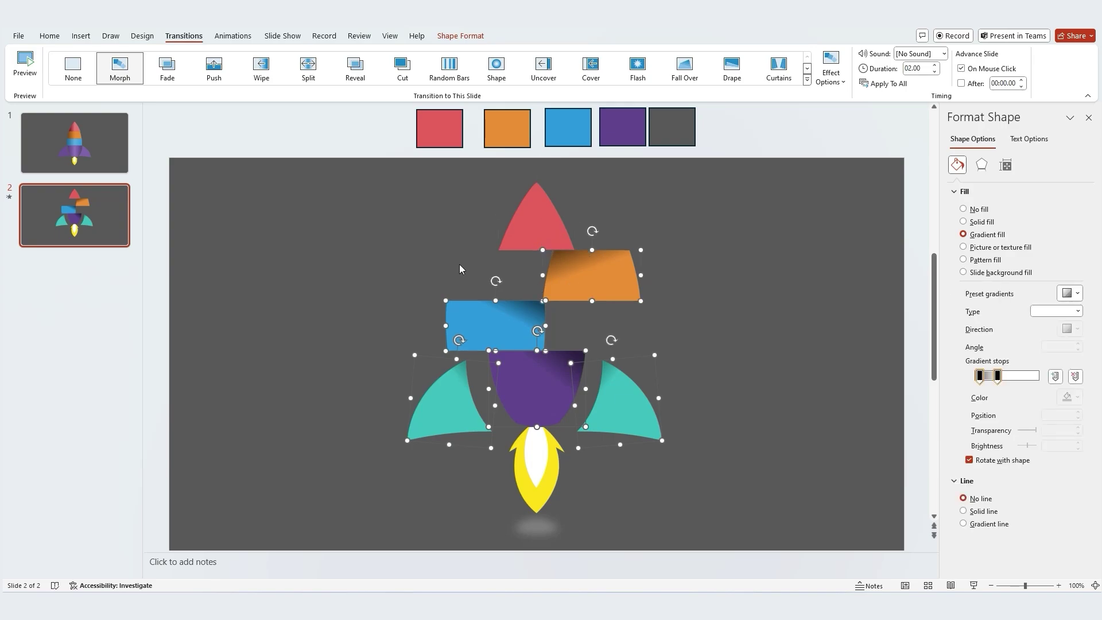
key(Page_Up)
key(ctrl+v)
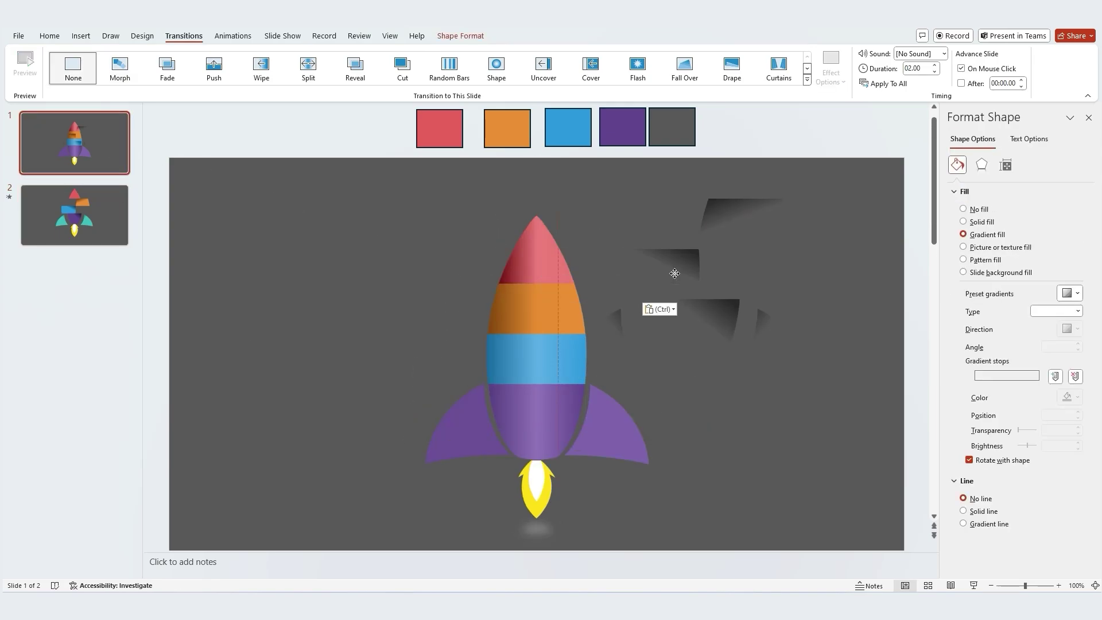
Position the two pasted fin overlays over the left and right fins of the assembled rocket
drag(675, 274, 687, 291)
click(661, 325)
drag(629, 336, 477, 399)
scroll(477, 398, up, 10)
scroll(578, 276, down, 10)
drag(778, 314, 589, 375)
scroll(597, 367, up, 10)
drag(552, 325, 546, 319)
scroll(546, 319, down, 10)
Place the pasted purple-section overlay on the purple section, aligned with its upper edge
drag(729, 298, 571, 382)
shift+click(539, 396)
scroll(816, 70, down, 7)
click(820, 70)
click(854, 104)
click(820, 70)
key(ctrl+z)
click(574, 352)
scroll(571, 381, up, 10)
drag(640, 304, 642, 256)
scroll(642, 256, down, 10)
Fit the remaining pasted overlays onto the blue and orange sections of the rocket
drag(732, 166, 574, 248)
scroll(574, 248, up, 10)
scroll(574, 248, down, 9)
drag(827, 138, 428, 207)
scroll(492, 236, up, 9)
key(Escape)
scroll(408, 232, up, 1)
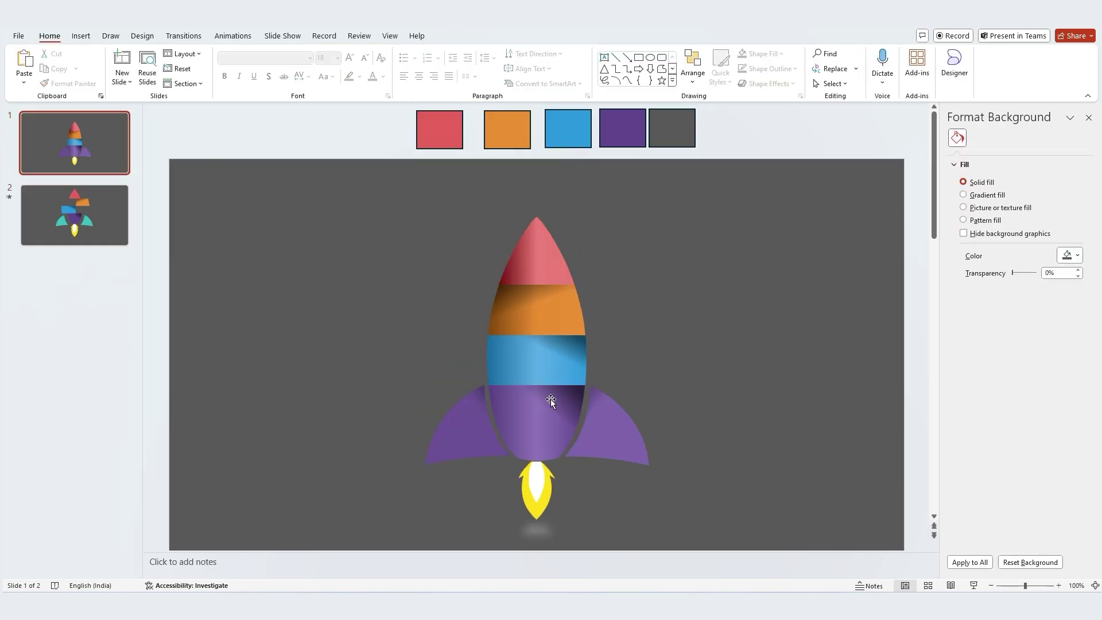
Clear the dark gradient shading over the rocket's purple, blue and orange sections and both fins on slide 1
click(550, 398)
click(980, 376)
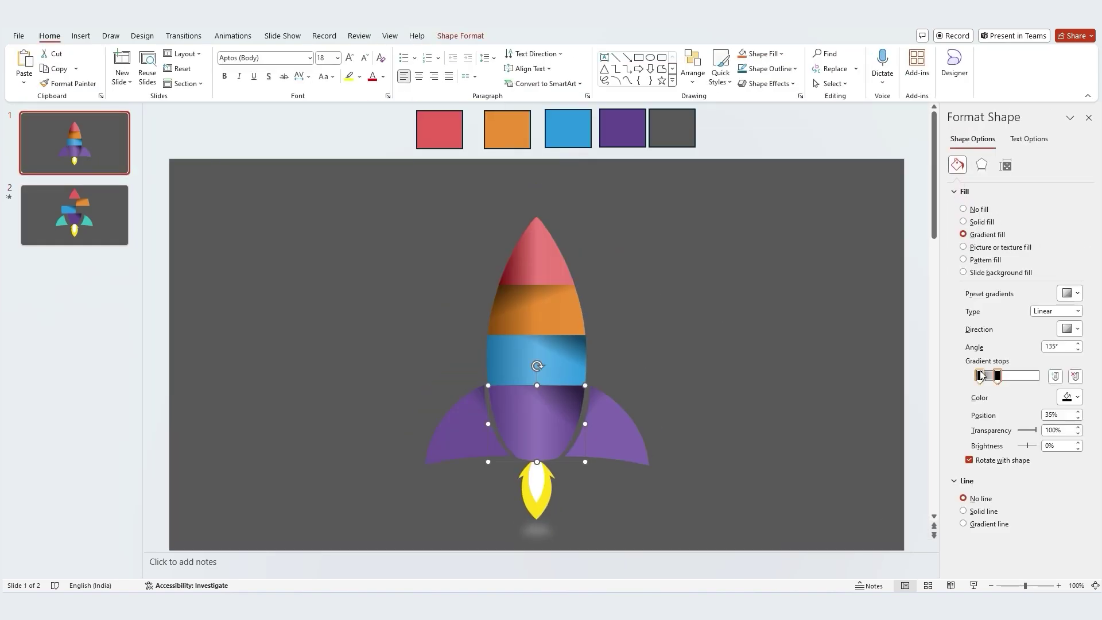
key(Delete)
click(560, 367)
click(101, 113)
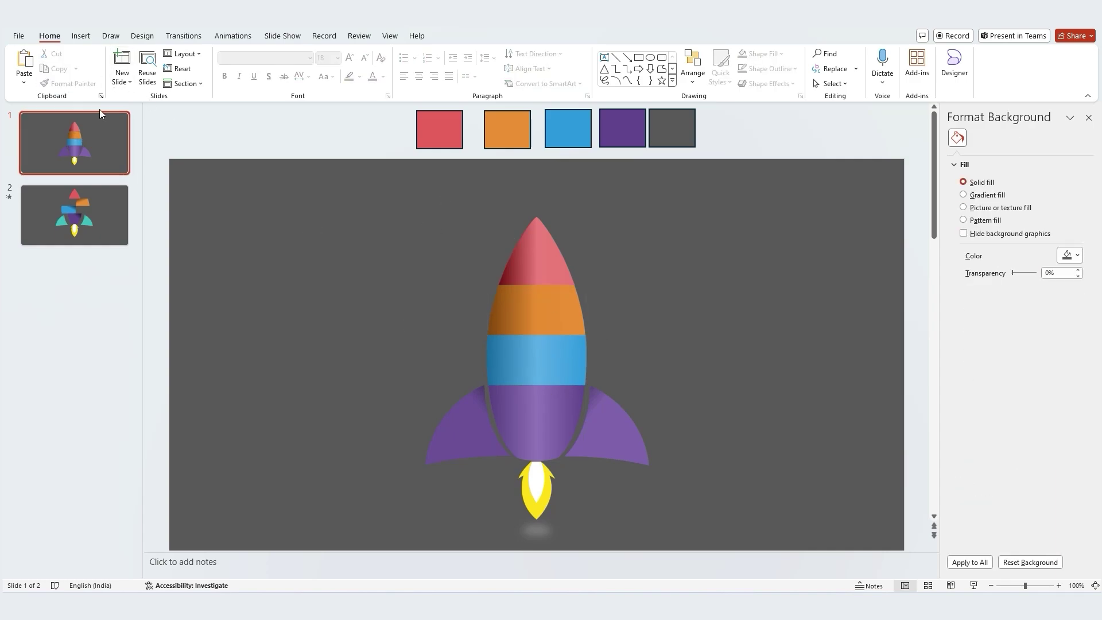
key(ctrl+z)
key(ctrl+z)
key(ctrl+z)
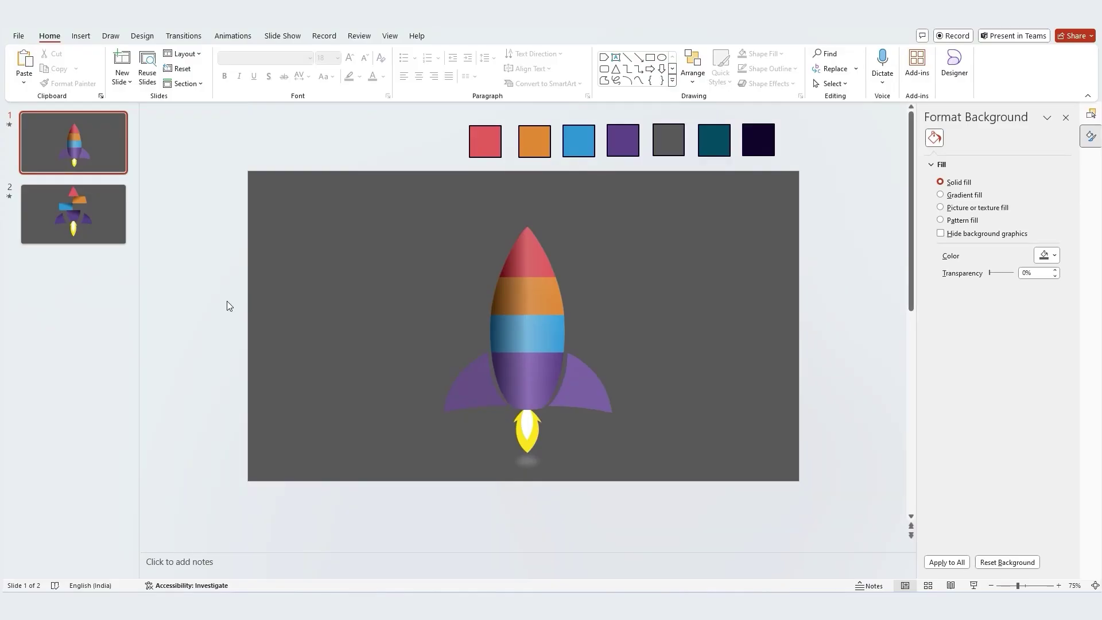
Align the dark gradient overlay with the purple section on slide 2 and finish the gradient shading of both fins
click(74, 215)
click(518, 351)
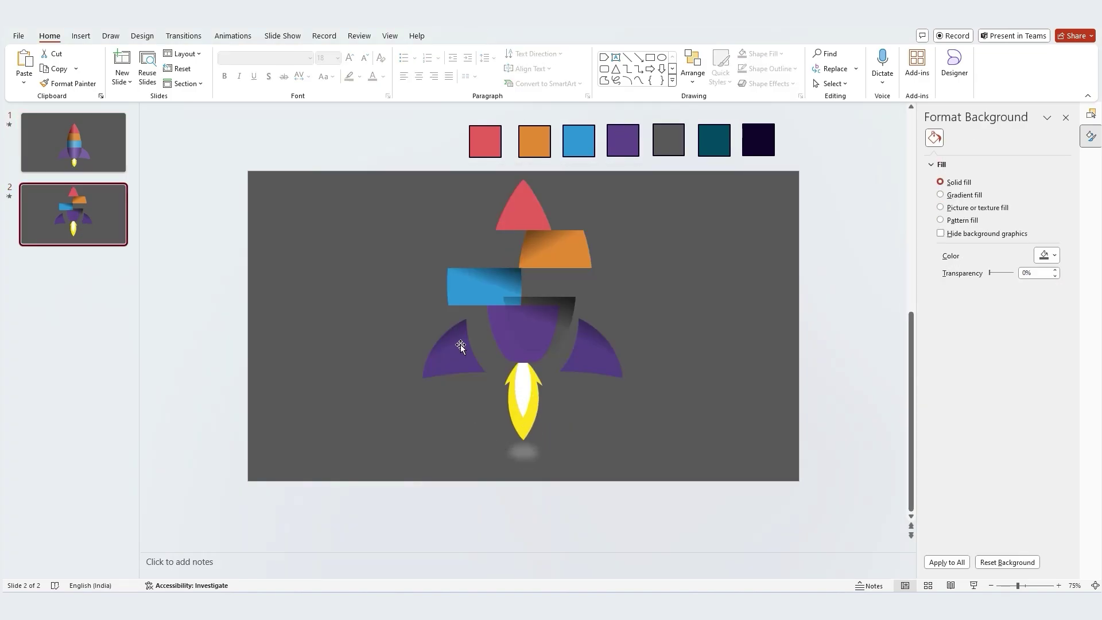
click(461, 344)
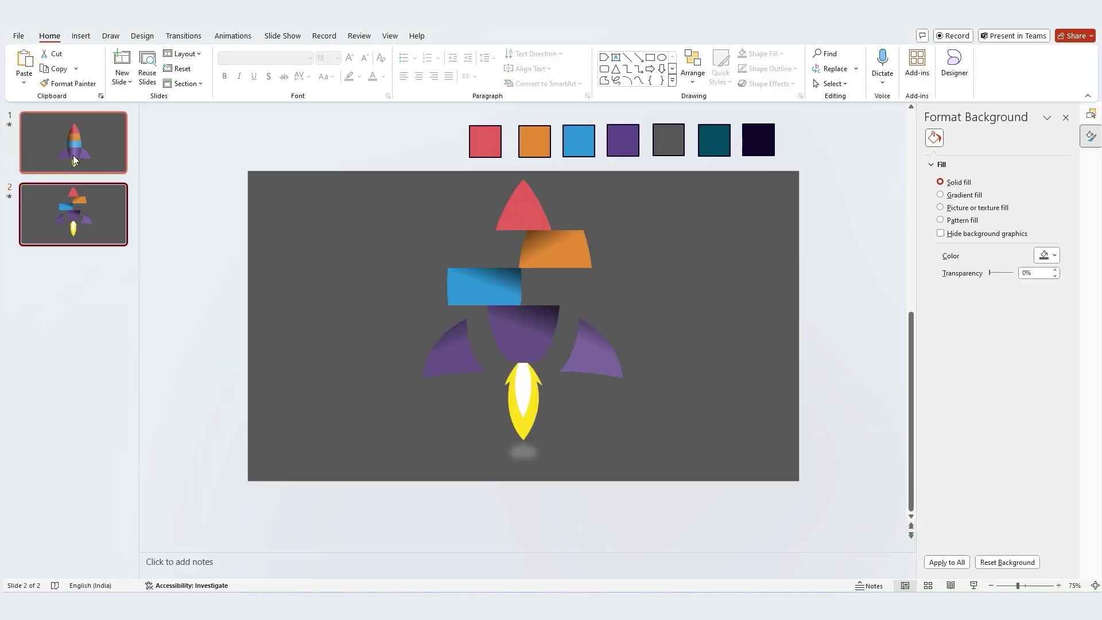
click(73, 155)
click(85, 233)
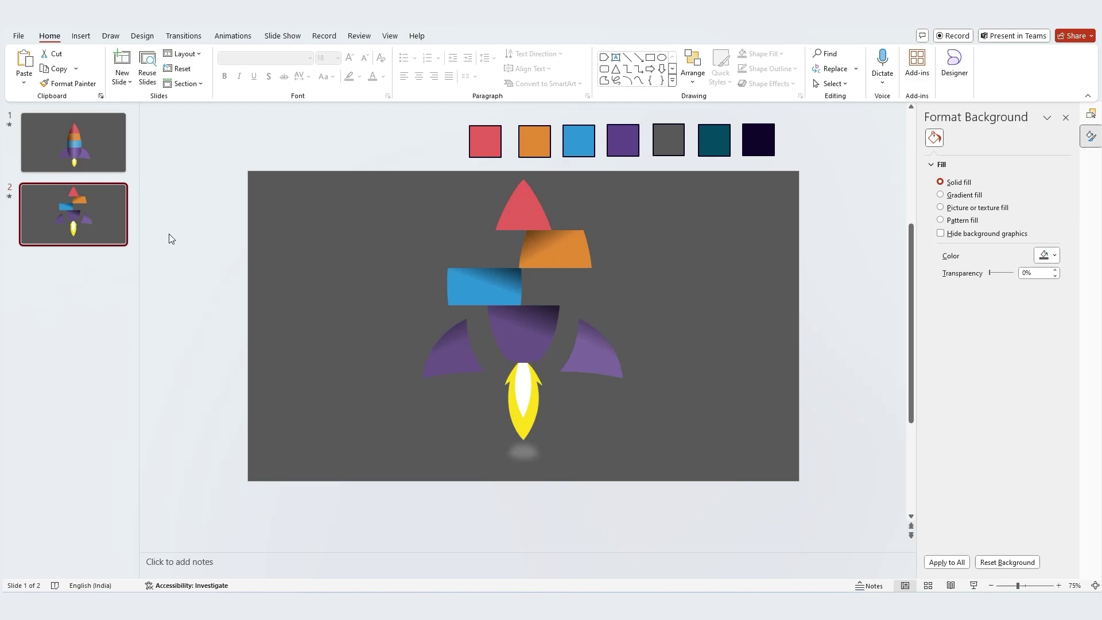
Change slide 1's background to a gradient fill
click(104, 147)
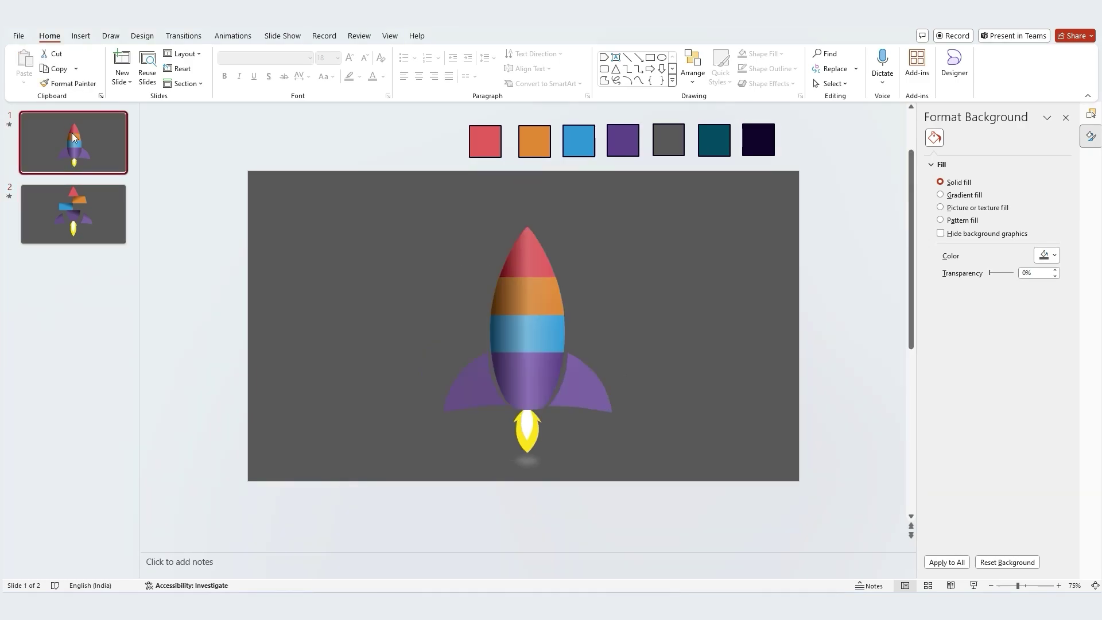
right_click(671, 230)
click(735, 359)
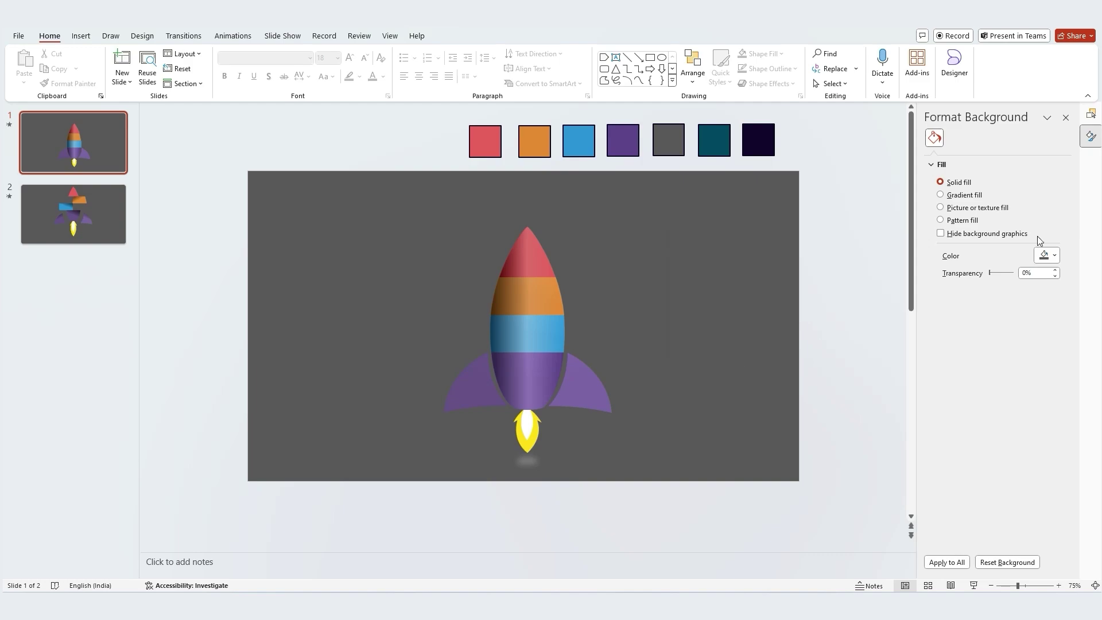
click(960, 197)
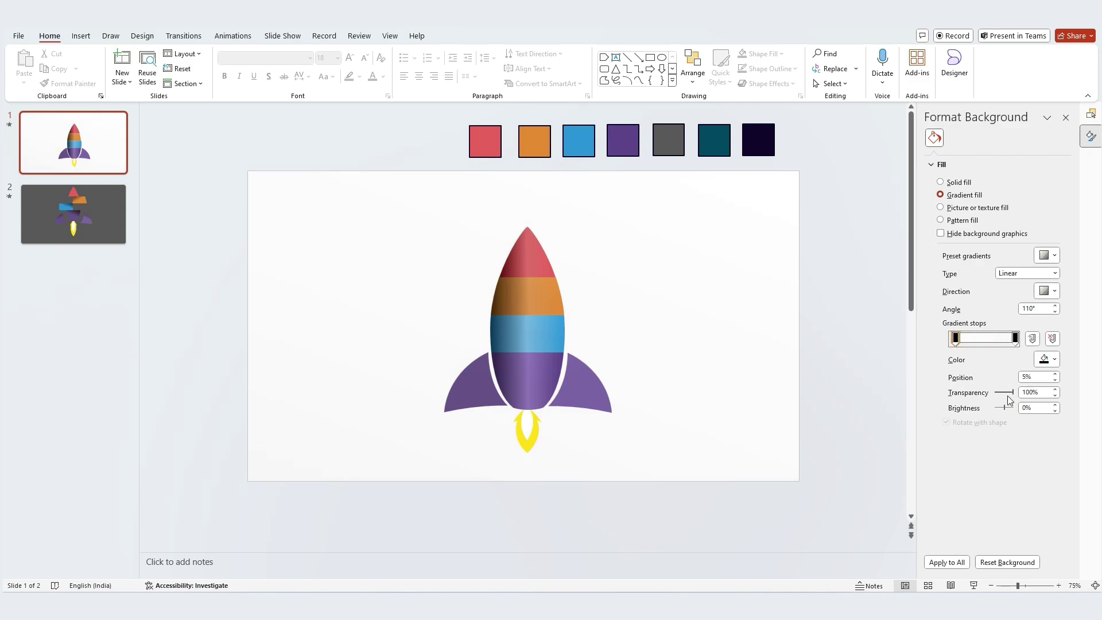
Try 50% transparency and the dark teal swatch colour on the first stop of the background gradient
drag(1011, 393, 1004, 392)
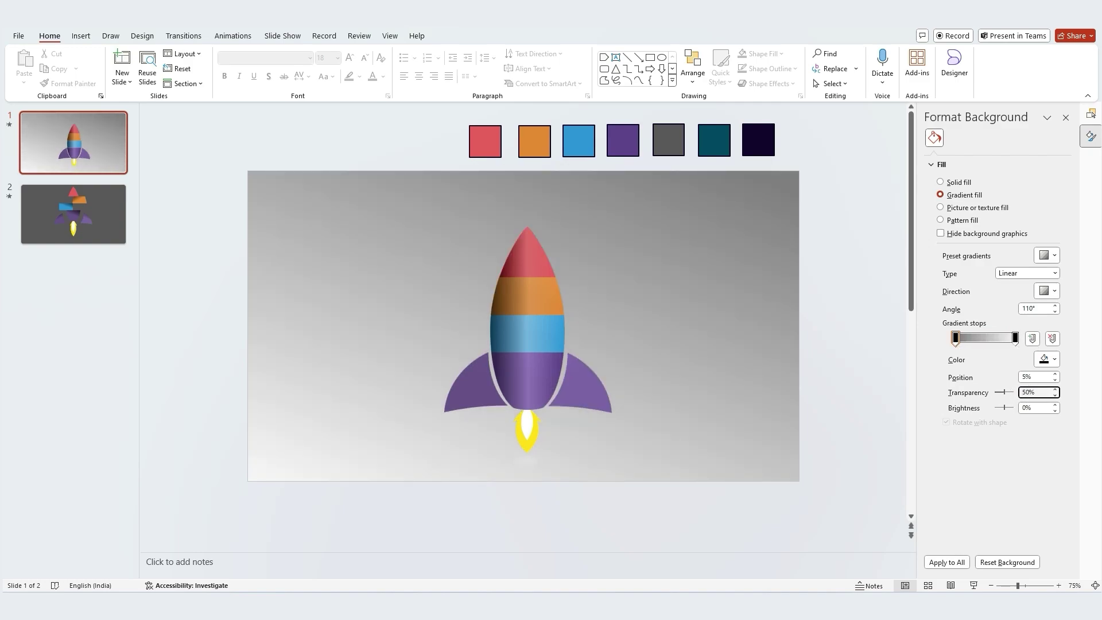
click(1054, 360)
click(1024, 554)
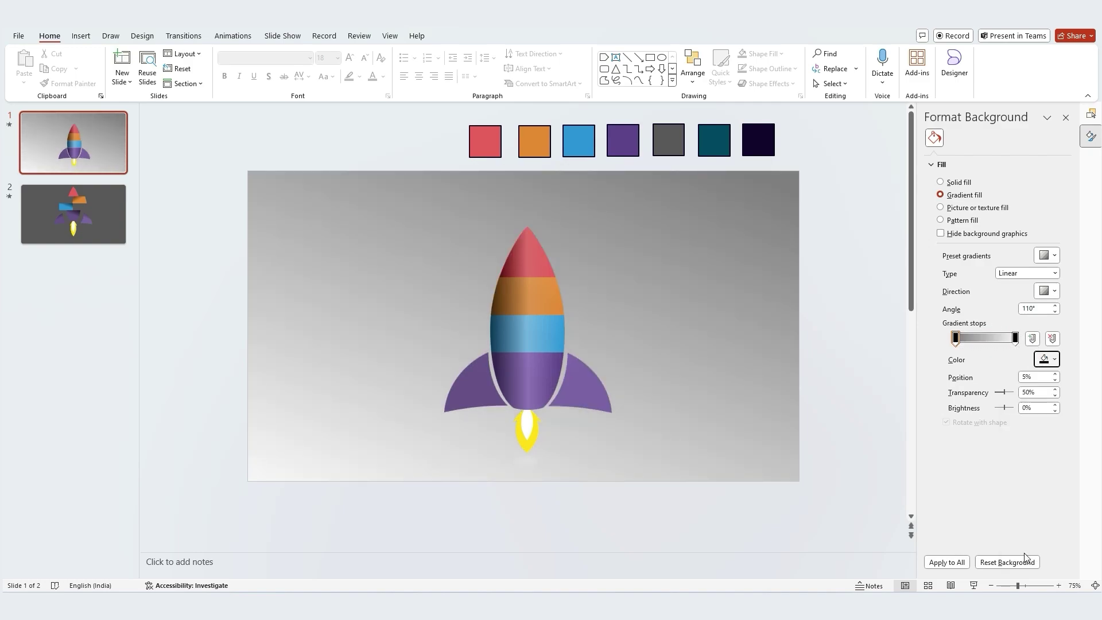
click(725, 138)
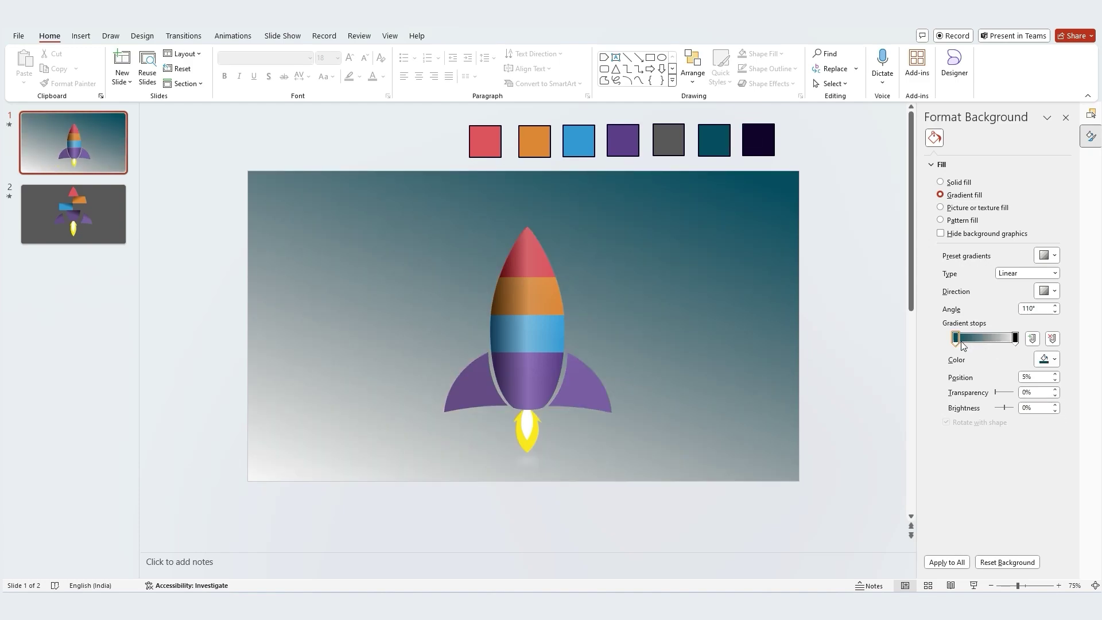
Colour the background gradient from the dark navy swatch to the dark teal swatch, and give slide 2 the same gradient background
click(1054, 360)
click(1024, 555)
click(761, 140)
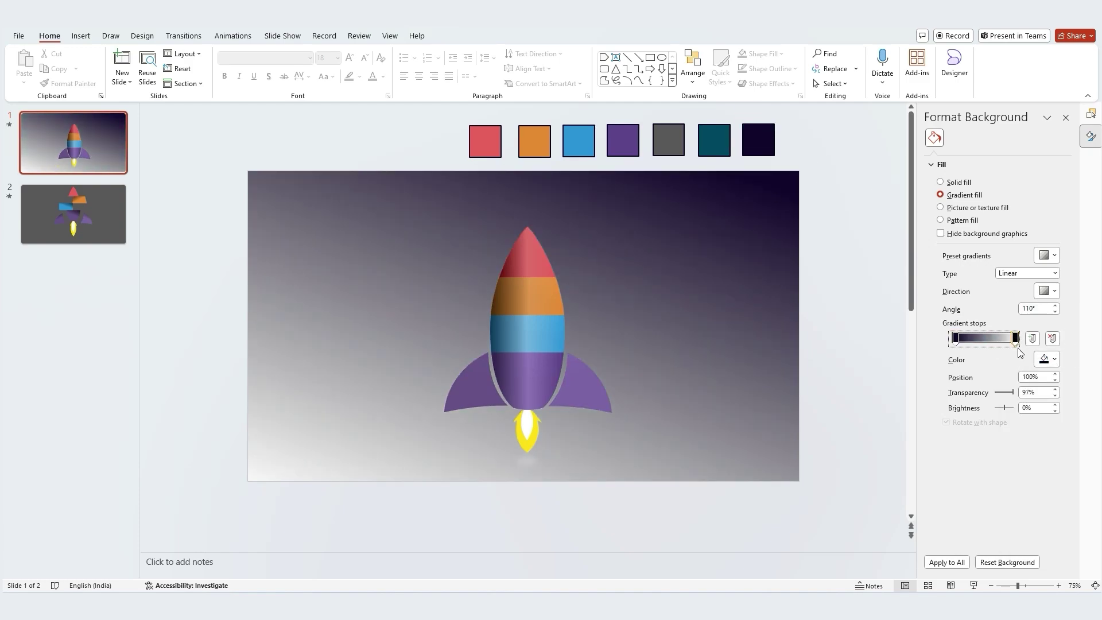
click(1054, 360)
click(1021, 557)
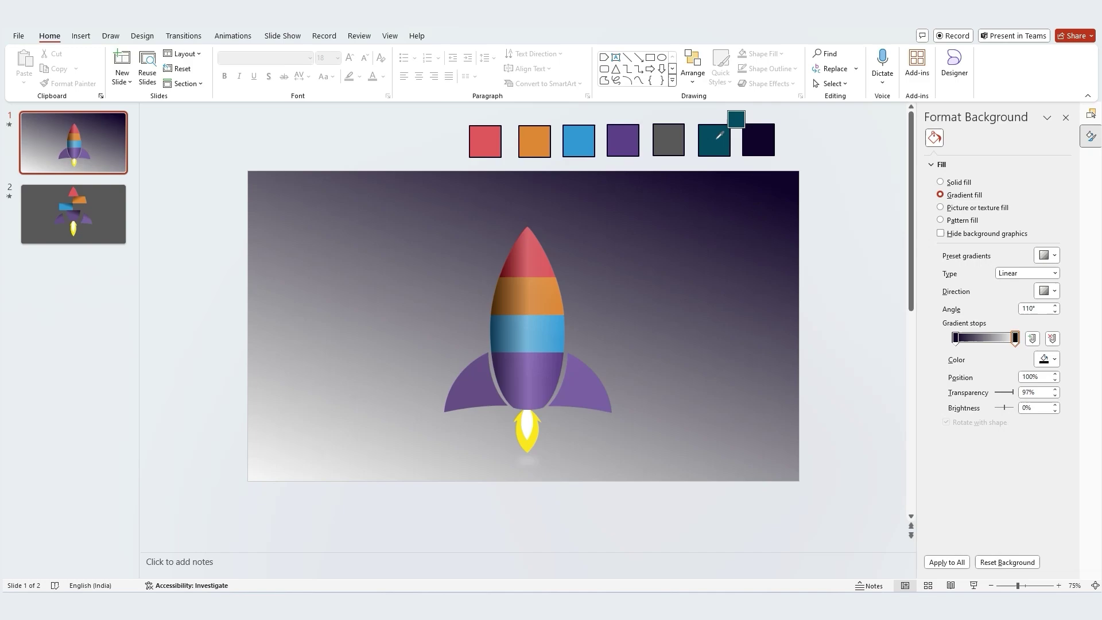
click(719, 136)
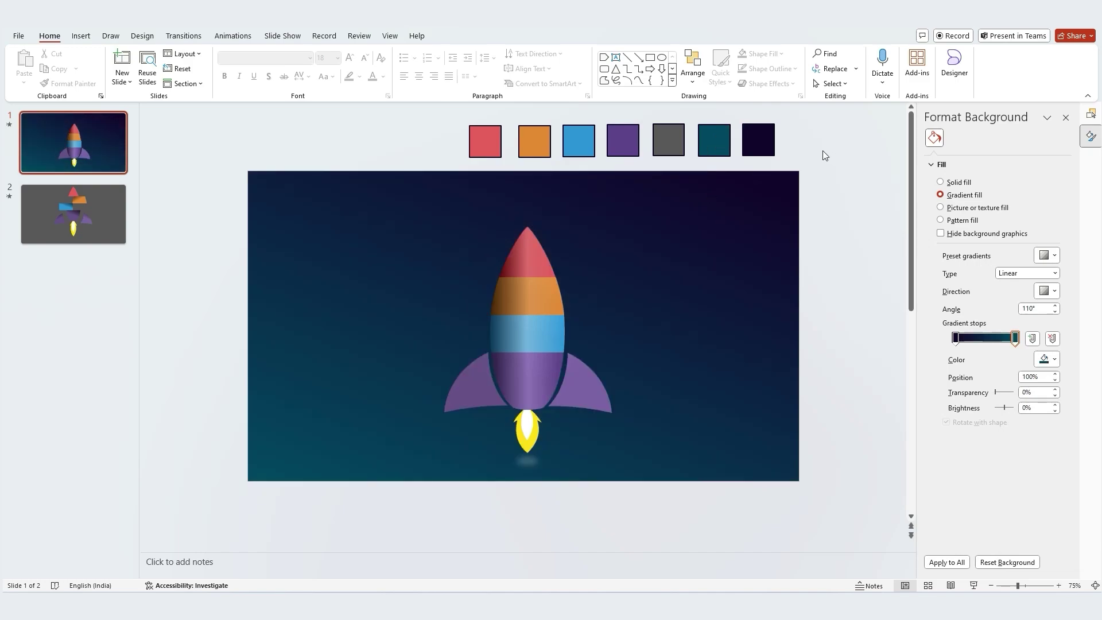
click(72, 200)
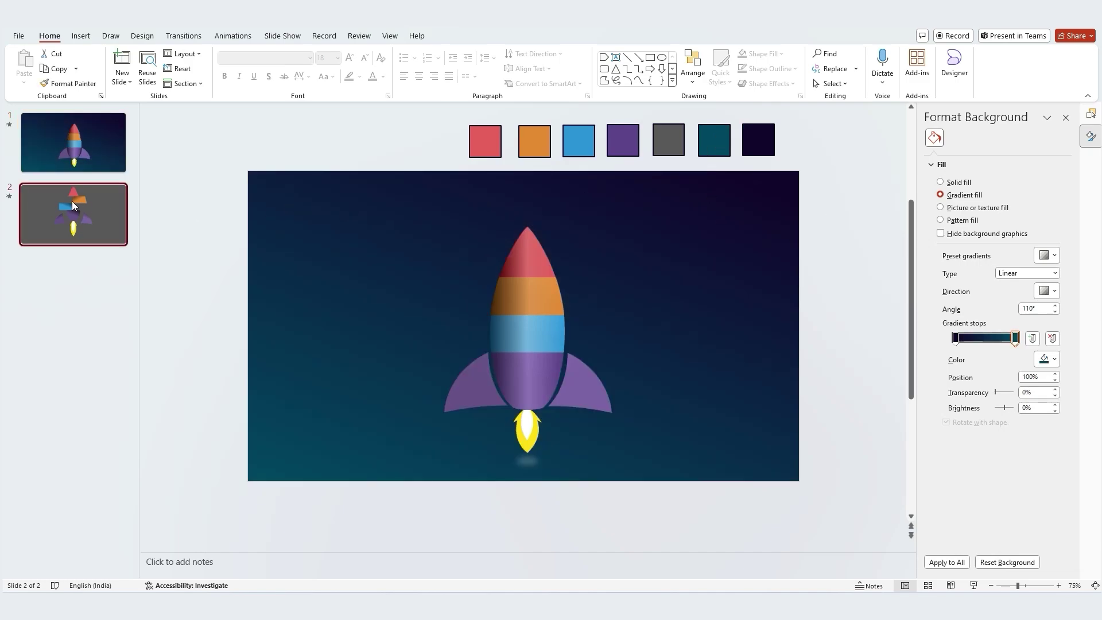
click(964, 196)
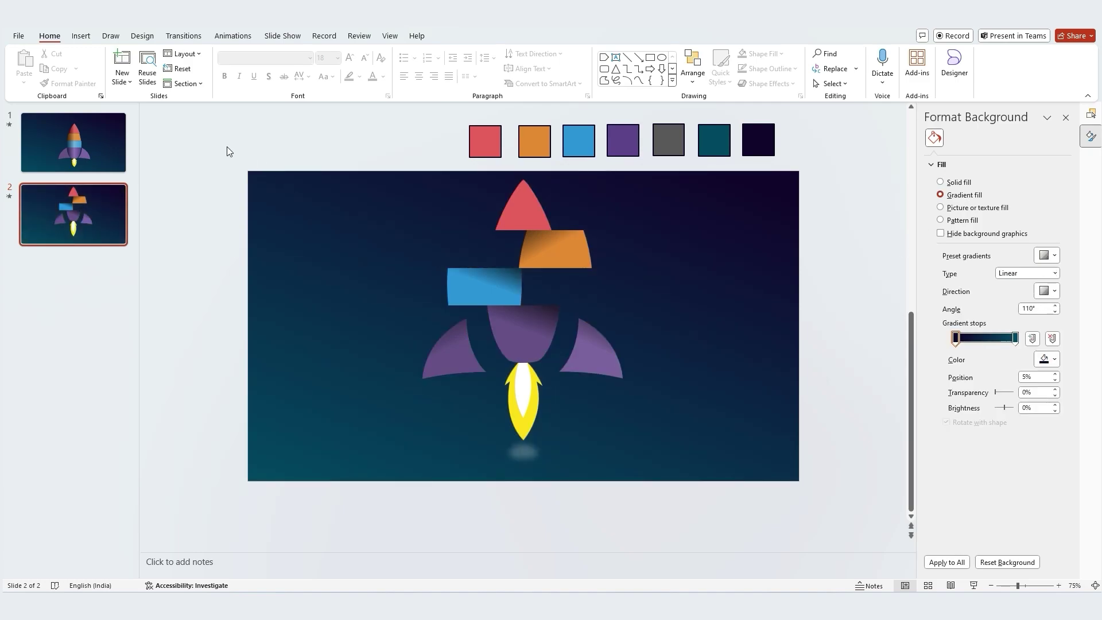
Insert the starry image Picture1 from the Rocket folder onto slide 2
click(79, 35)
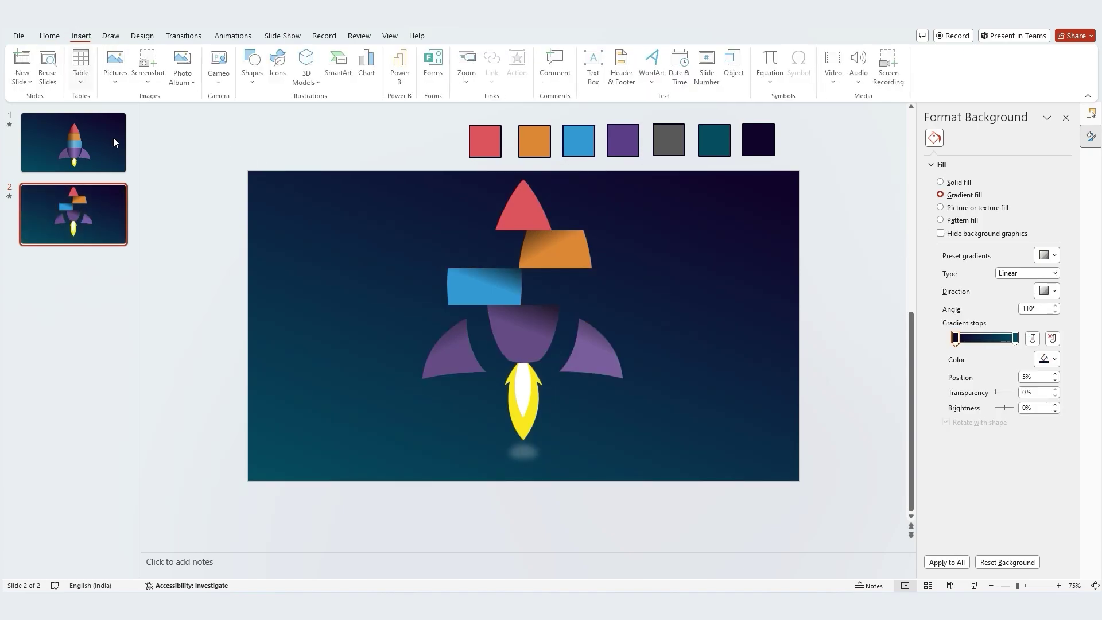
click(119, 87)
click(149, 120)
click(149, 120)
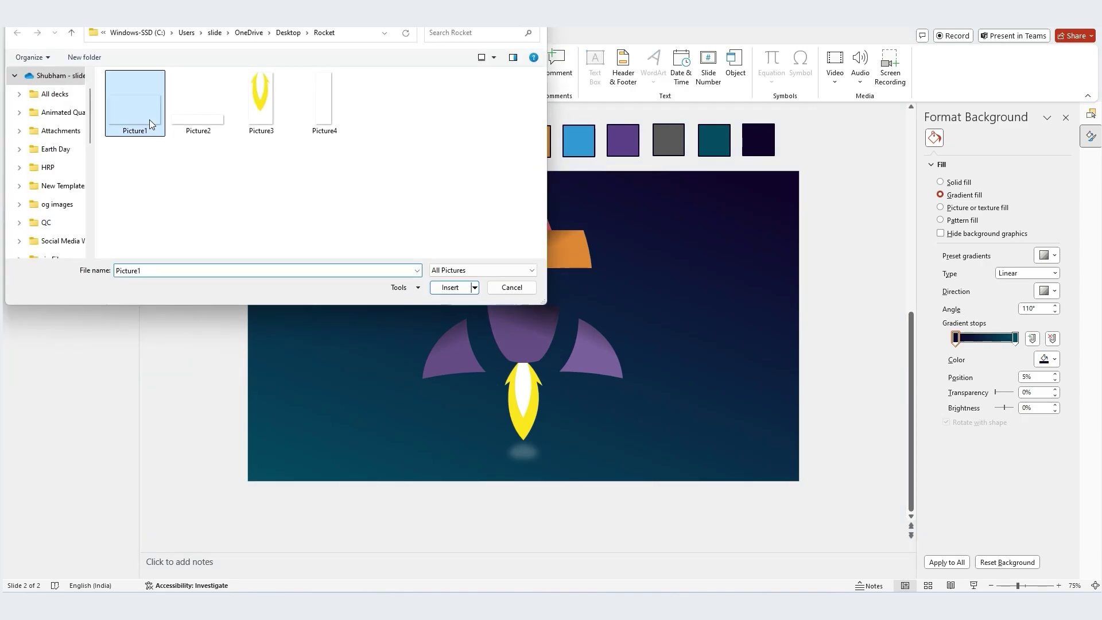
double_click(149, 119)
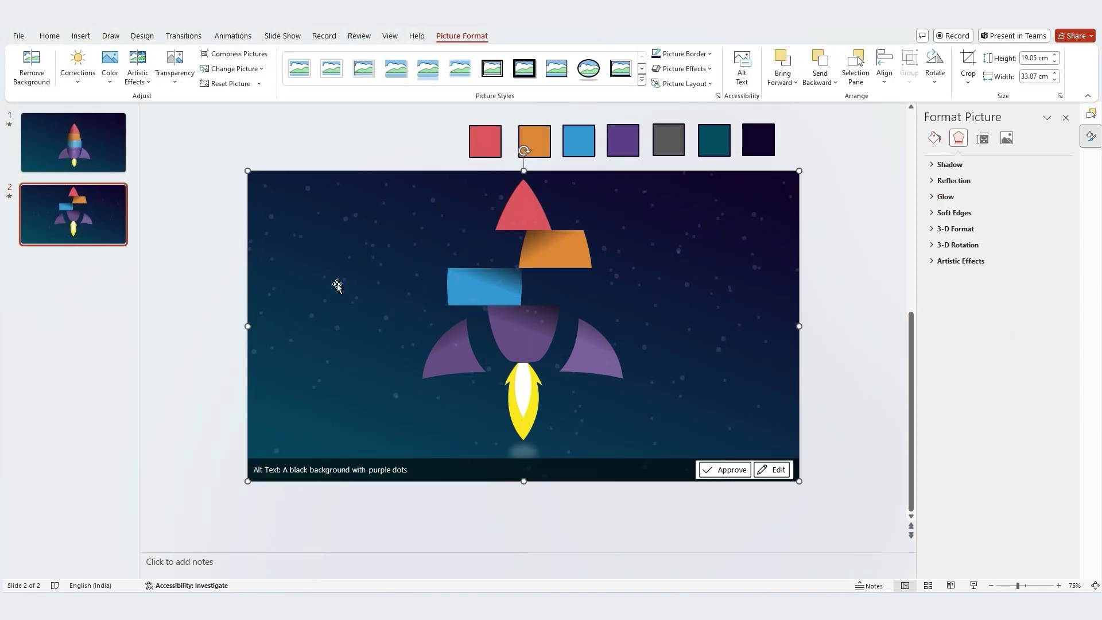
Paste the star picture onto slide 1 as well and send the star pictures behind the rocket artwork
click(73, 142)
right_click(597, 300)
click(644, 208)
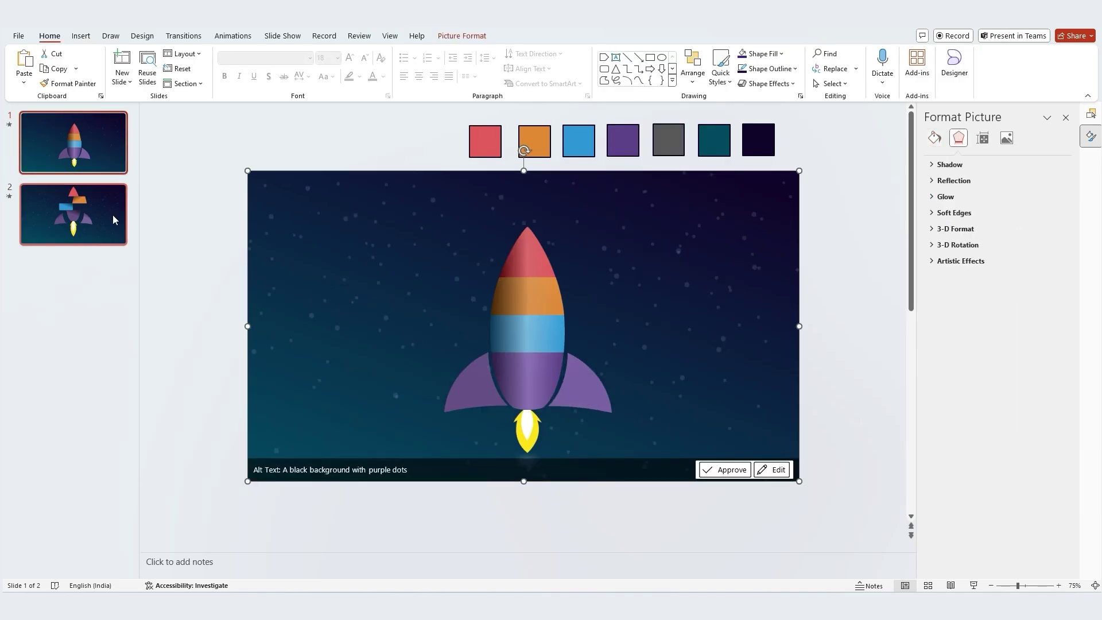
click(113, 220)
right_click(677, 287)
click(705, 414)
scroll(652, 415, up, 1)
Insert the white cloud image Picture2 from the Rocket folder onto slide 1
click(81, 36)
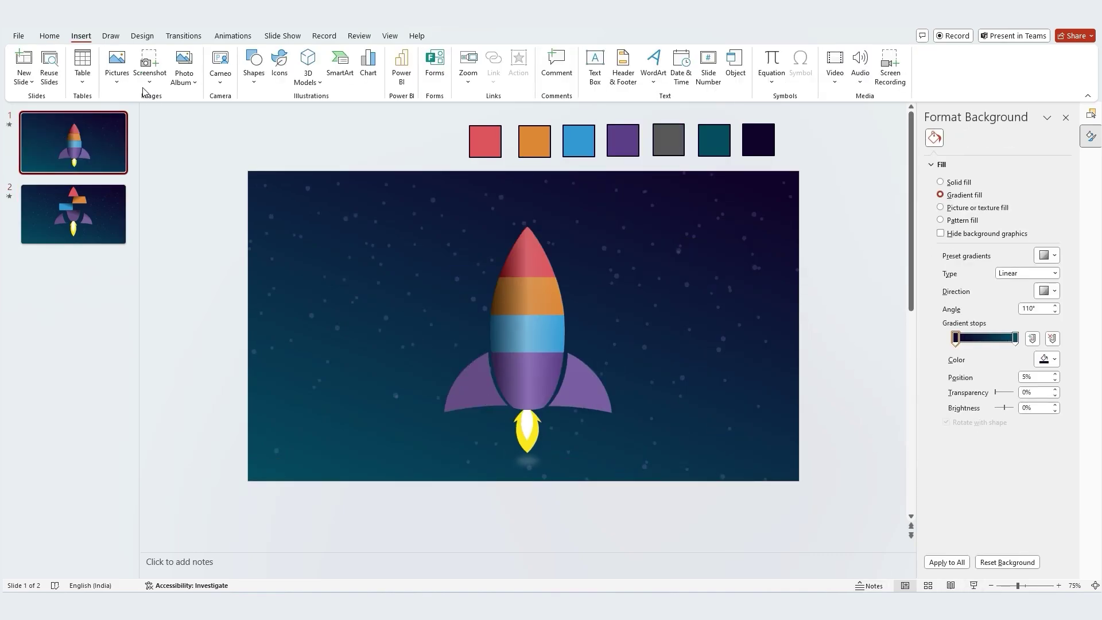
click(117, 69)
click(138, 115)
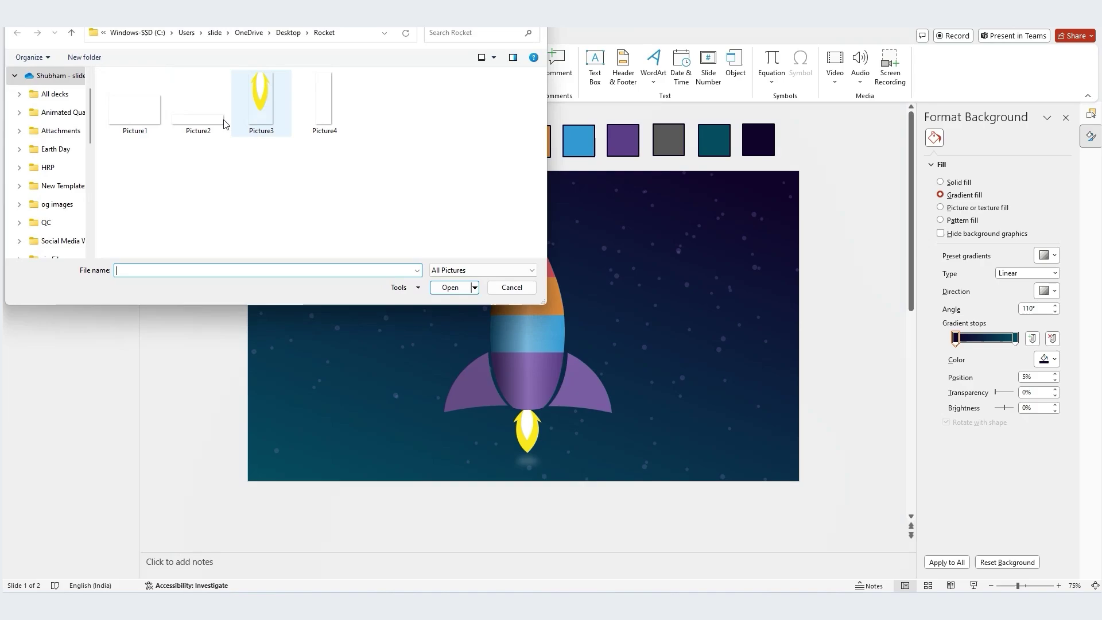
double_click(198, 117)
Position the cloud picture with its peak under the flame on slide 1 and reduce its height from below
drag(558, 357, 531, 499)
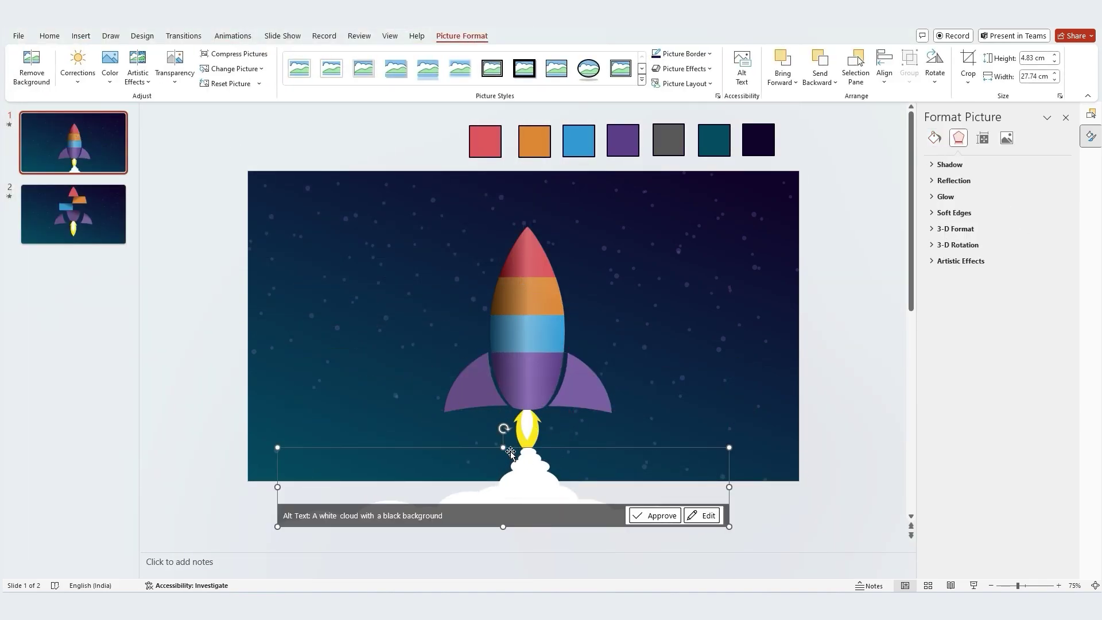
drag(503, 448, 534, 485)
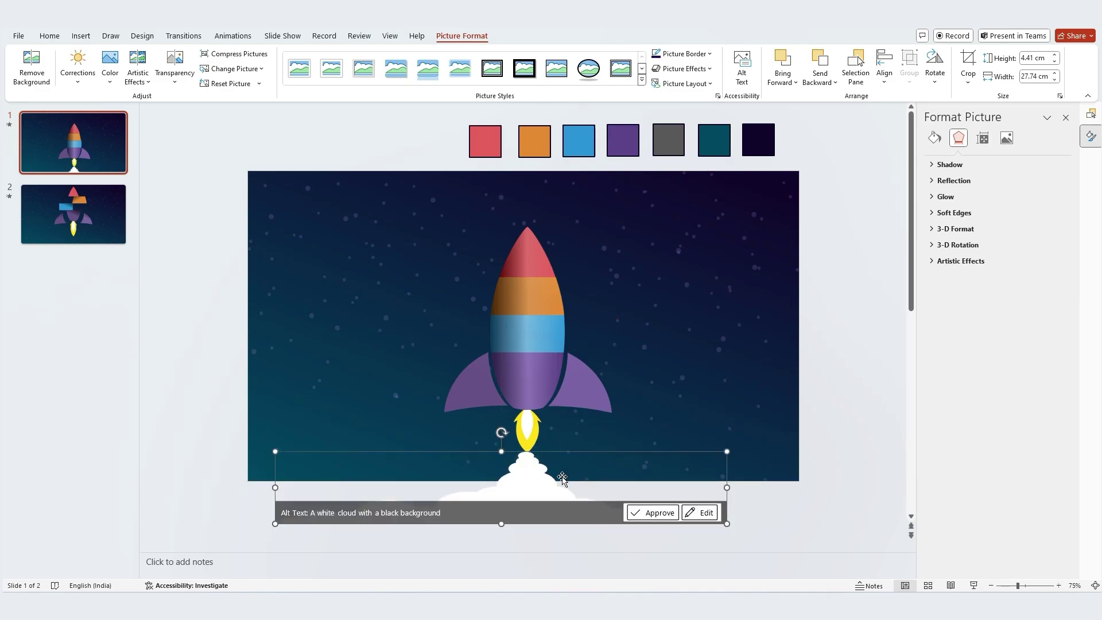
drag(501, 523, 501, 506)
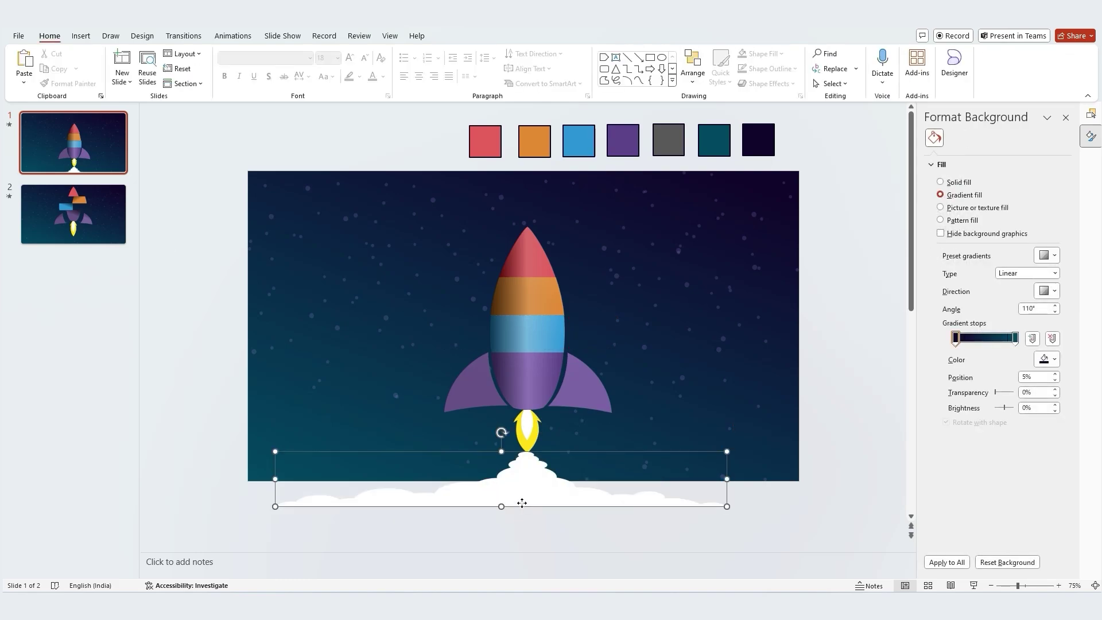
Paste the cloud picture onto slide 2 and stretch it upward until its peak reaches the flame
click(113, 238)
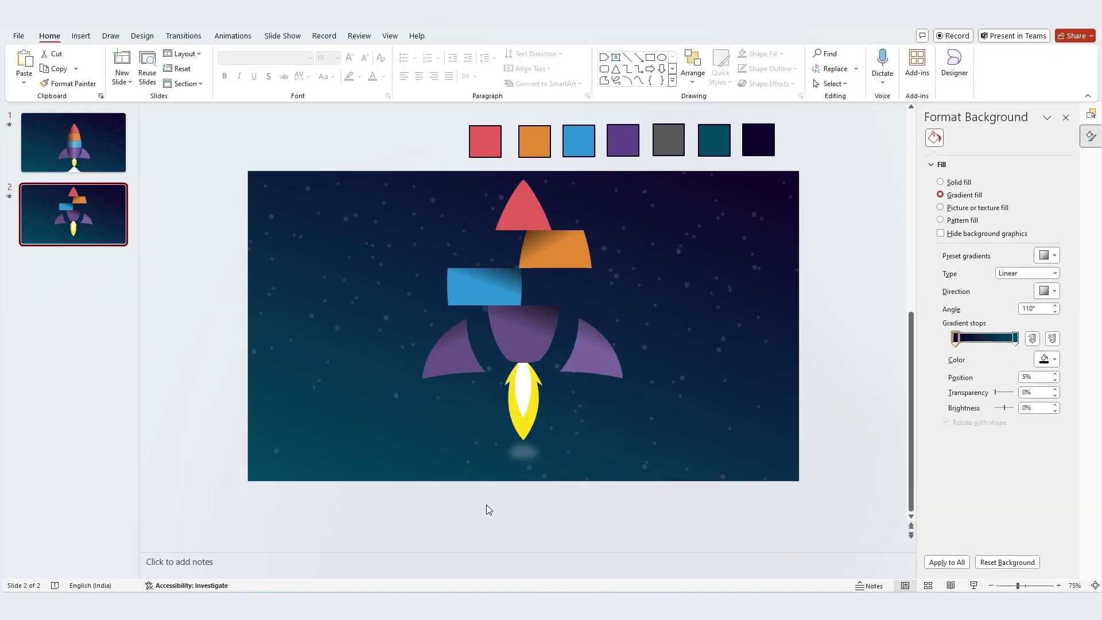
key(ctrl+v)
drag(500, 454, 499, 421)
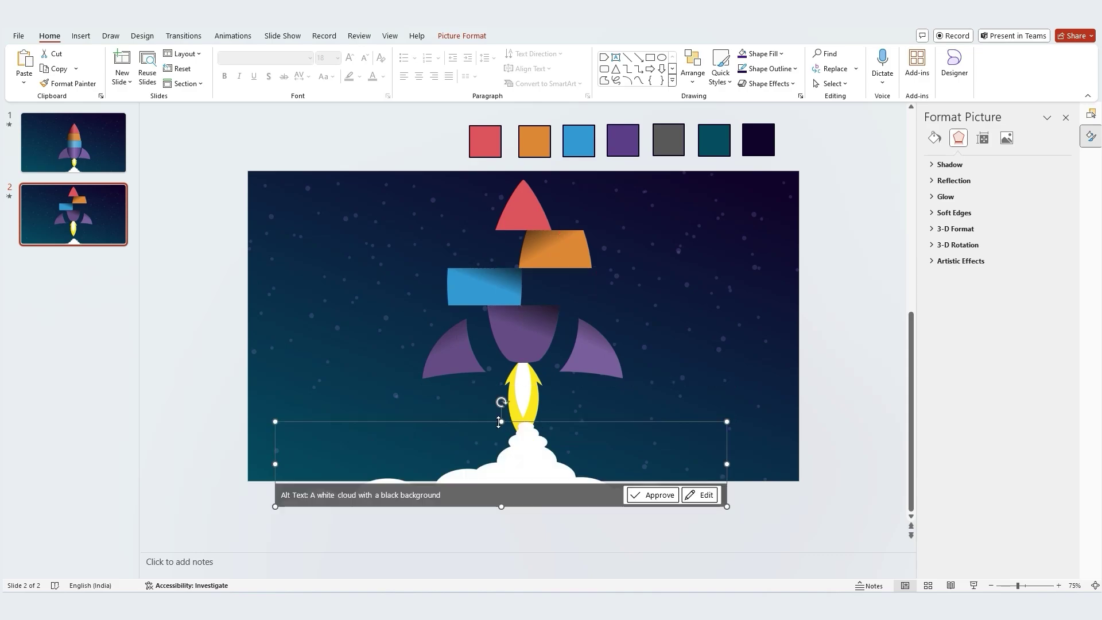
Send slide 2's cloud picture behind the flame and raise it to rest along the slide's lower edge
right_click(538, 454)
click(574, 308)
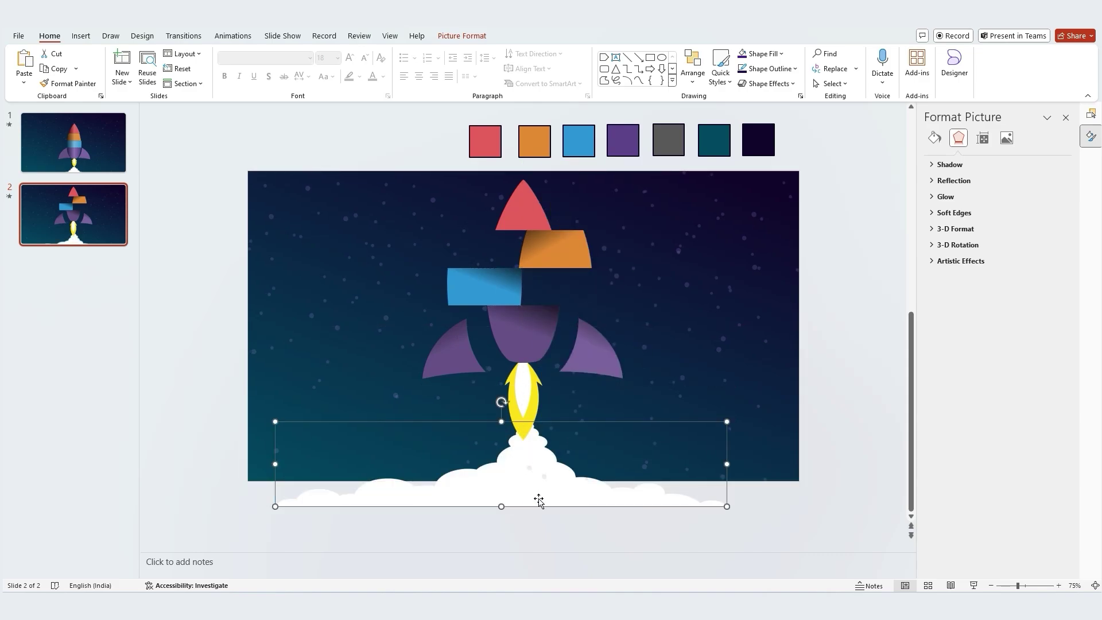
drag(539, 499, 502, 486)
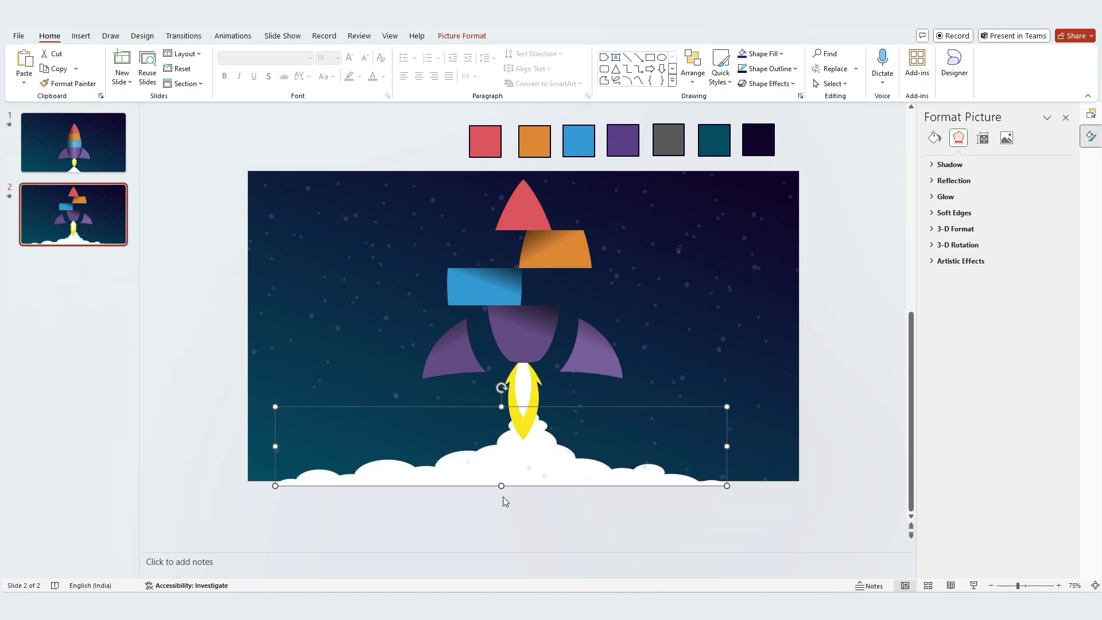
click(503, 497)
Draw a square of about 1.59 cm beside slide 2 and duplicate it into a column of four
click(91, 161)
click(74, 209)
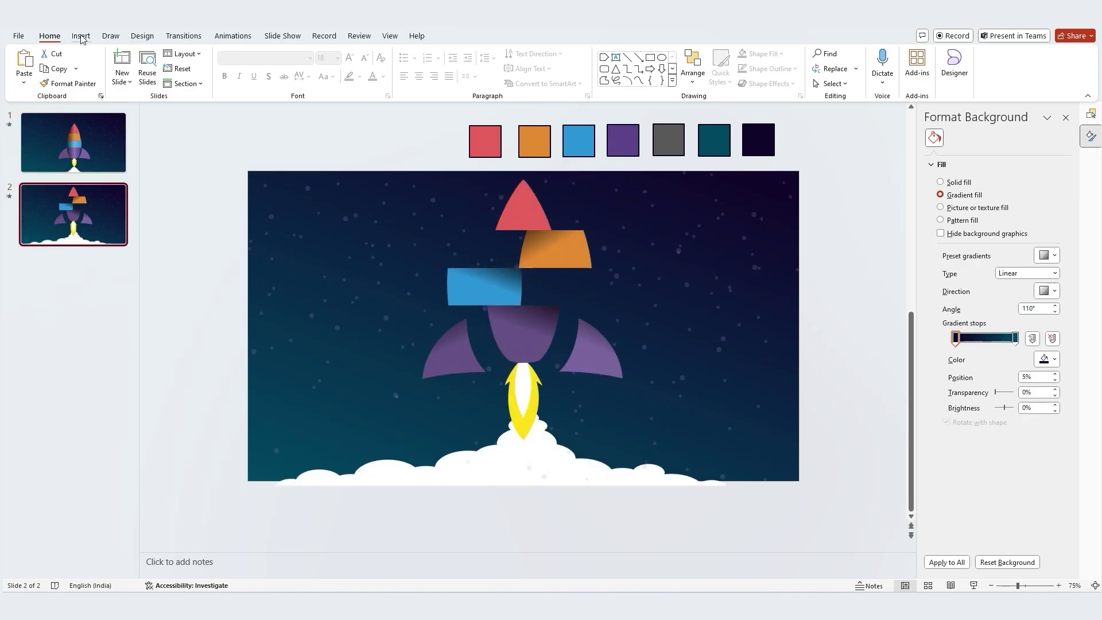
click(81, 36)
click(254, 65)
click(308, 126)
mouse_move(177, 179)
mouse_down()
mouse_move(205, 206)
mouse_move(197, 276)
mouse_up()
drag(196, 273, 195, 315)
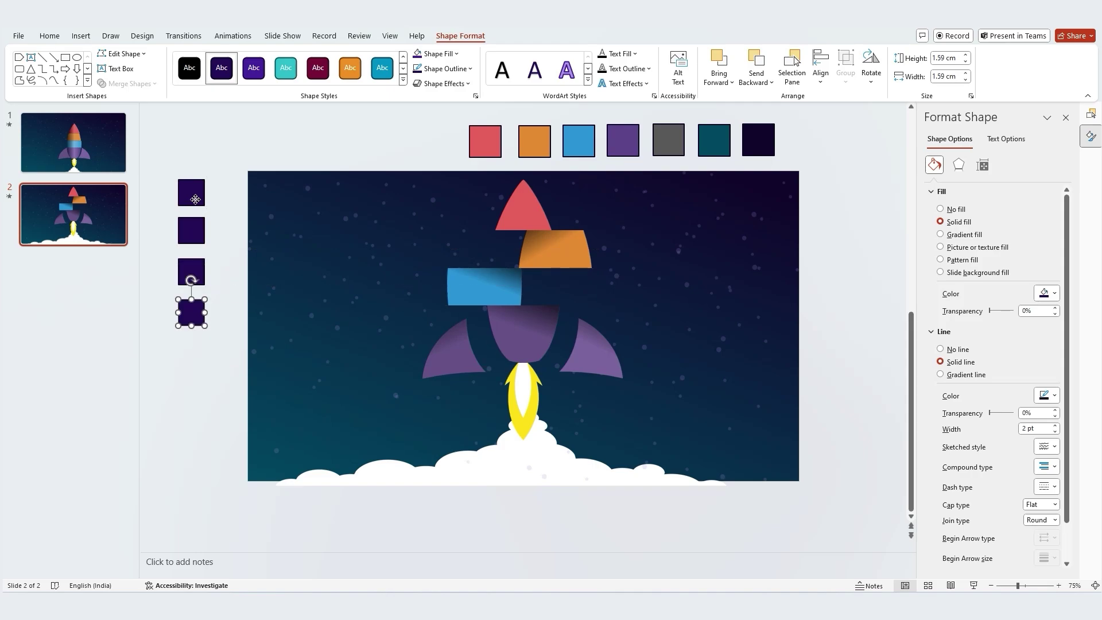
Arrange the four squares around the separated rocket on slide 2, placing an upper and a lower one on each side
click(192, 201)
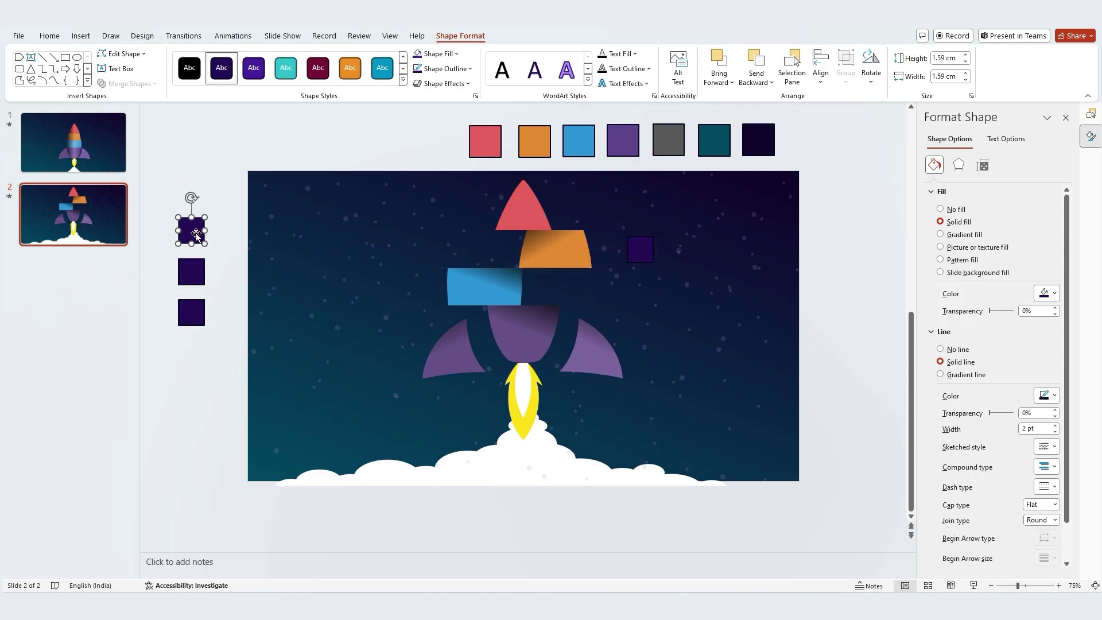
drag(196, 234, 661, 356)
drag(191, 272, 392, 250)
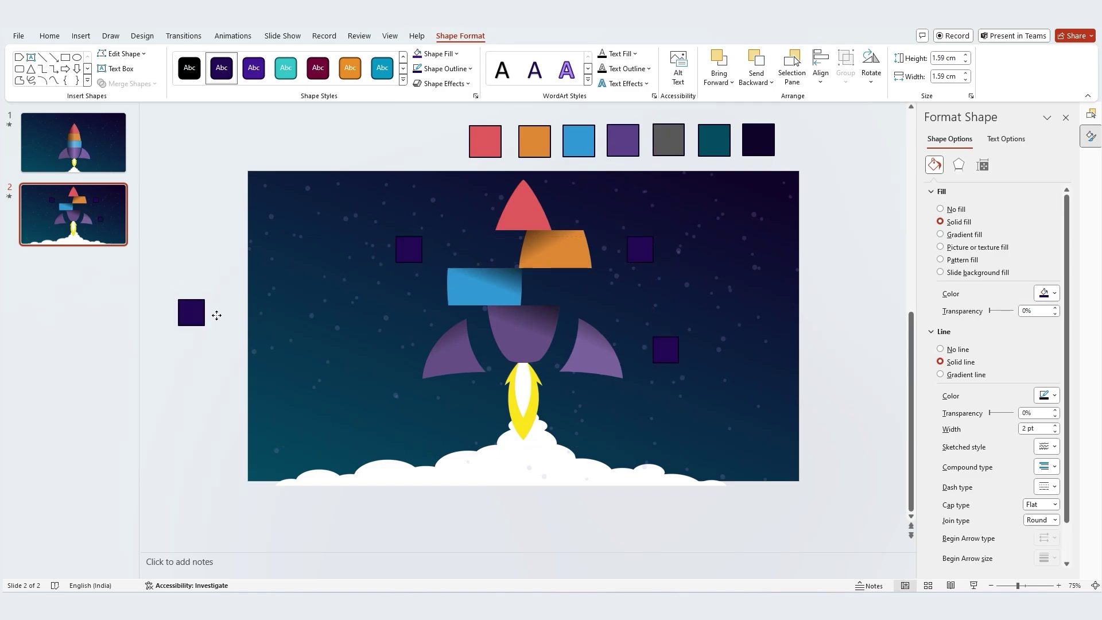
drag(191, 312, 374, 350)
drag(386, 350, 385, 354)
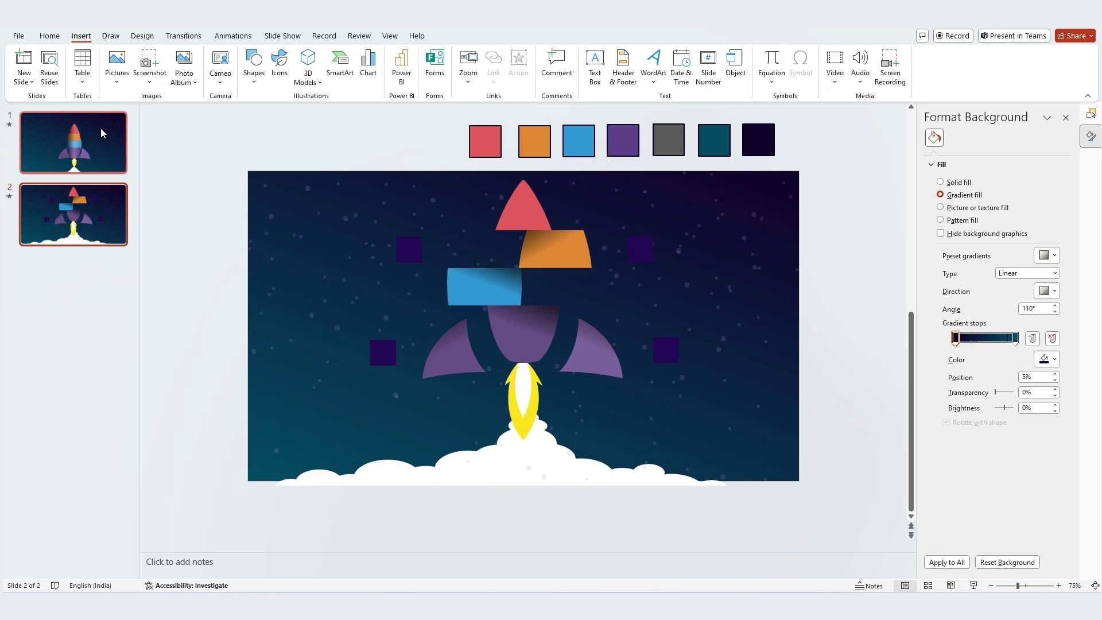
Draw a pentagon arrow about 1.59 cm high and 7.26 cm wide beside slide 2's lower-right square
click(258, 84)
click(263, 113)
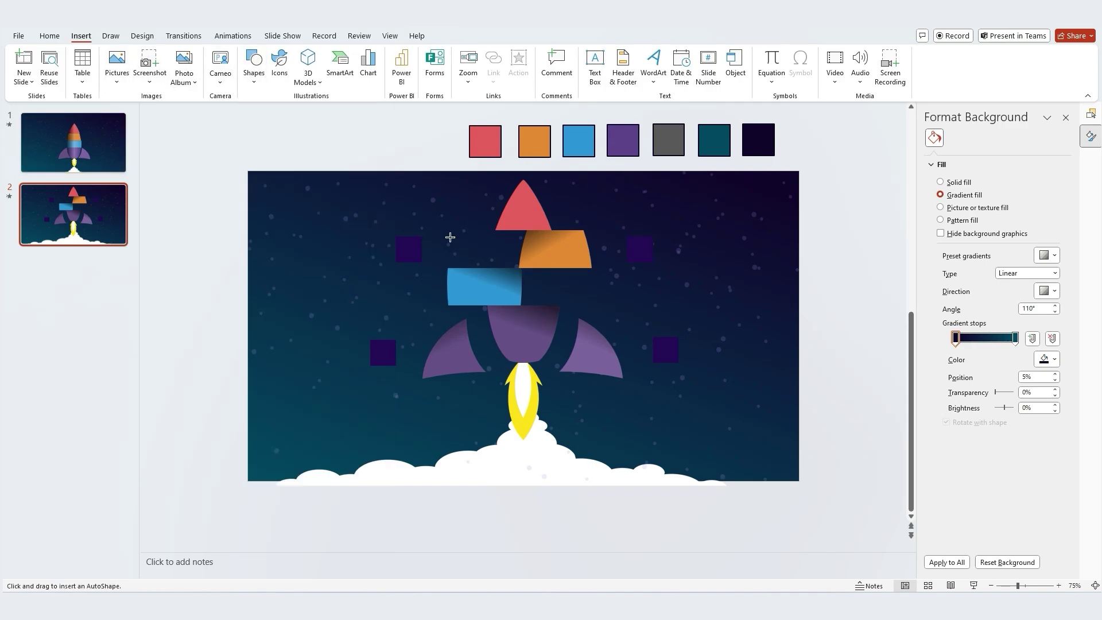
scroll(664, 362, down, 1)
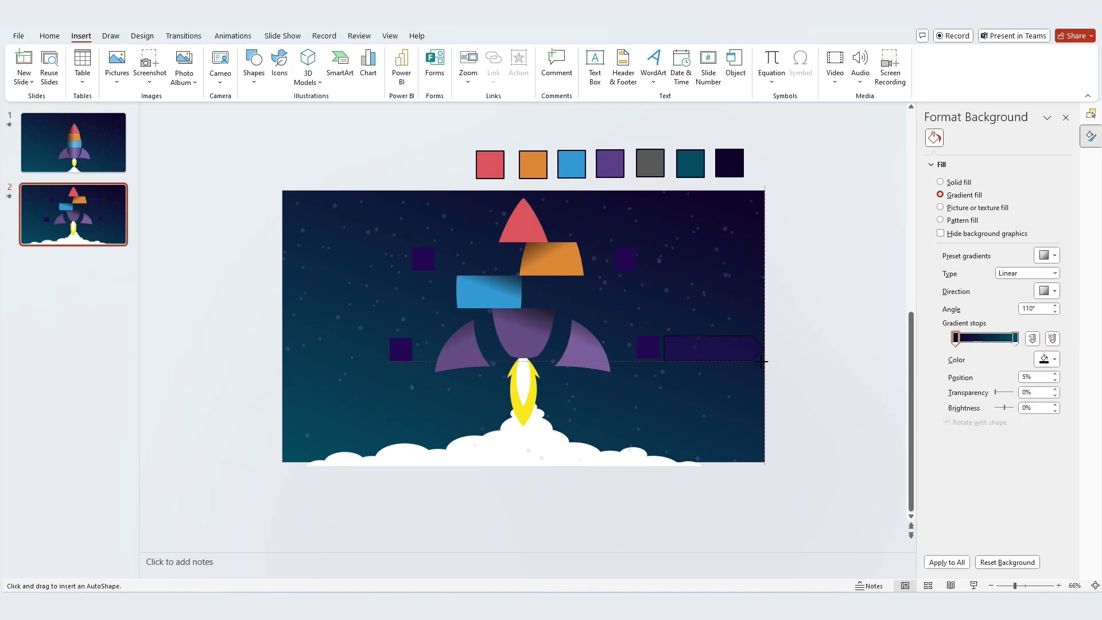
drag(762, 361, 735, 352)
scroll(802, 401, up, 4)
drag(736, 286, 738, 283)
drag(583, 315, 563, 313)
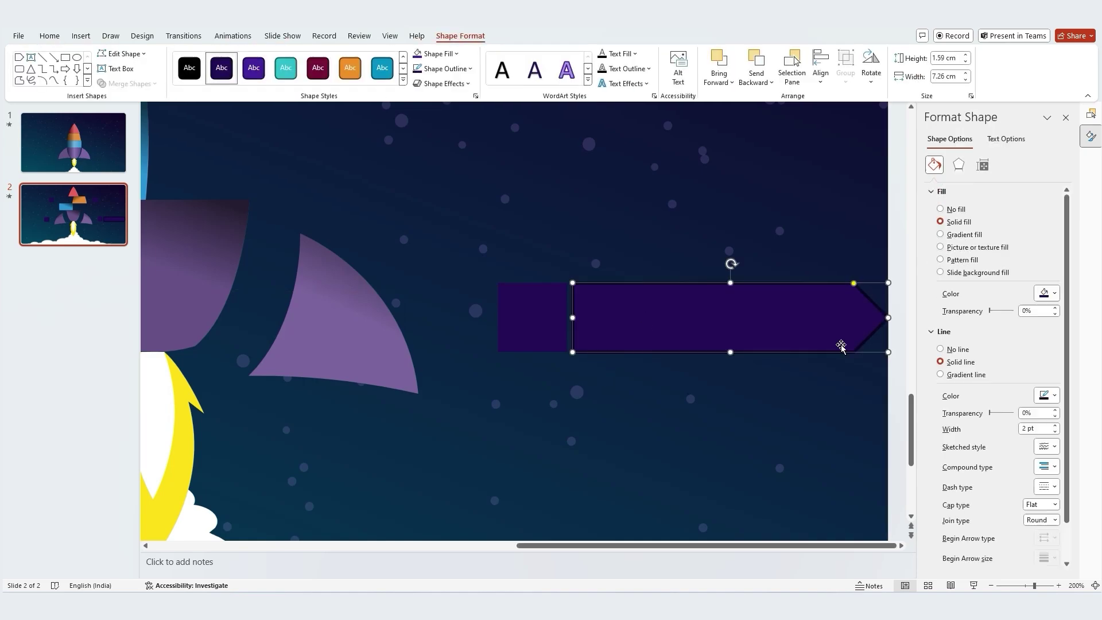
Duplicate the pentagon arrow beside the other three squares, with the two copies left of the rocket pointing outward
scroll(804, 369, down, 5)
drag(814, 357, 283, 225)
drag(283, 185, 282, 329)
drag(306, 228, 259, 371)
drag(785, 234, 822, 367)
Remove the outline from all four pentagon arrows on slide 2
click(769, 327)
click(760, 348)
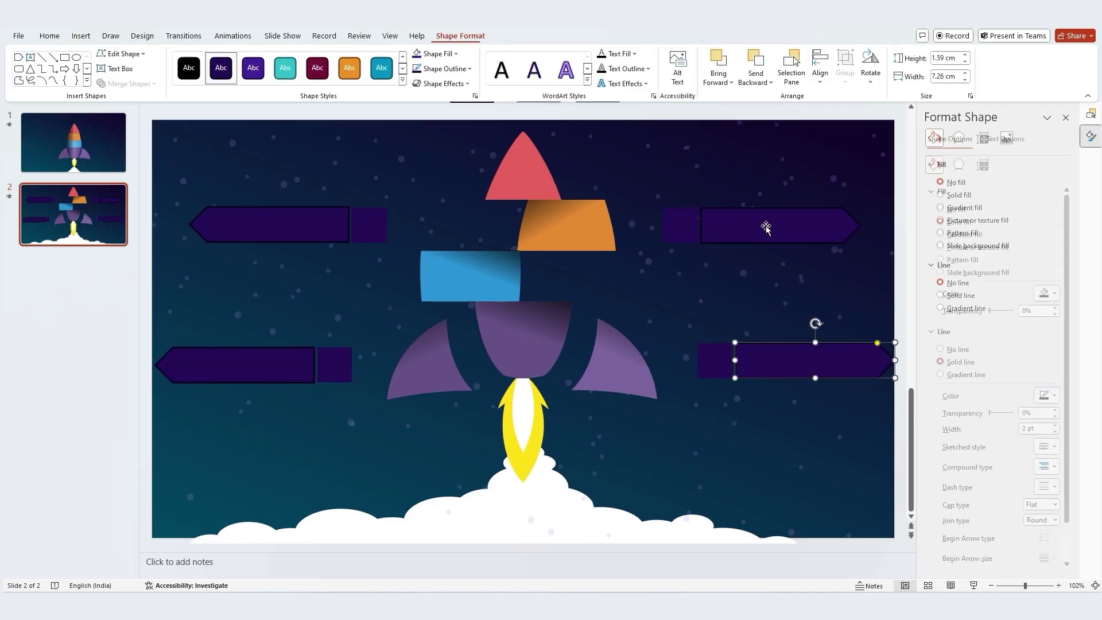
shift+click(765, 226)
shift+click(266, 224)
shift+click(261, 369)
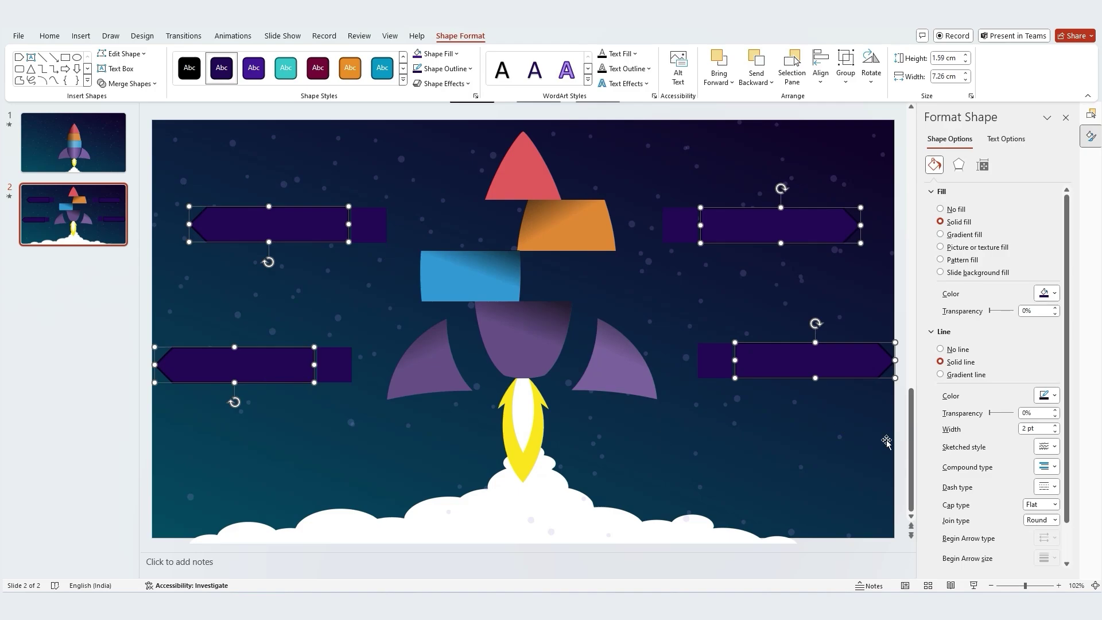
click(958, 349)
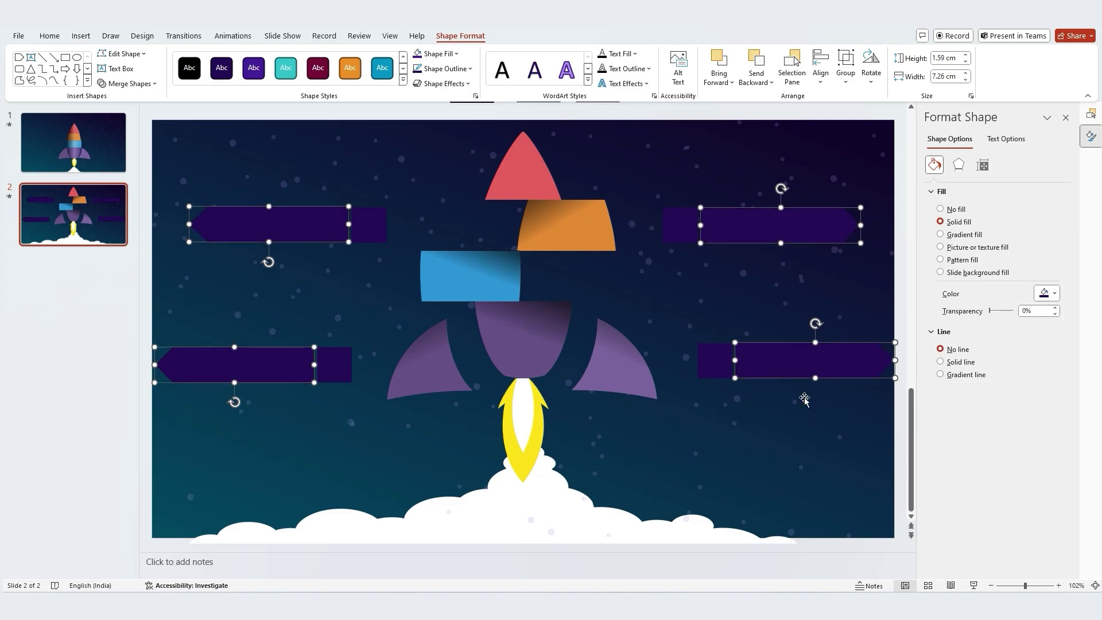
click(804, 400)
Fill the upper-right square and its arrow with the orange sampled from the rocket's orange section
click(757, 233)
click(678, 227)
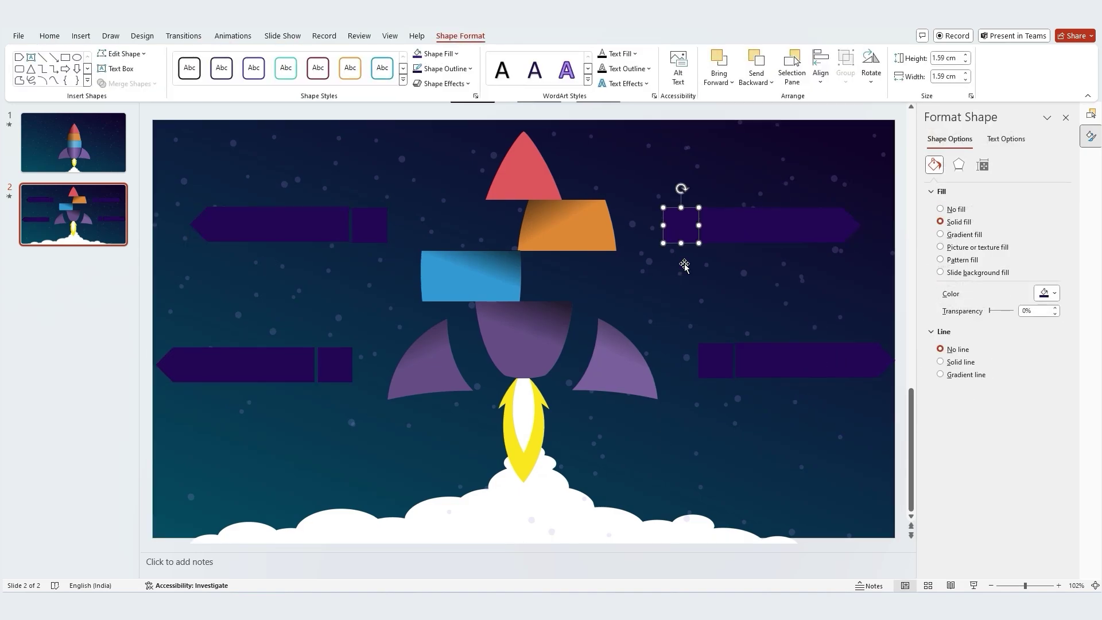
shift+click(790, 231)
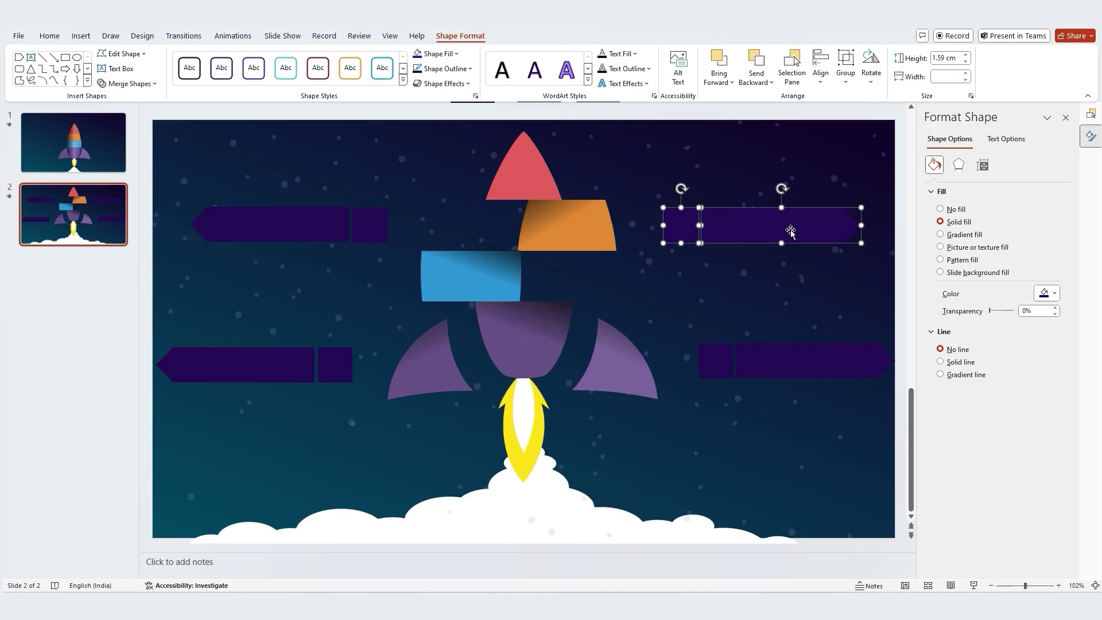
click(1055, 294)
click(1028, 494)
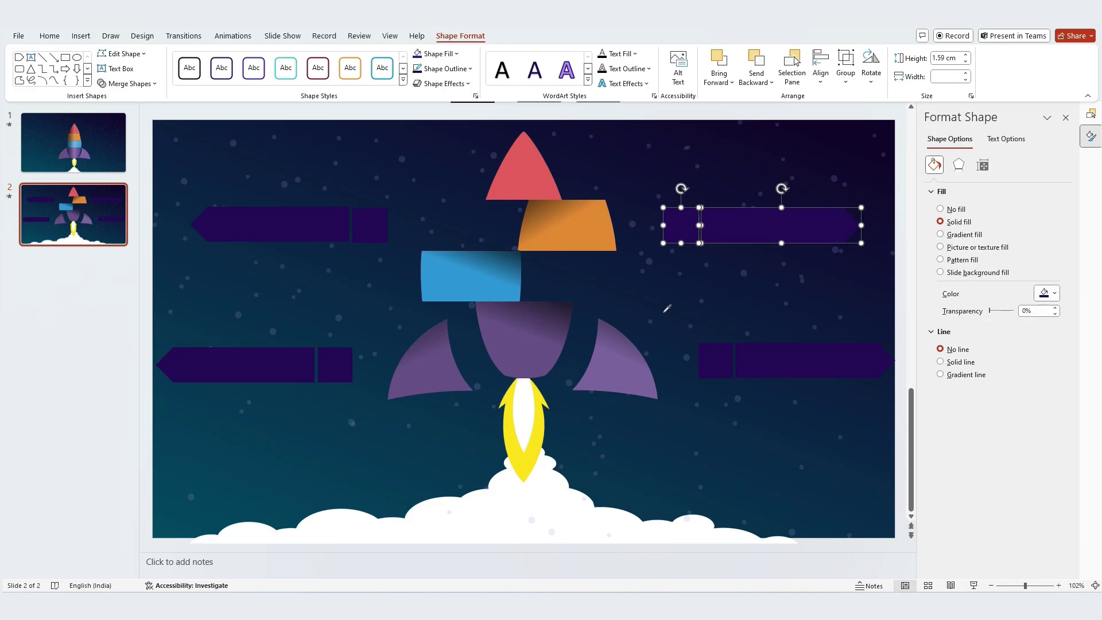
click(603, 238)
Fill the lower-right square and its arrow with the purple sampled from the rocket's right fin
click(740, 362)
shift+click(717, 362)
click(1054, 294)
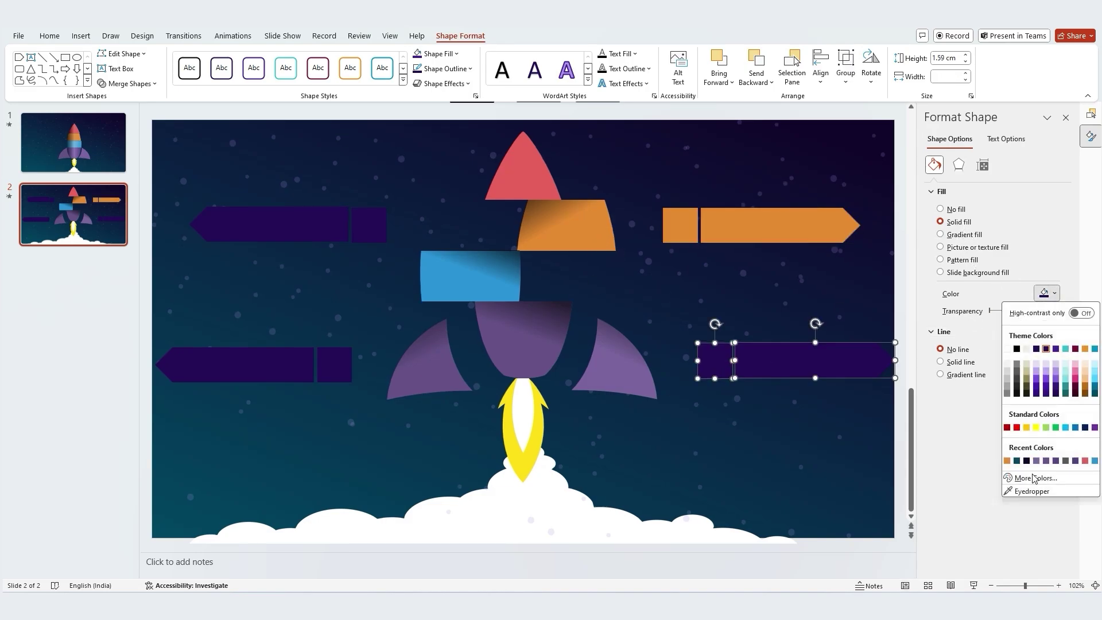
click(1033, 478)
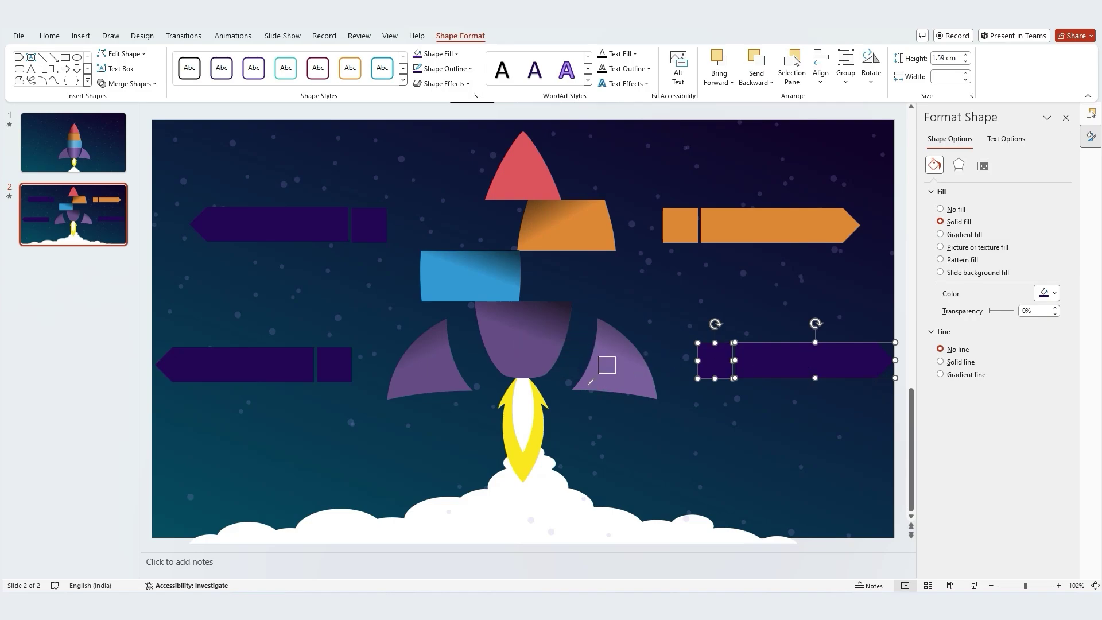
click(588, 383)
Fill the lower-left square and its arrow with the blue sampled from the rocket's blue section
click(336, 368)
shift+click(277, 365)
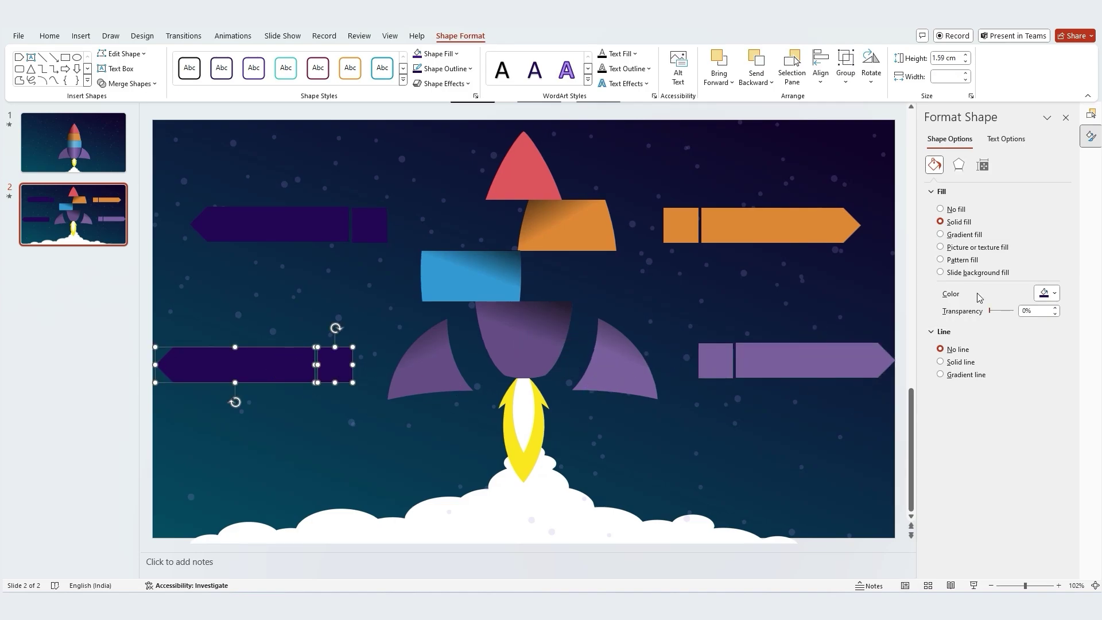
click(1055, 295)
click(1033, 482)
click(430, 293)
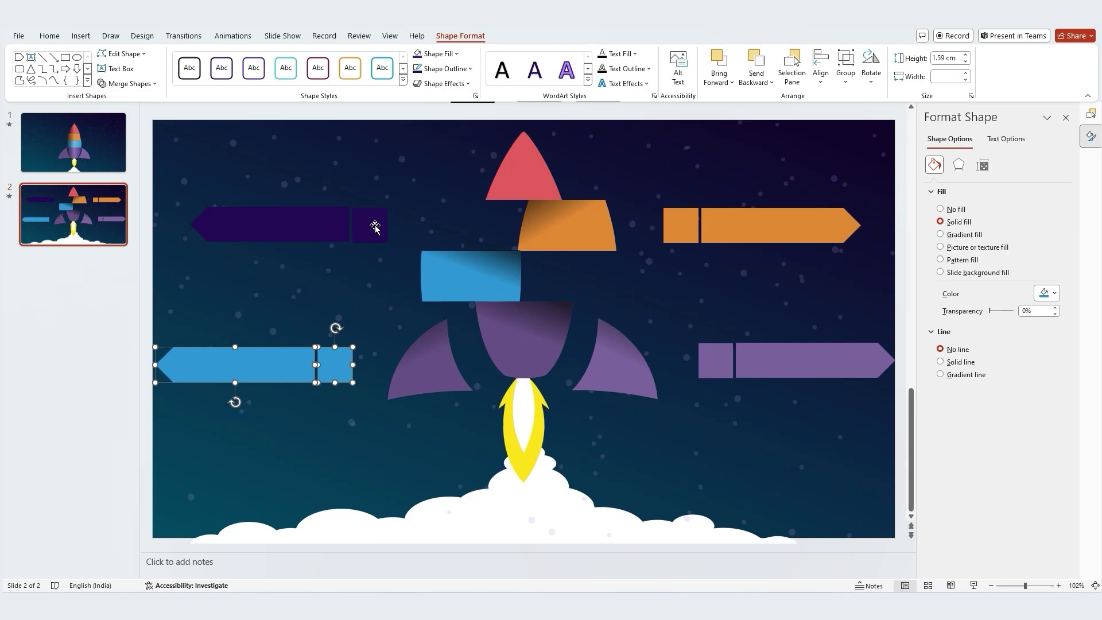
Fill the upper-left square and its arrow with the red sampled from the rocket's nose
click(373, 226)
shift+click(276, 224)
click(1055, 295)
click(1030, 494)
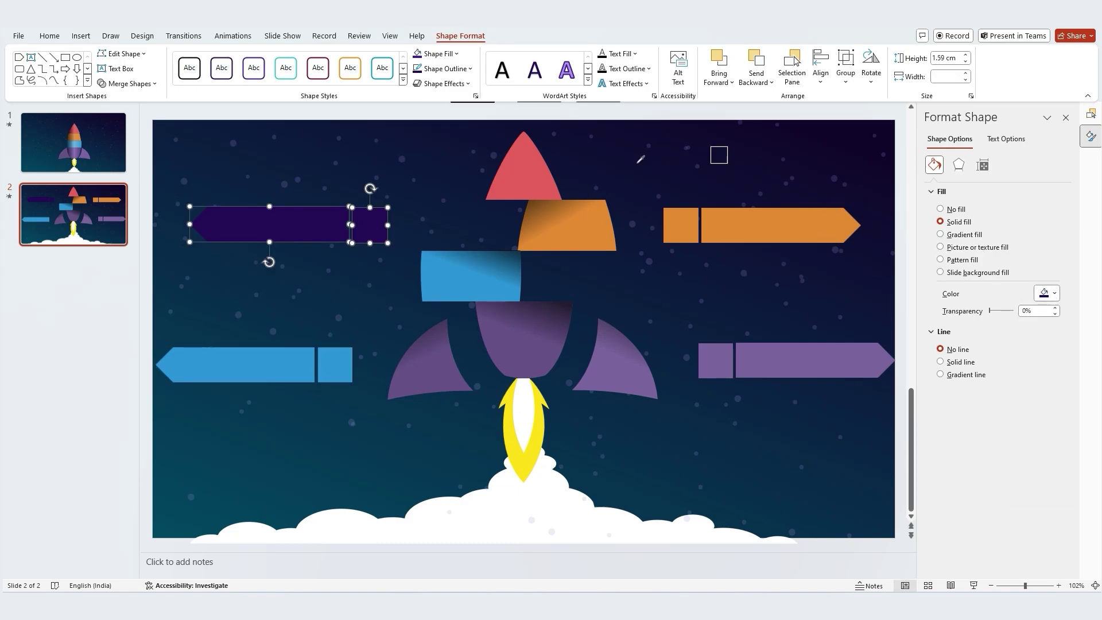
click(499, 191)
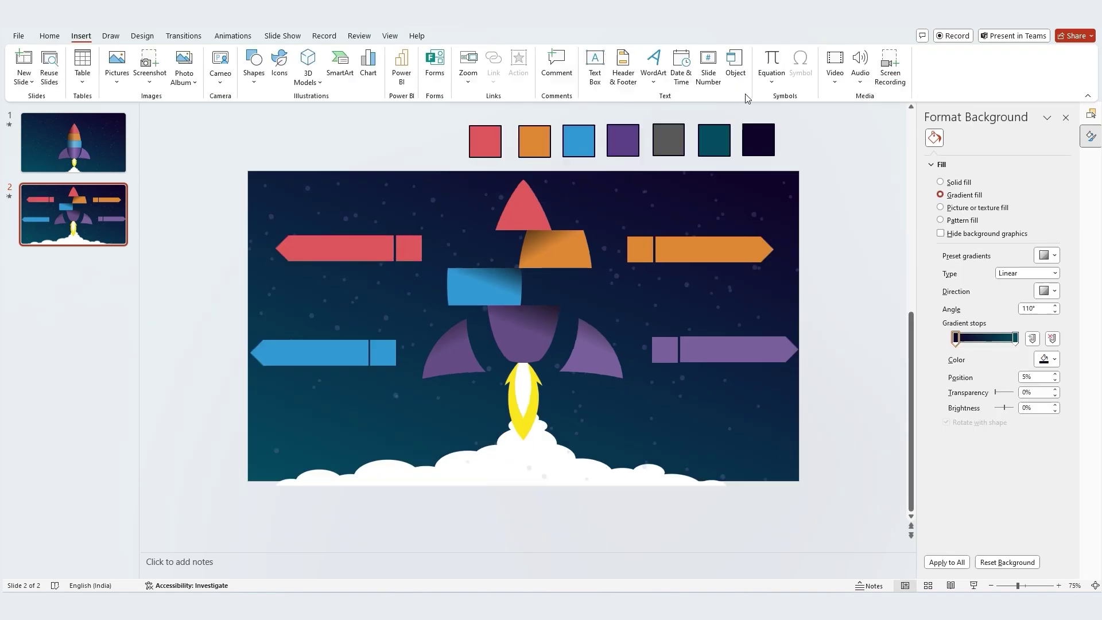
Write "Insert Text Here" in the orange arrow and in the purple arrow
click(595, 67)
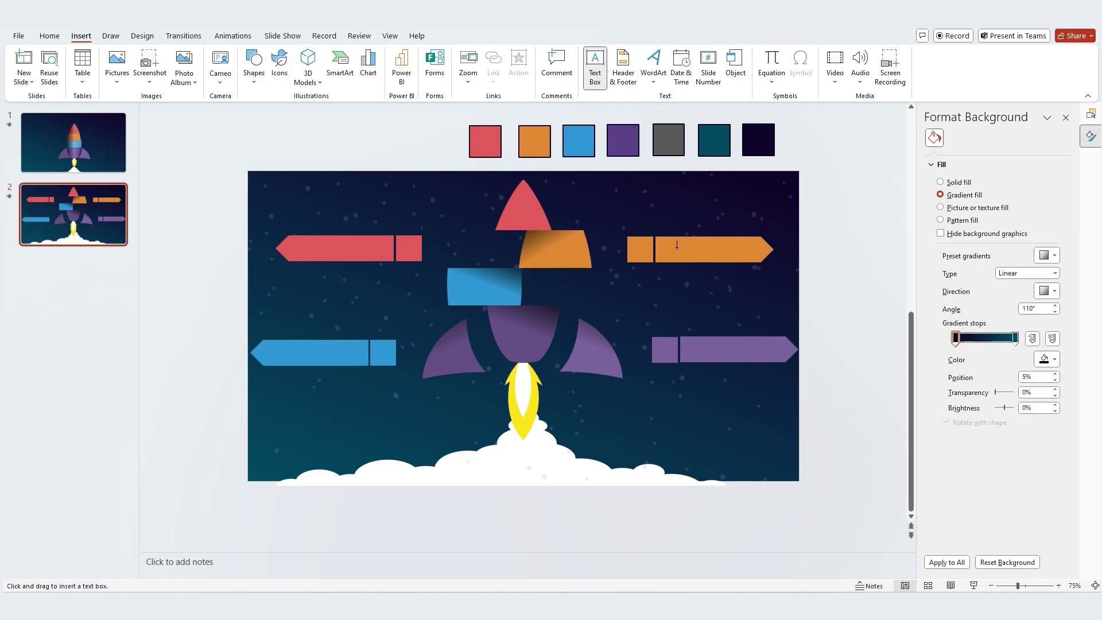
click(678, 250)
text(Insert Text Here)
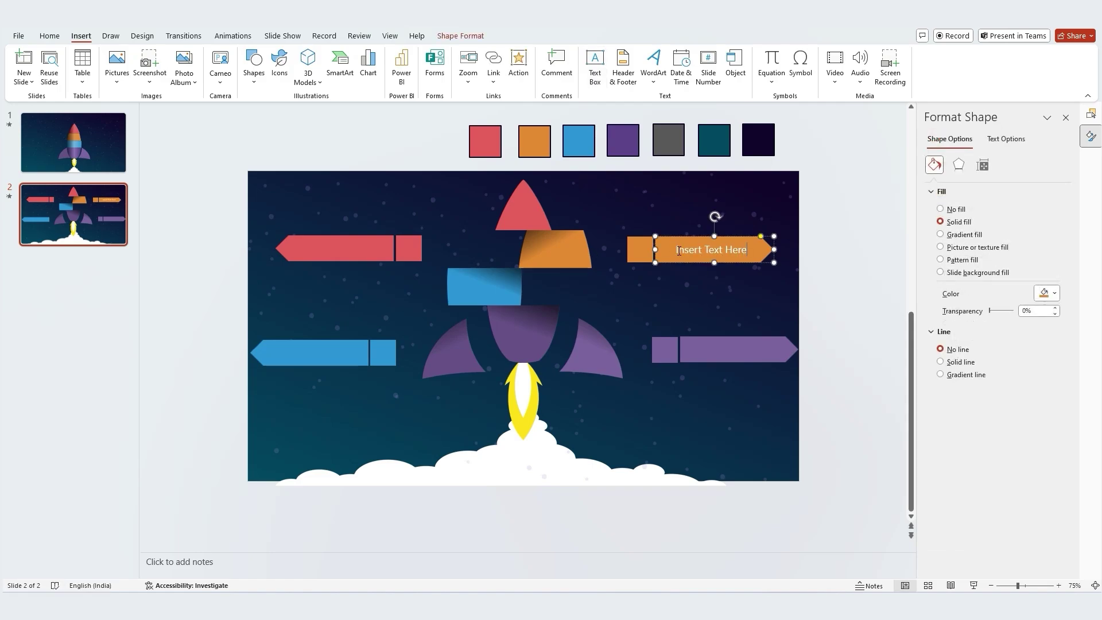
click(643, 206)
click(595, 66)
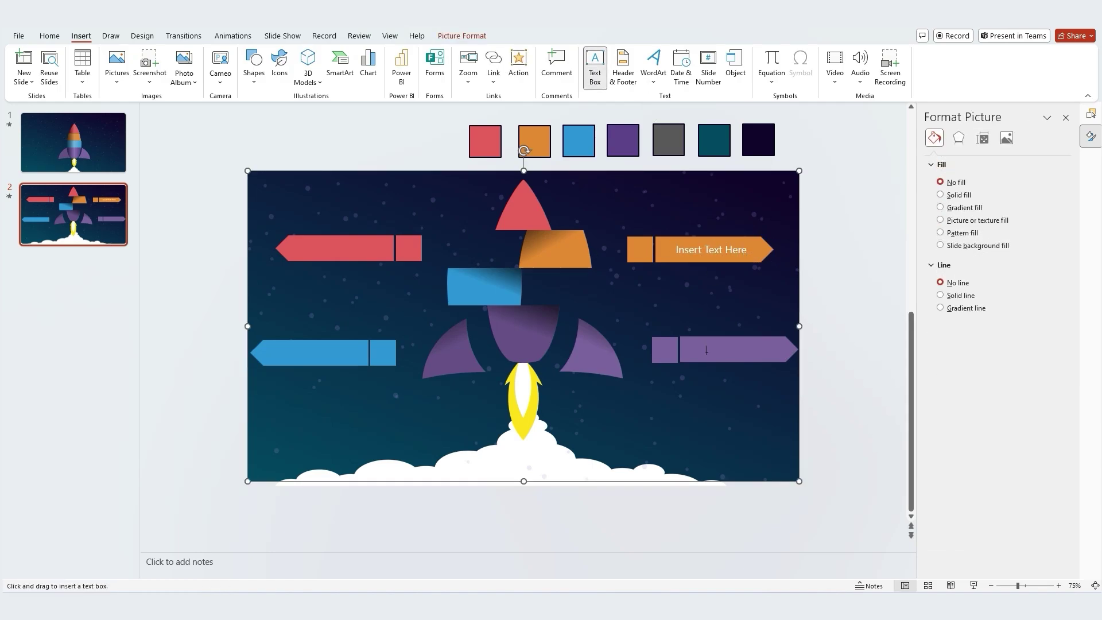
click(698, 354)
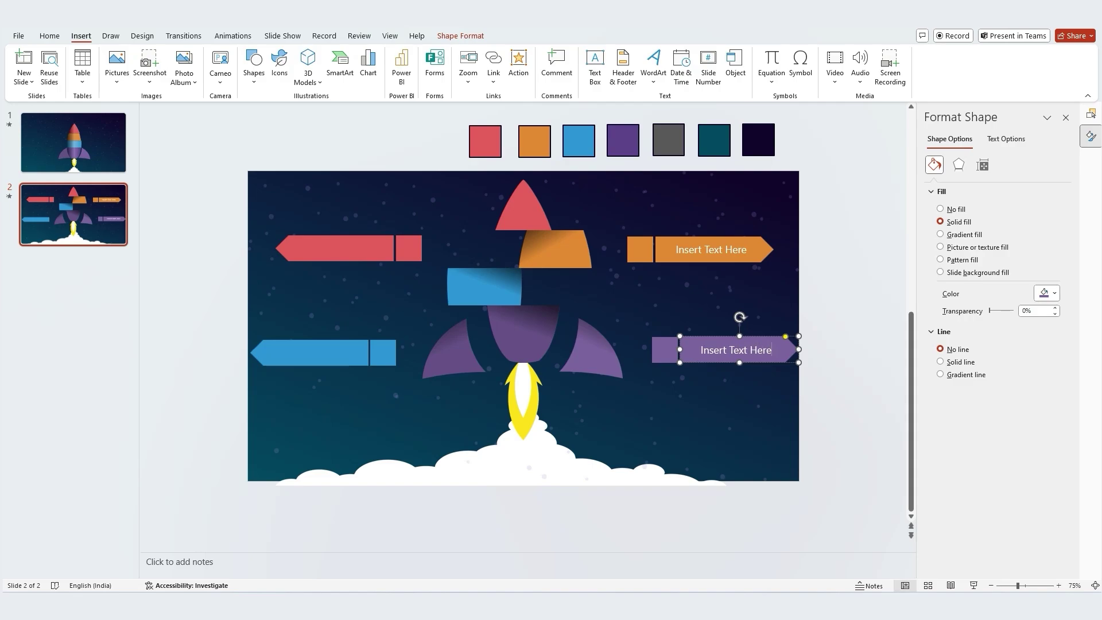
key(Escape)
key(Escape)
click(595, 67)
click(333, 252)
key(Escape)
click(328, 163)
Place a text box reading "Insert Text Here" on both the red and the blue arrow, with white text
click(595, 67)
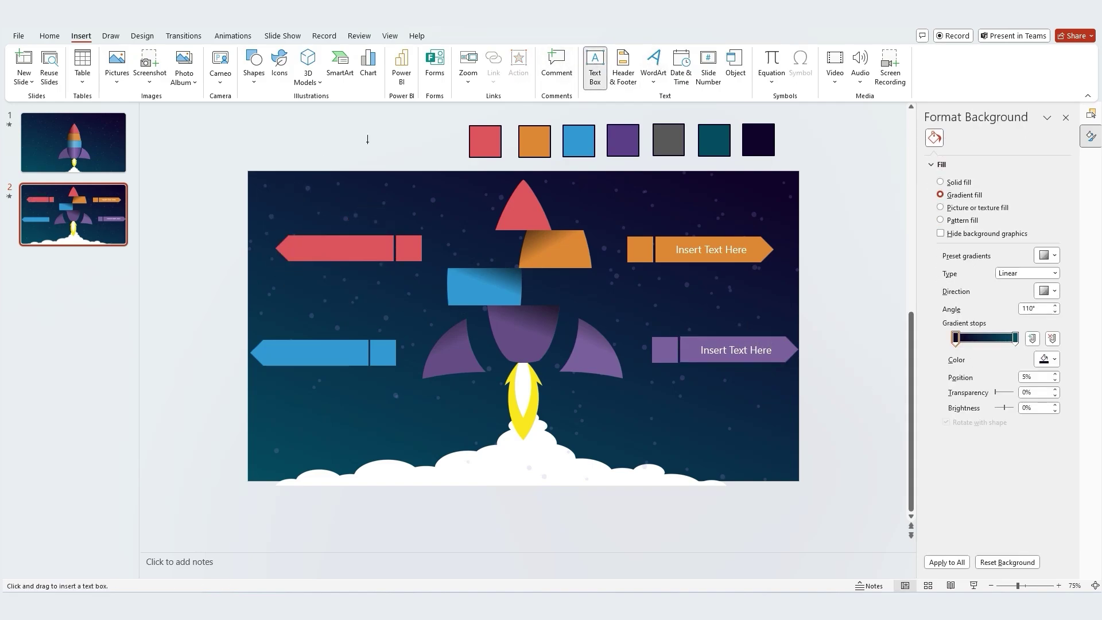
click(310, 164)
text(Insert Text Here)
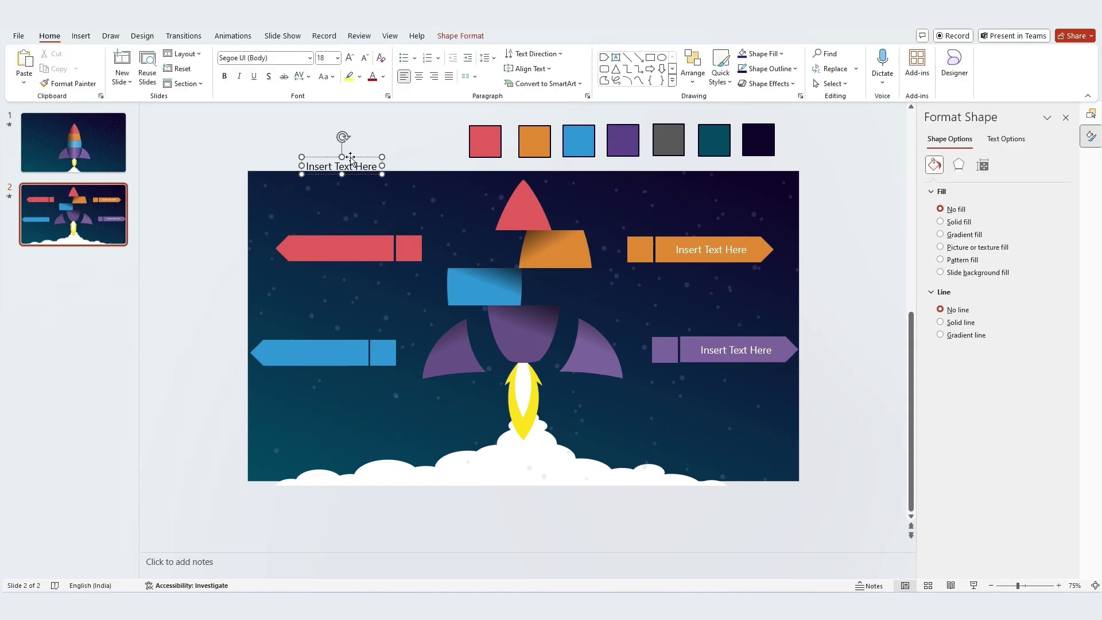
drag(351, 157, 328, 361)
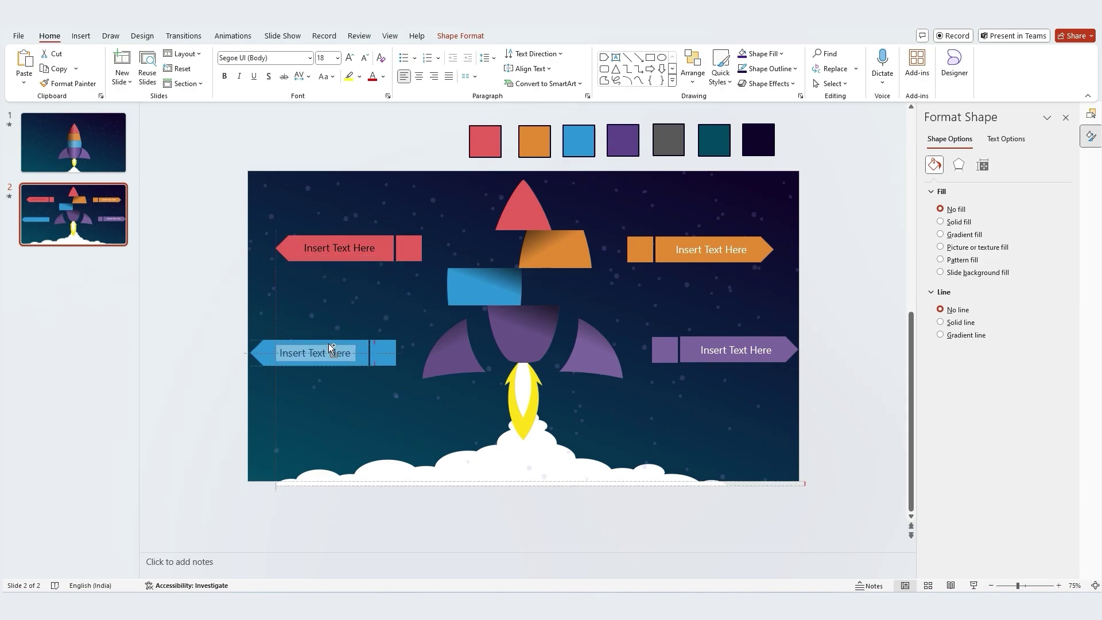
click(383, 77)
click(372, 105)
click(432, 163)
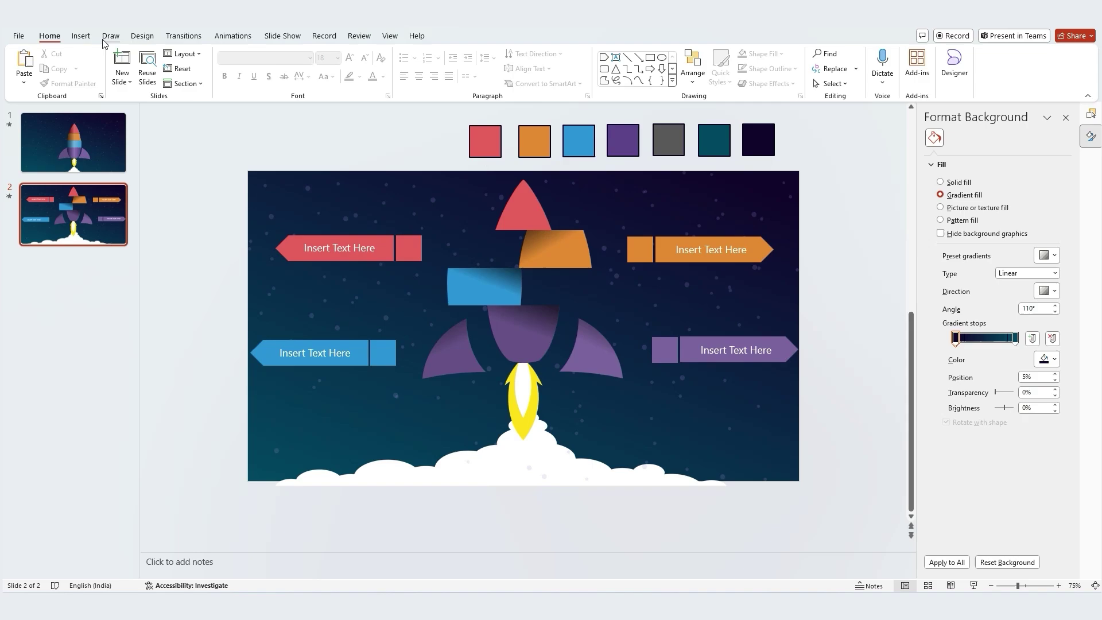
Pick a solid calendar icon and a solid bar graph icon from the stock icons by searching "calendar" and "graph"
click(80, 36)
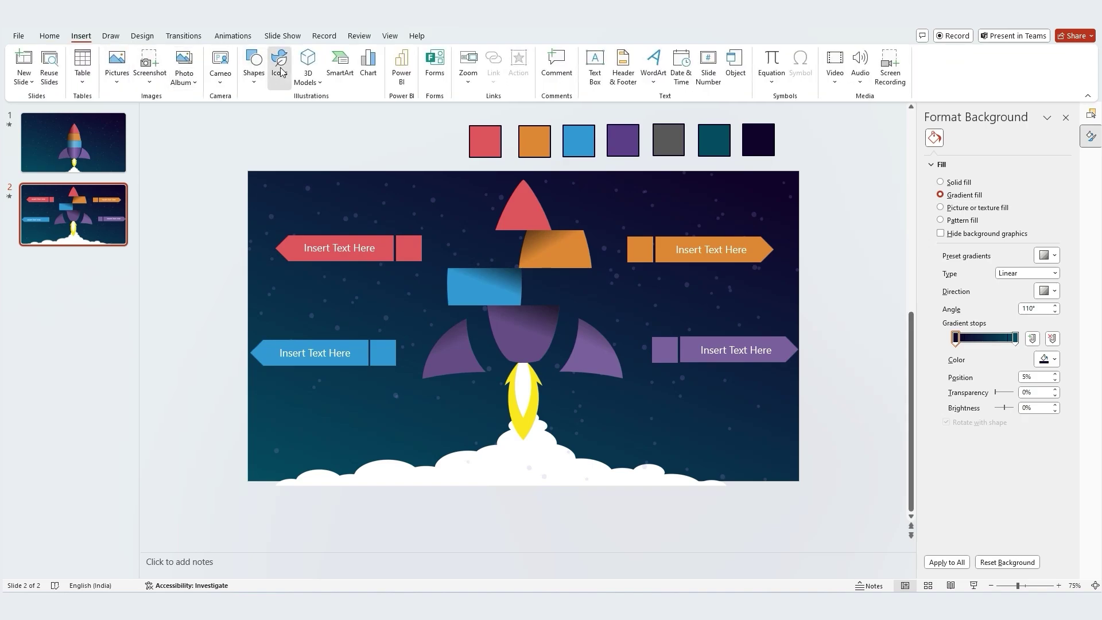
click(280, 68)
text(calendar)
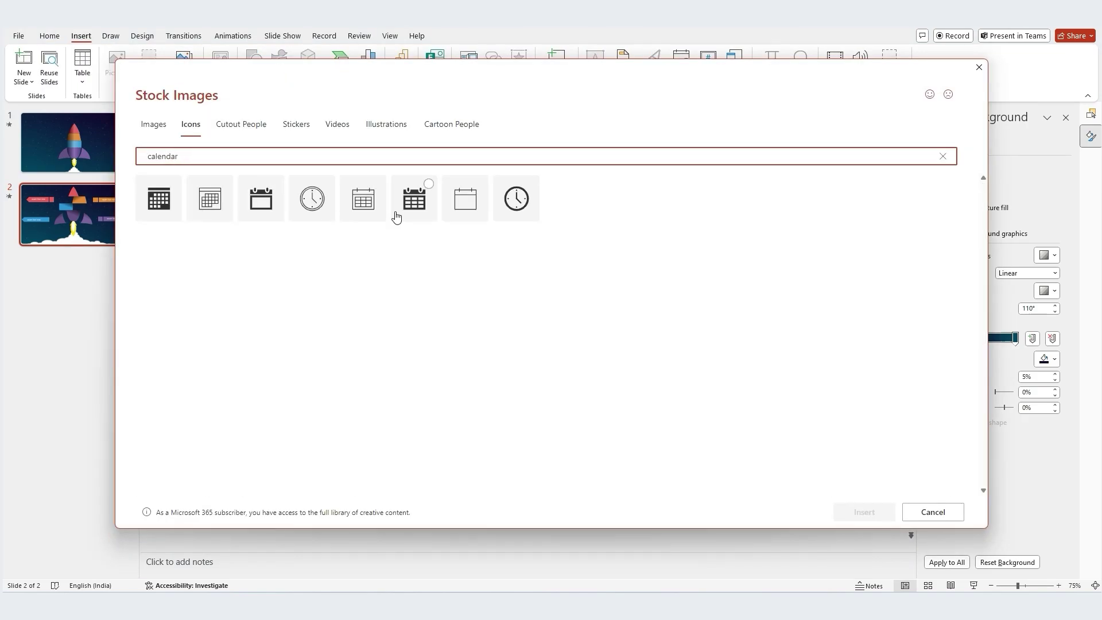
click(414, 198)
click(159, 156)
text(graph)
click(421, 304)
click(159, 158)
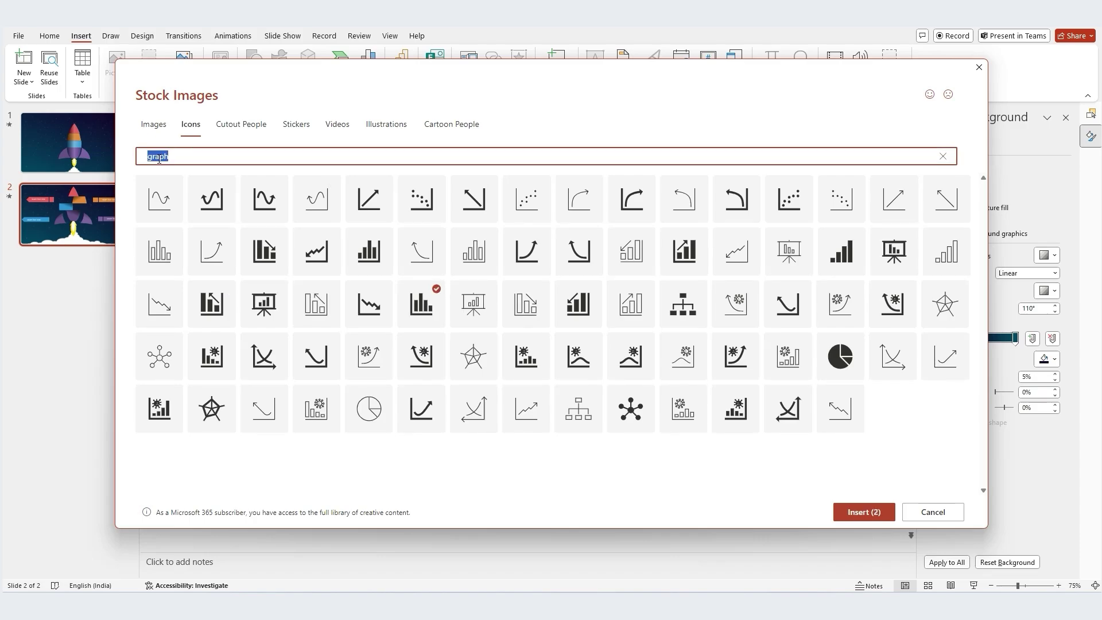
Add an hourglass icon from "time" and a light bulb icon from "idea" to the selection and insert all four
text(time)
click(948, 260)
click(159, 156)
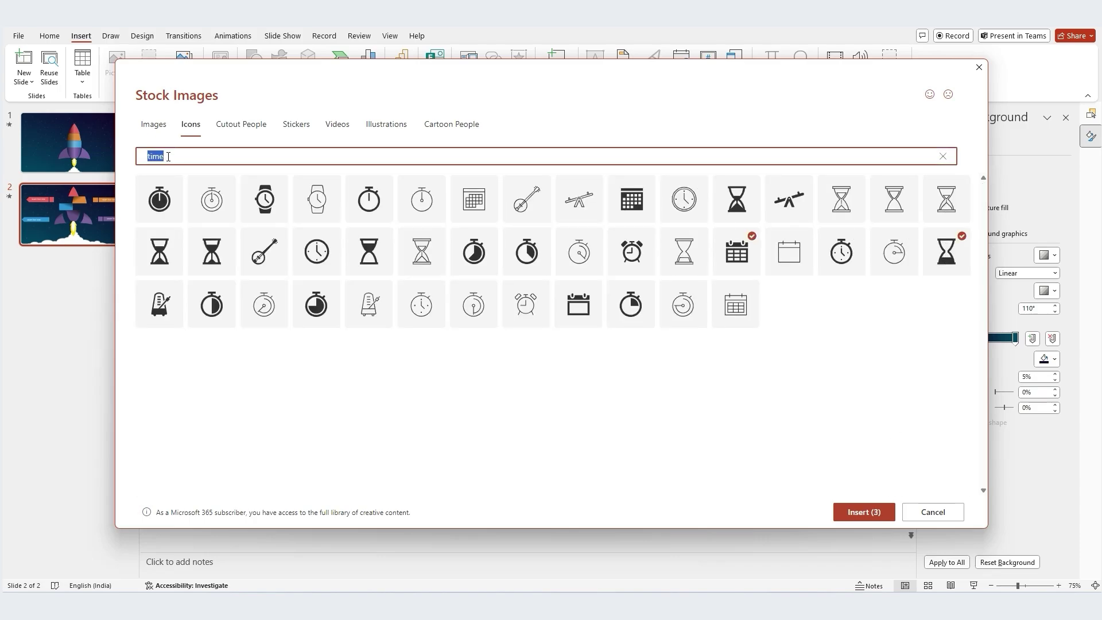
text(idea)
click(163, 206)
click(864, 512)
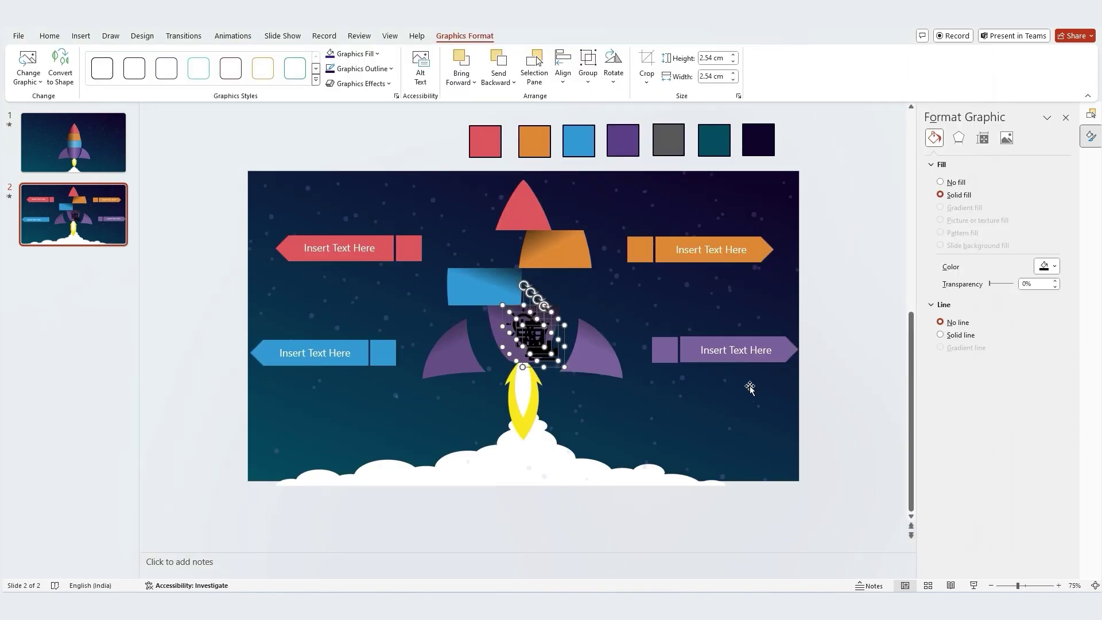
Move the icons off slide 2's rocket, fit the calendar icon onto the orange square and fill it white
drag(543, 345, 852, 410)
click(886, 246)
drag(843, 323, 640, 248)
scroll(640, 248, up, 5)
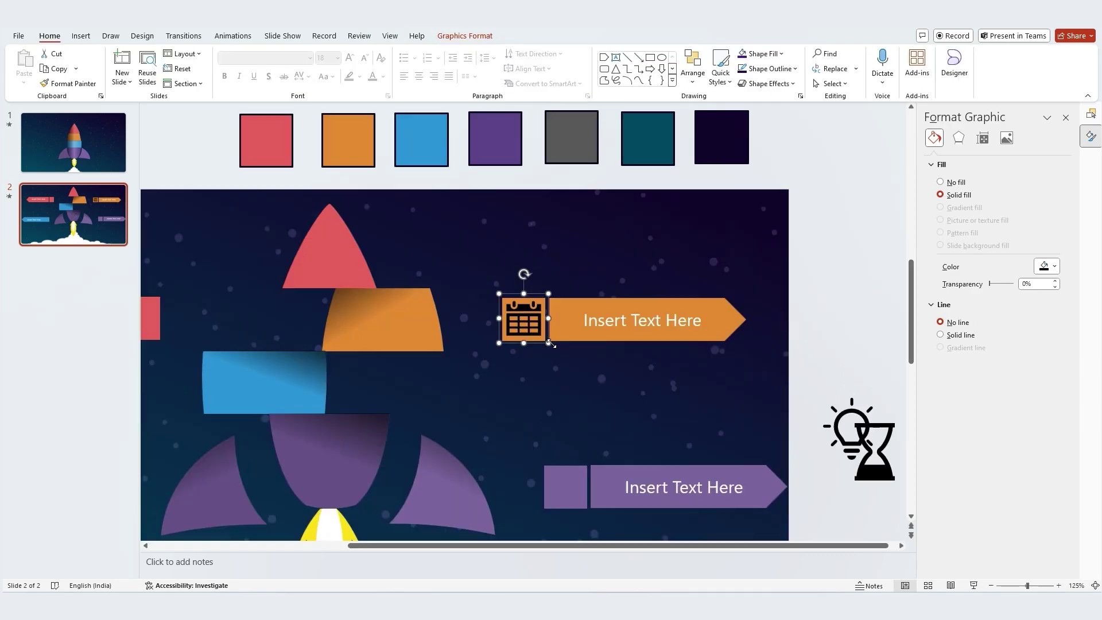
drag(524, 320, 525, 319)
scroll(525, 319, down, 5)
click(1054, 266)
click(1008, 323)
Place the hourglass icon on the blue square, the bar graph on the purple one and the light bulb on the red one, in white
drag(850, 331, 382, 356)
drag(835, 409, 650, 351)
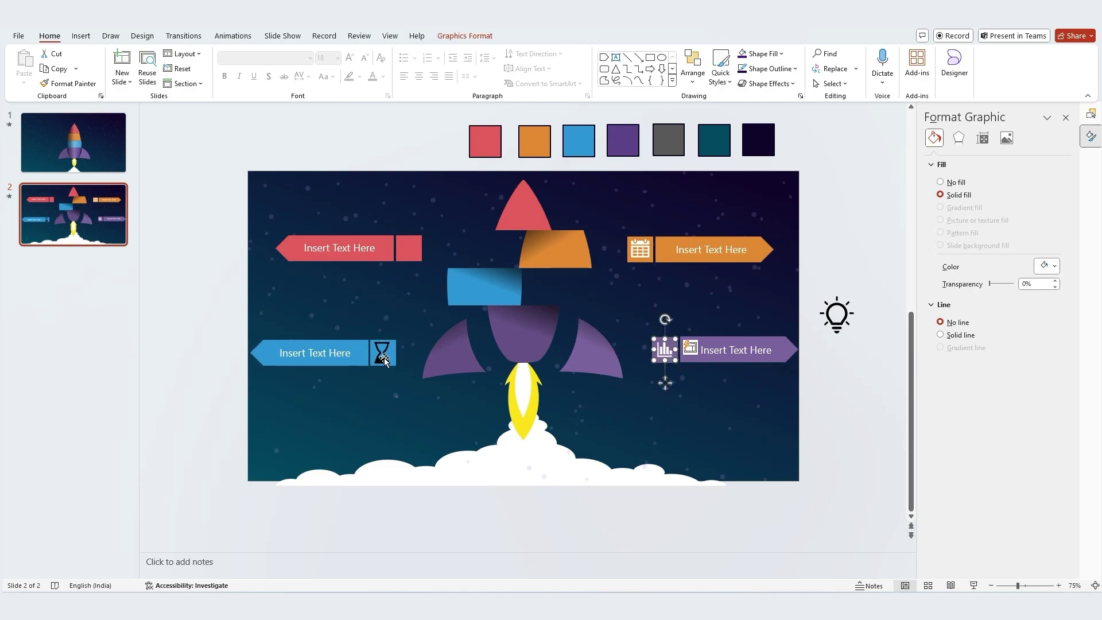
drag(836, 317, 409, 249)
scroll(418, 315, up, 5)
drag(418, 315, 420, 322)
scroll(418, 317, down, 5)
click(383, 353)
scroll(382, 352, up, 5)
scroll(659, 385, down, 3)
Shrink the calendar icon slightly and centre it within the orange square
click(677, 230)
click(681, 224)
scroll(681, 225, up, 5)
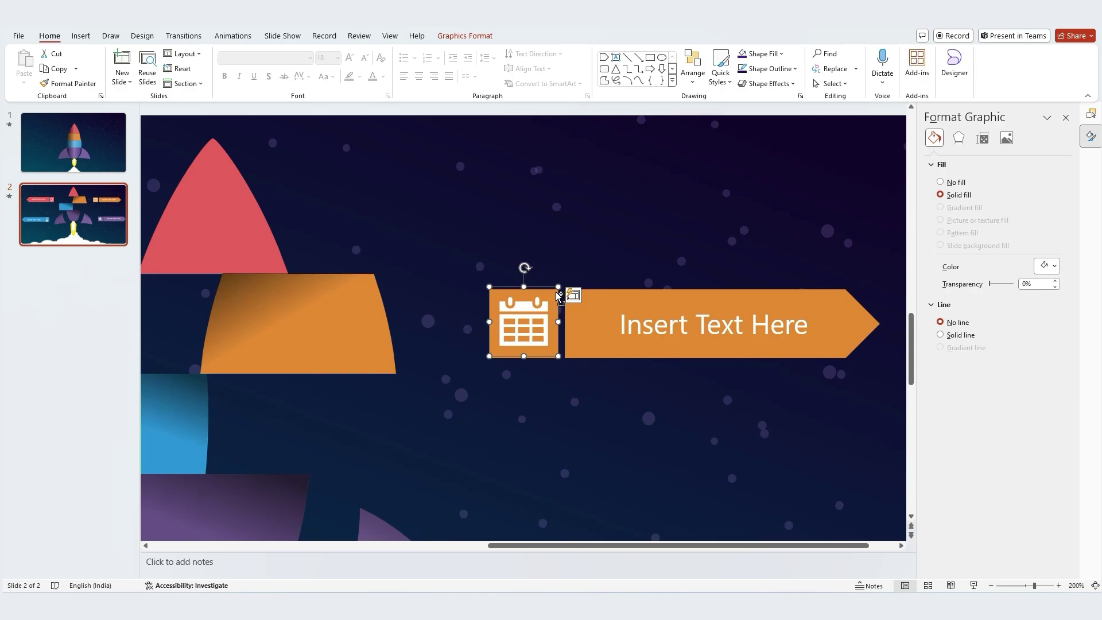
drag(524, 321, 521, 326)
double_click(522, 326)
scroll(522, 326, down, 5)
Shrink the light bulb icon slightly and centre it within the red square
click(376, 288)
scroll(377, 287, up, 5)
click(542, 297)
click(622, 330)
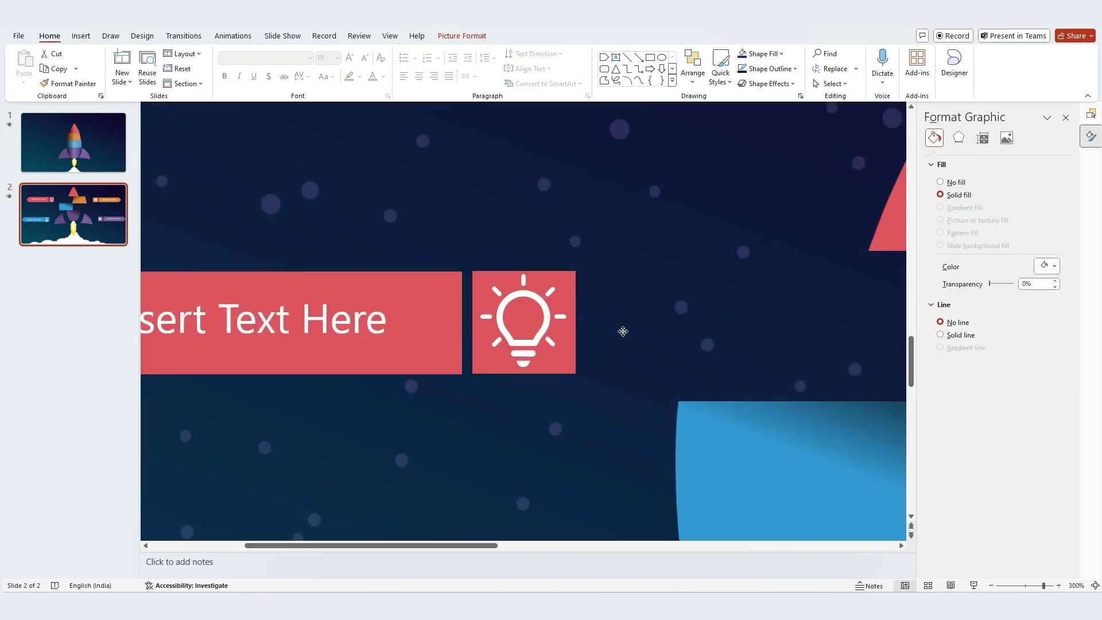
click(540, 310)
drag(573, 272, 524, 303)
scroll(524, 303, down, 5)
shift+click(423, 291)
click(633, 253)
Try to move the icons together from their squares to above slide 2, and undo the move
scroll(567, 291, up, 5)
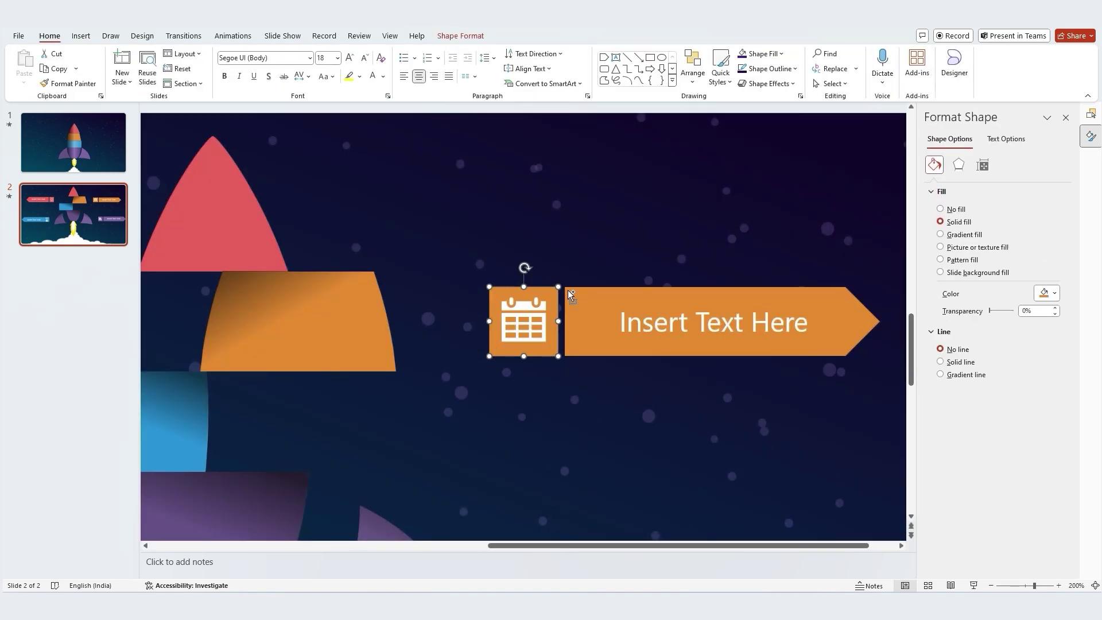
scroll(567, 290, down, 4)
shift+click(382, 284)
shift+click(350, 423)
shift+click(712, 409)
drag(375, 286, 220, 149)
key(ctrl+z)
click(378, 283)
key(ctrl+z)
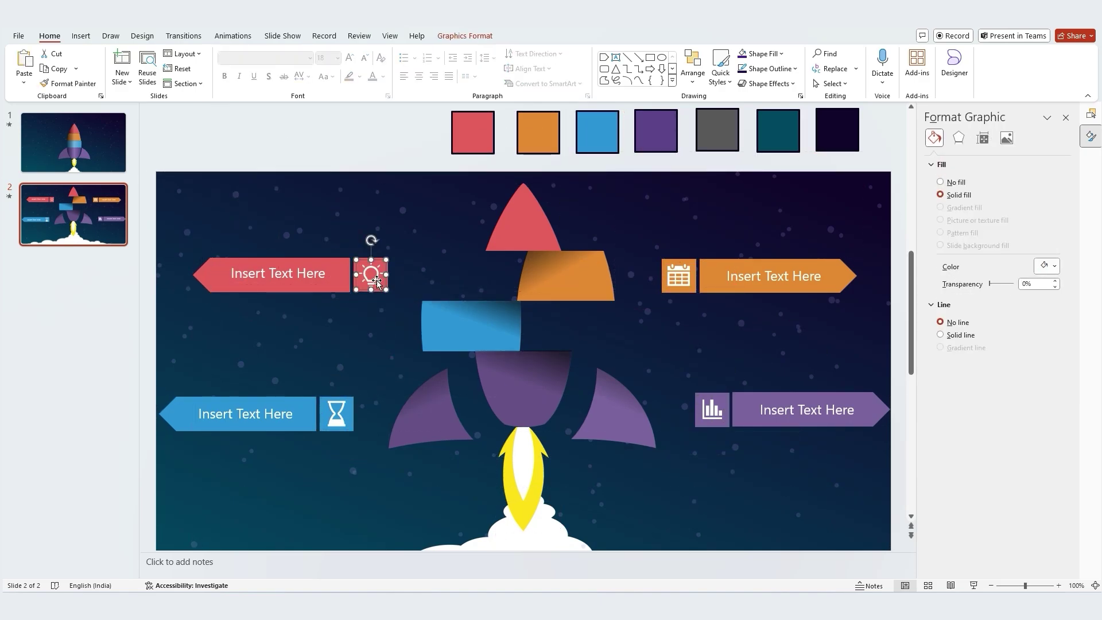
Move the light bulb, calendar, bar graph and hourglass icons one by one into a row above slide 2
drag(377, 280, 263, 142)
click(679, 276)
drag(680, 277, 301, 140)
drag(710, 414, 375, 144)
drag(340, 411, 414, 137)
Copy the four white icons above slide 2 and paste them onto slide 1
shift+click(257, 115)
shift+click(299, 116)
shift+click(374, 115)
key(ctrl+c)
click(73, 143)
key(ctrl+v)
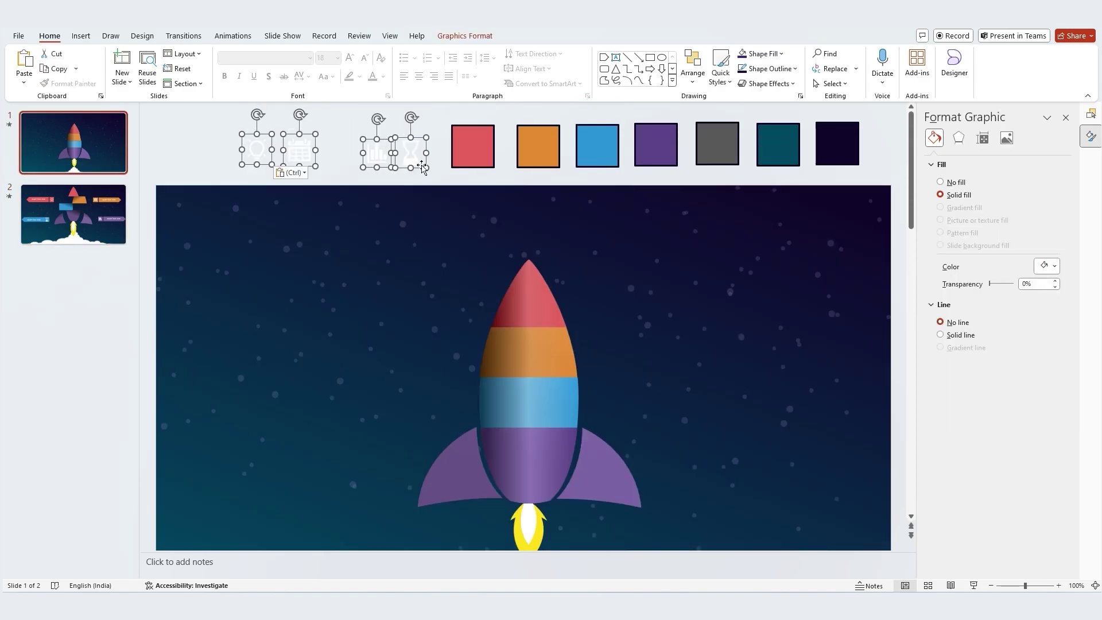
Place the light bulb on the rocket's red section, calendar on orange, hourglass on blue and bar graph on purple, centred along its axis
drag(260, 153, 538, 289)
scroll(262, 150, down, 1)
click(266, 174)
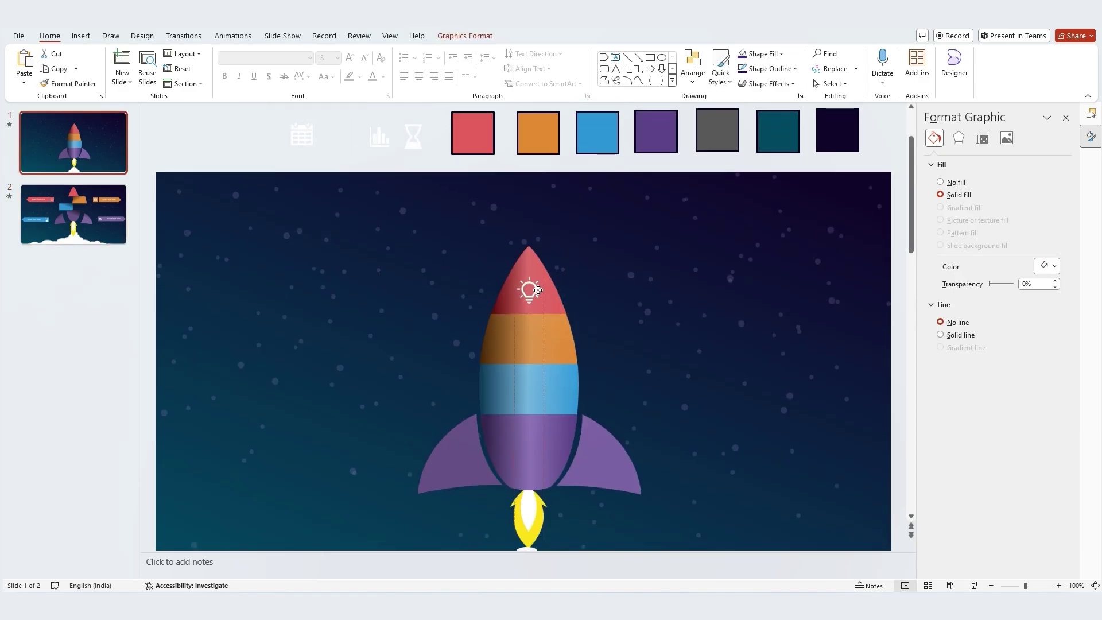
drag(301, 136, 528, 338)
click(381, 139)
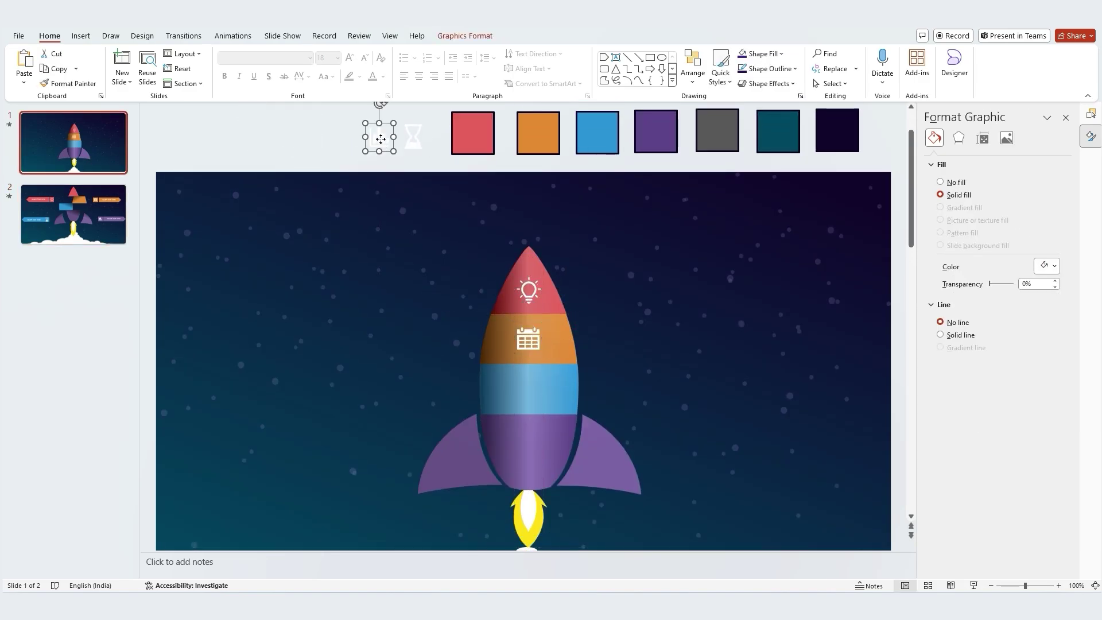
drag(380, 139, 532, 459)
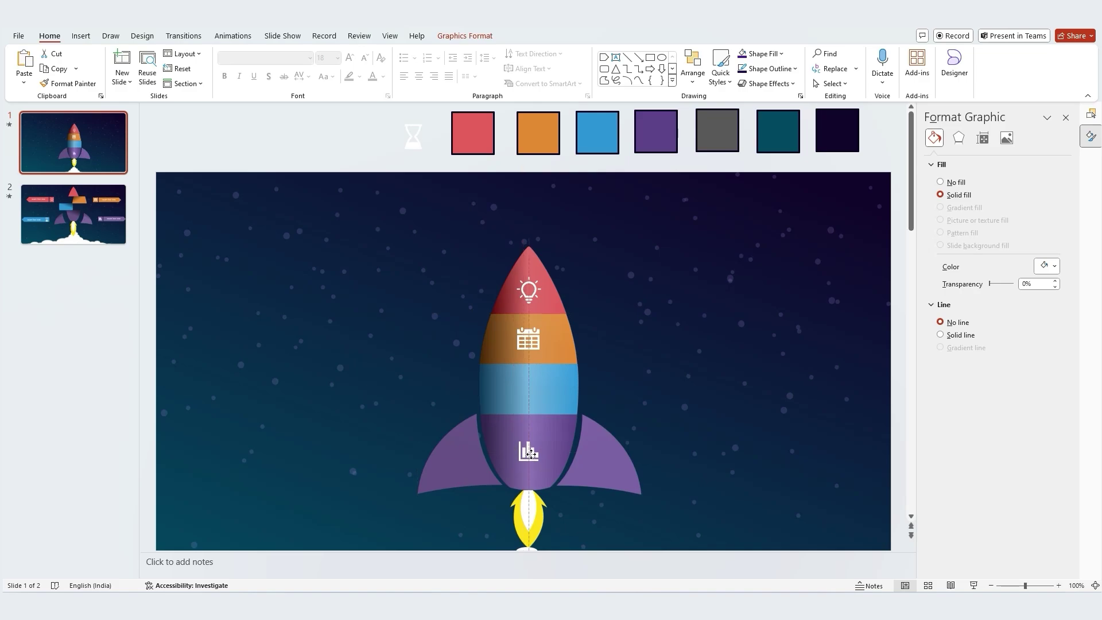
drag(414, 141, 530, 395)
click(96, 153)
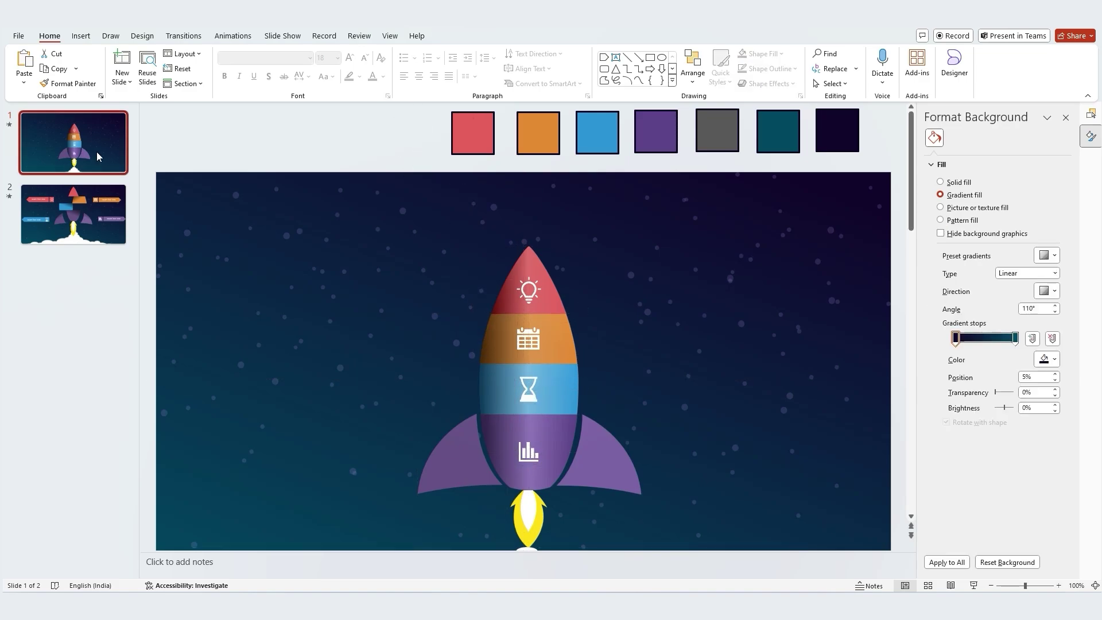
scroll(527, 386, down, 2)
scroll(534, 500, down, 1)
click(534, 501)
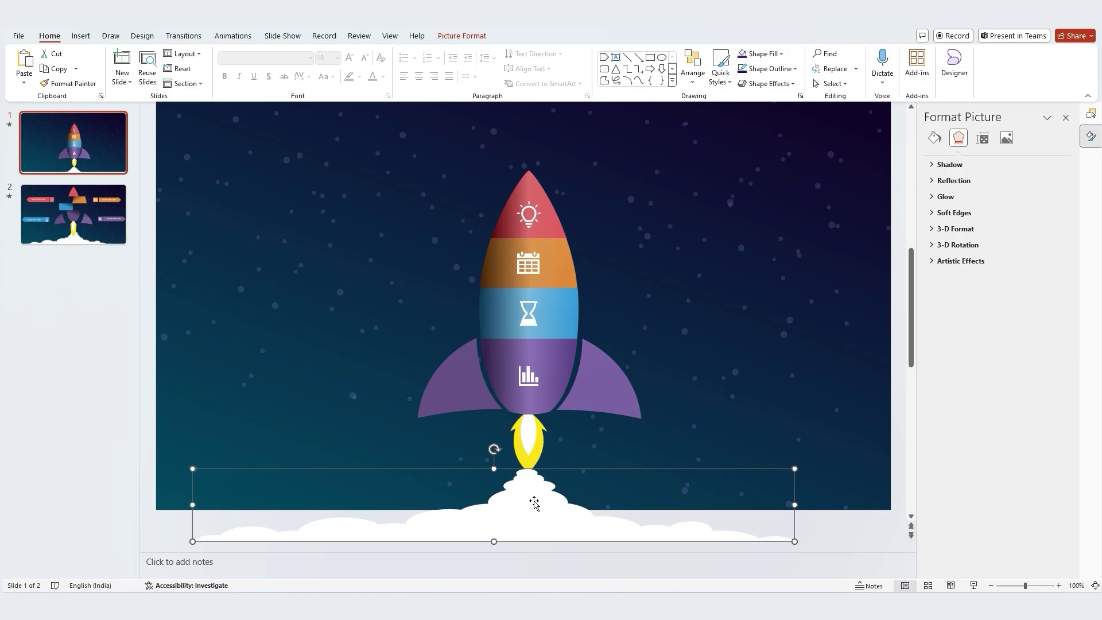
key(Escape)
scroll(690, 482, down, 4)
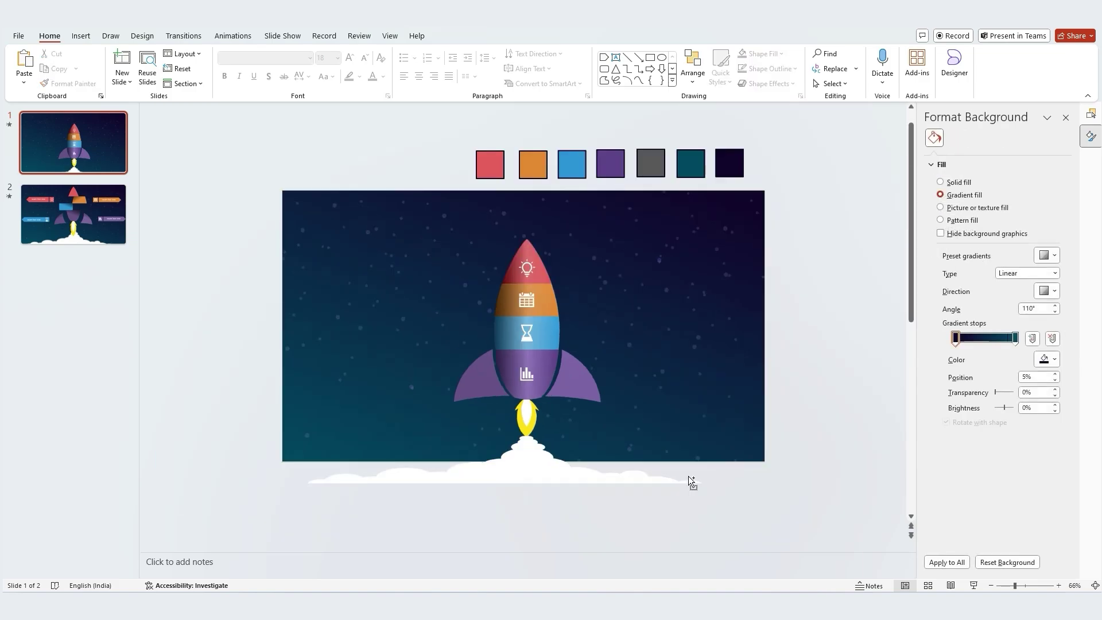